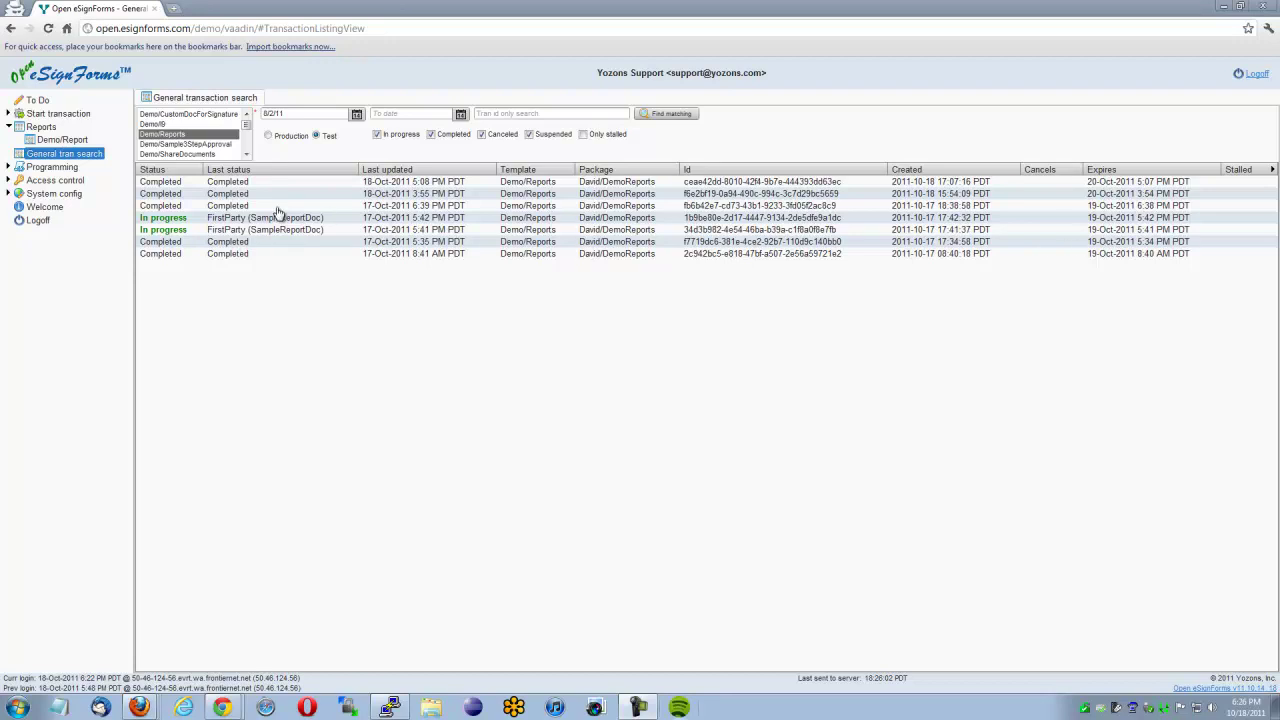
Run the Demo/Report report for the Last 7 days to list the seven test transactions
left_click(82, 142)
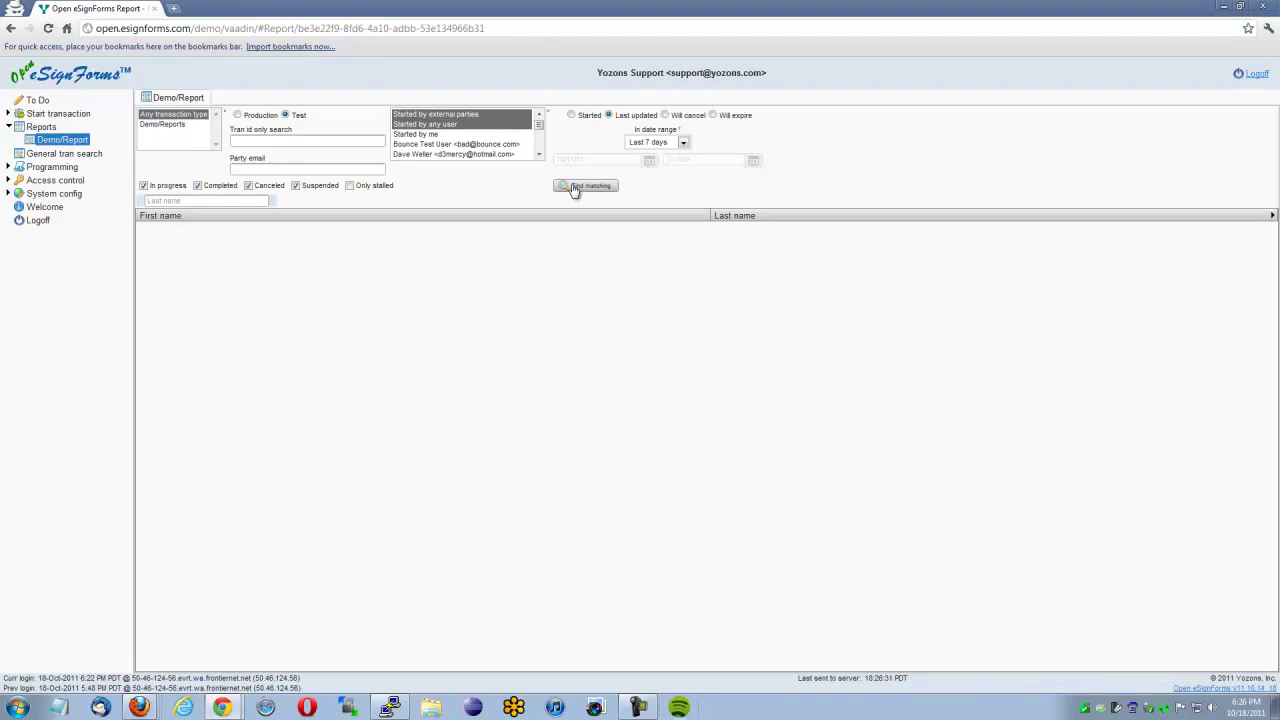
left_click(574, 188)
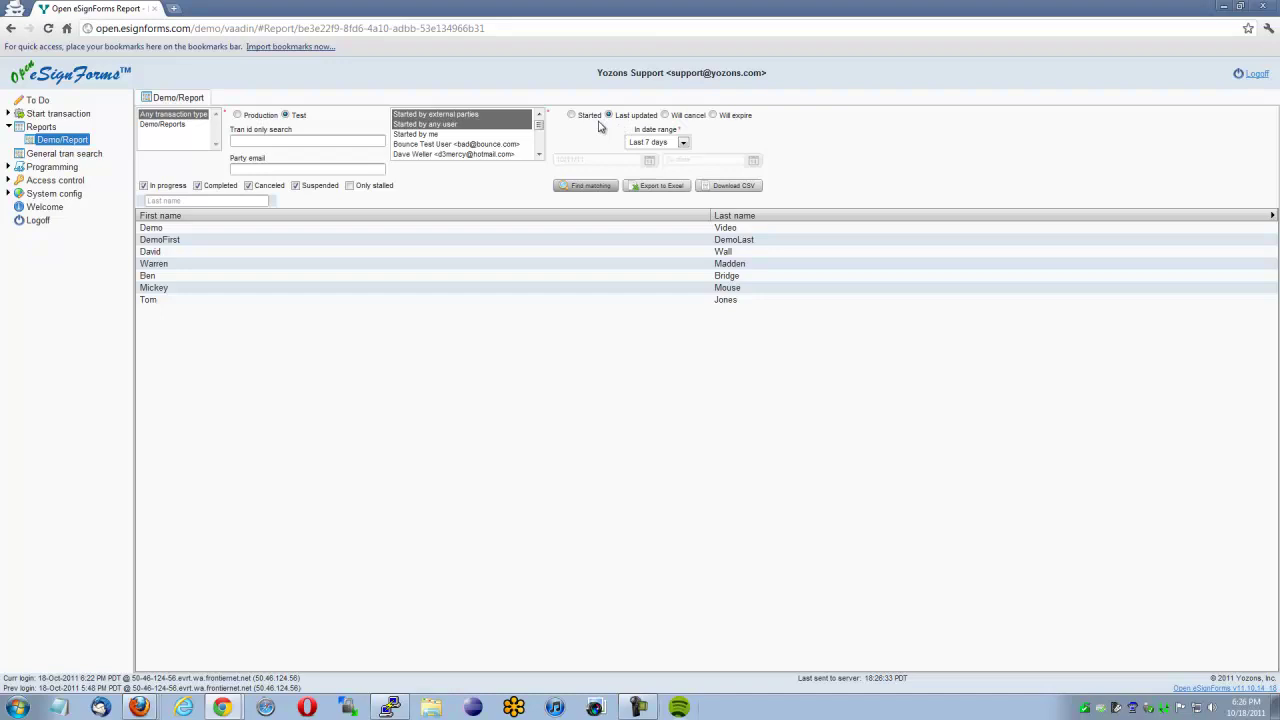
left_click(653, 142)
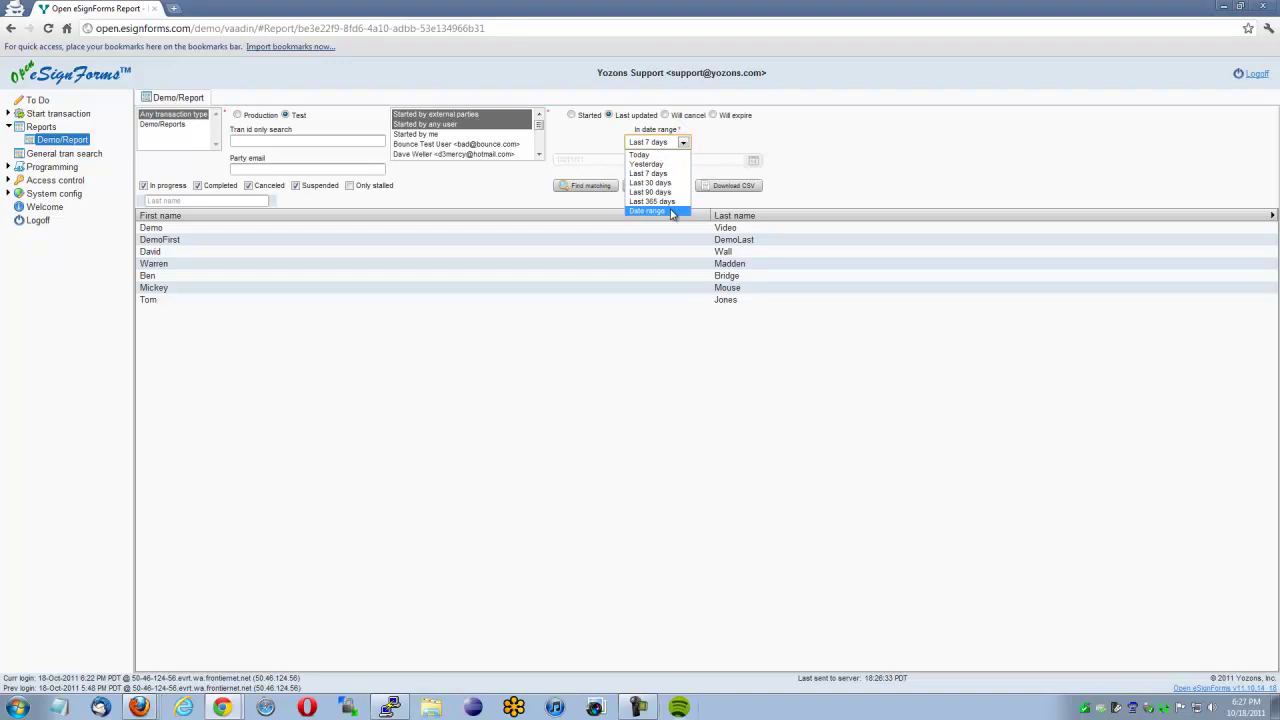
left_click(462, 184)
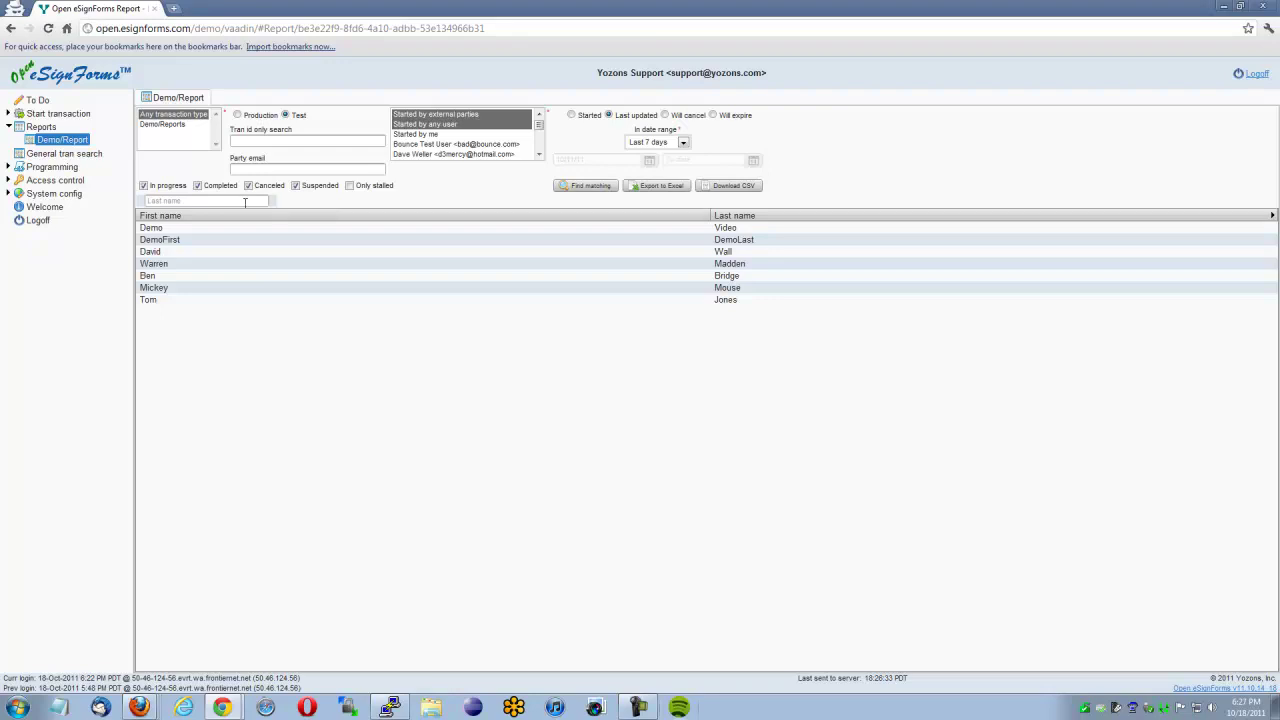
left_click(244, 202)
type("m")
left_click(576, 187)
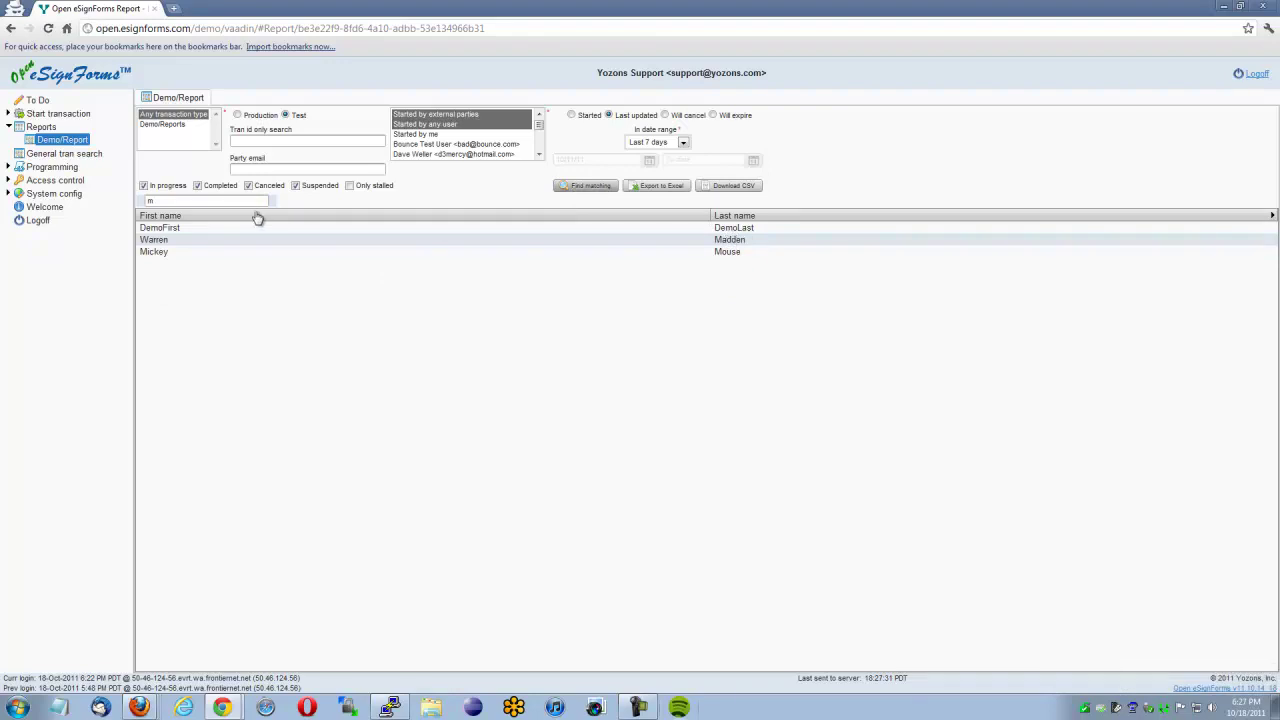
mouse_move(248, 201)
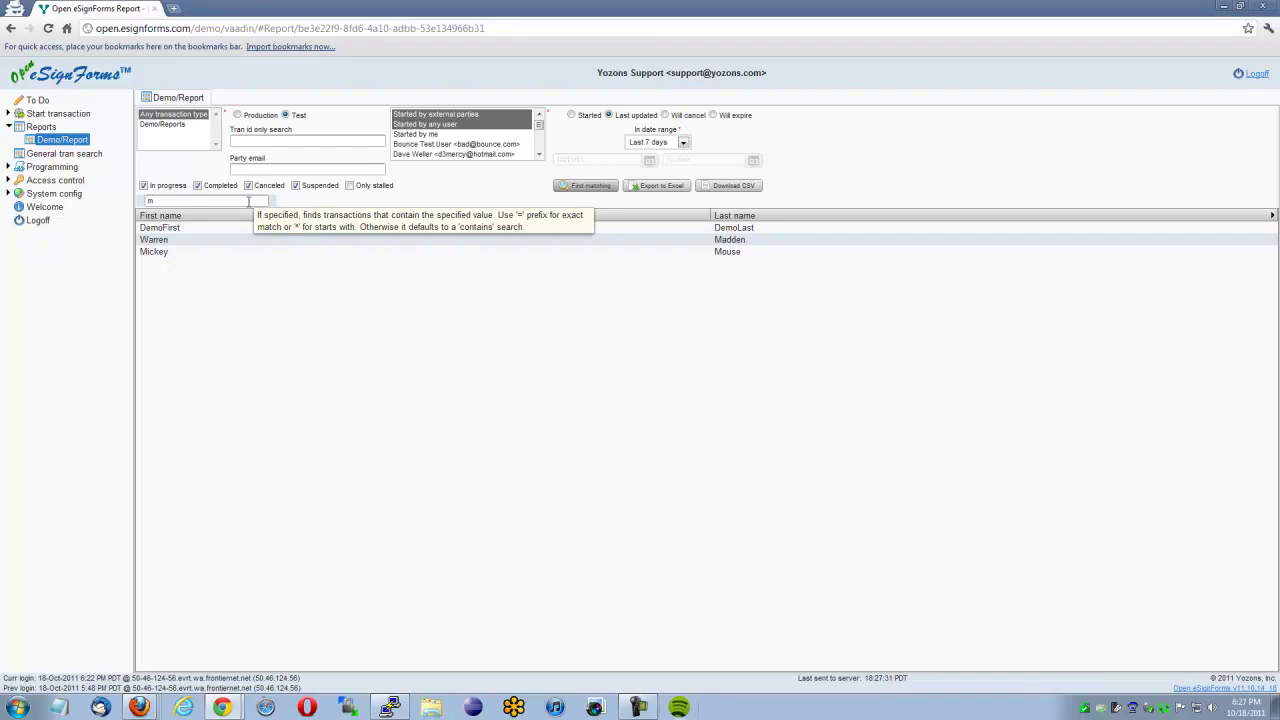
left_click(150, 201)
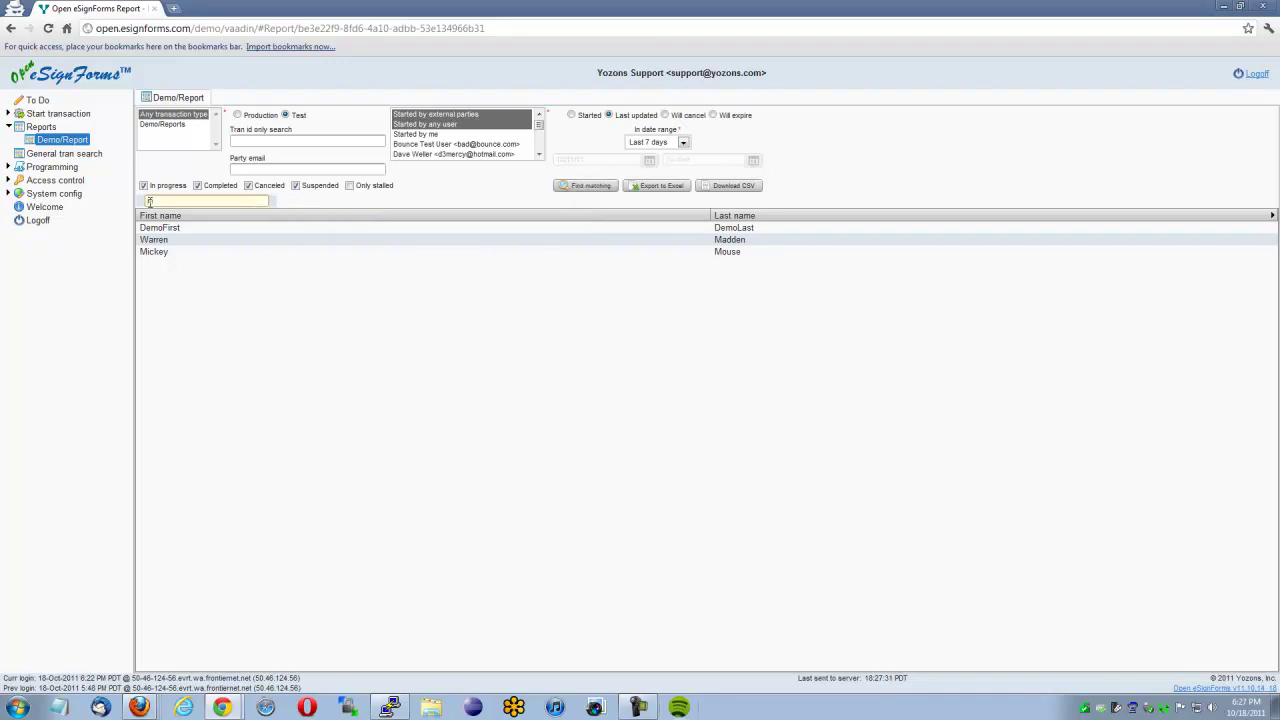
type("*")
left_click(573, 189)
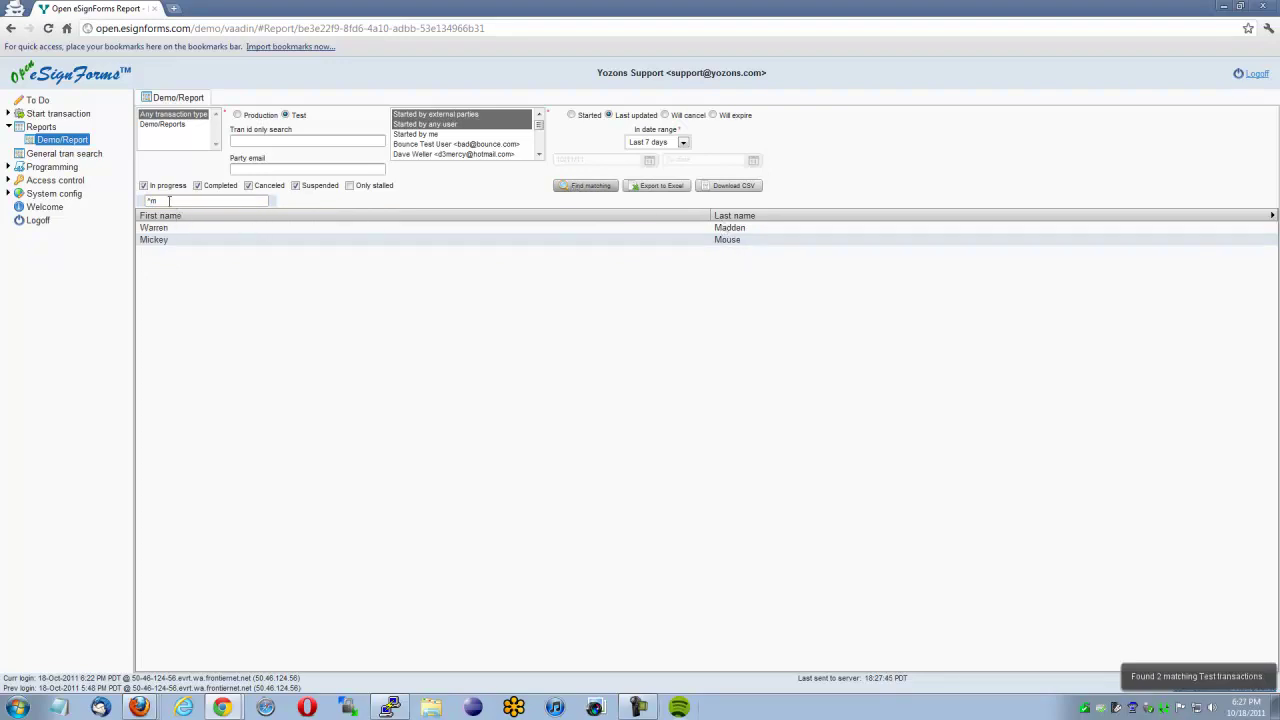
mouse_move(168, 201)
left_click_drag(168, 201, 140, 205)
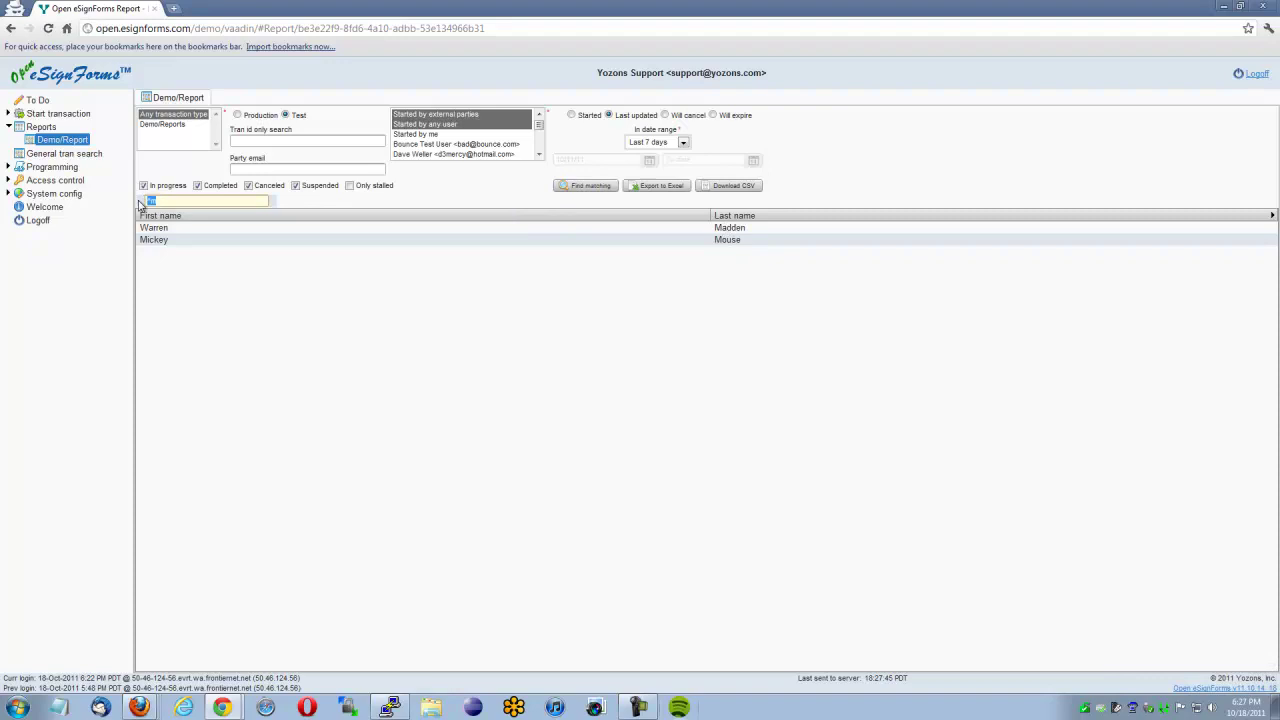
key("BackSpace")
left_click(571, 186)
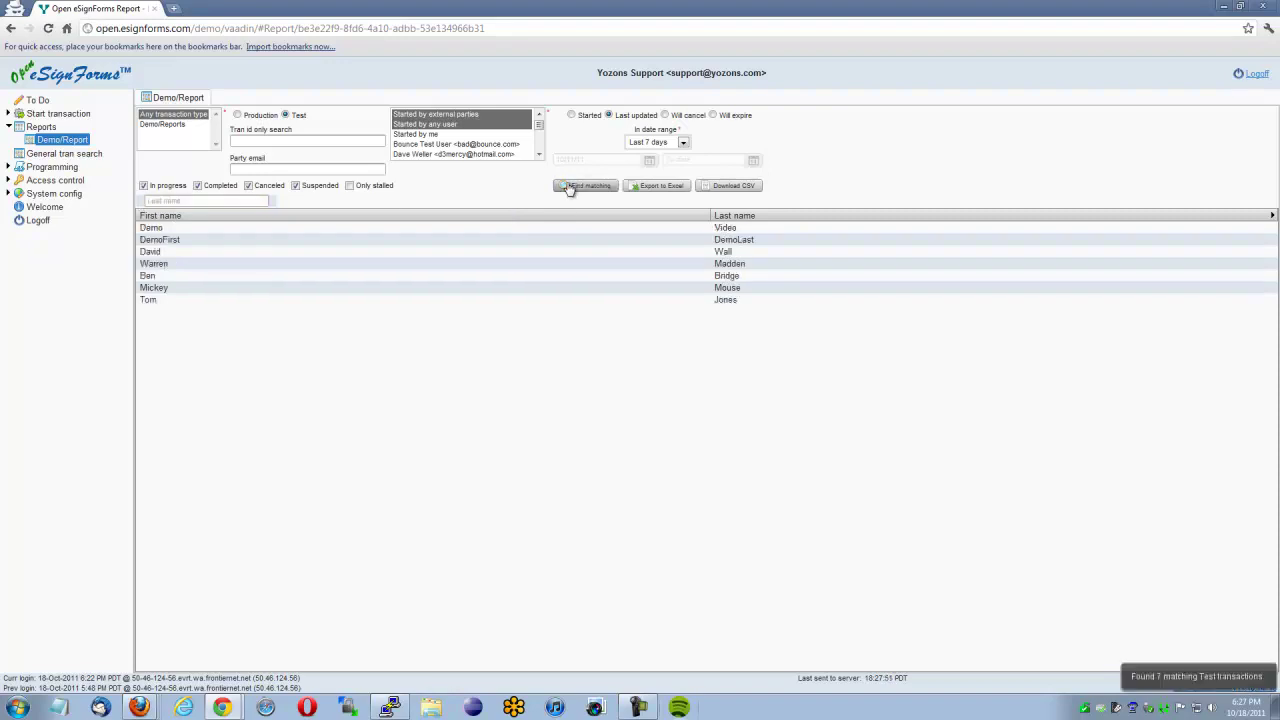
double_click(556, 304)
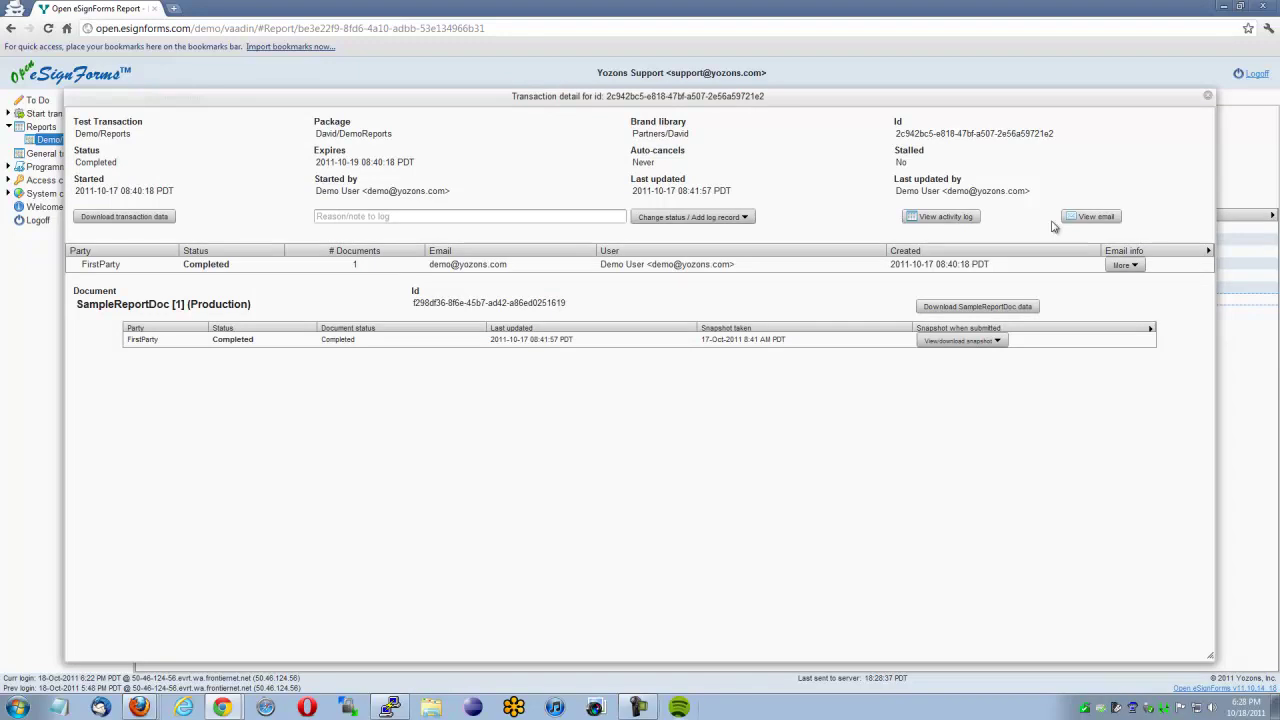
left_click(985, 342)
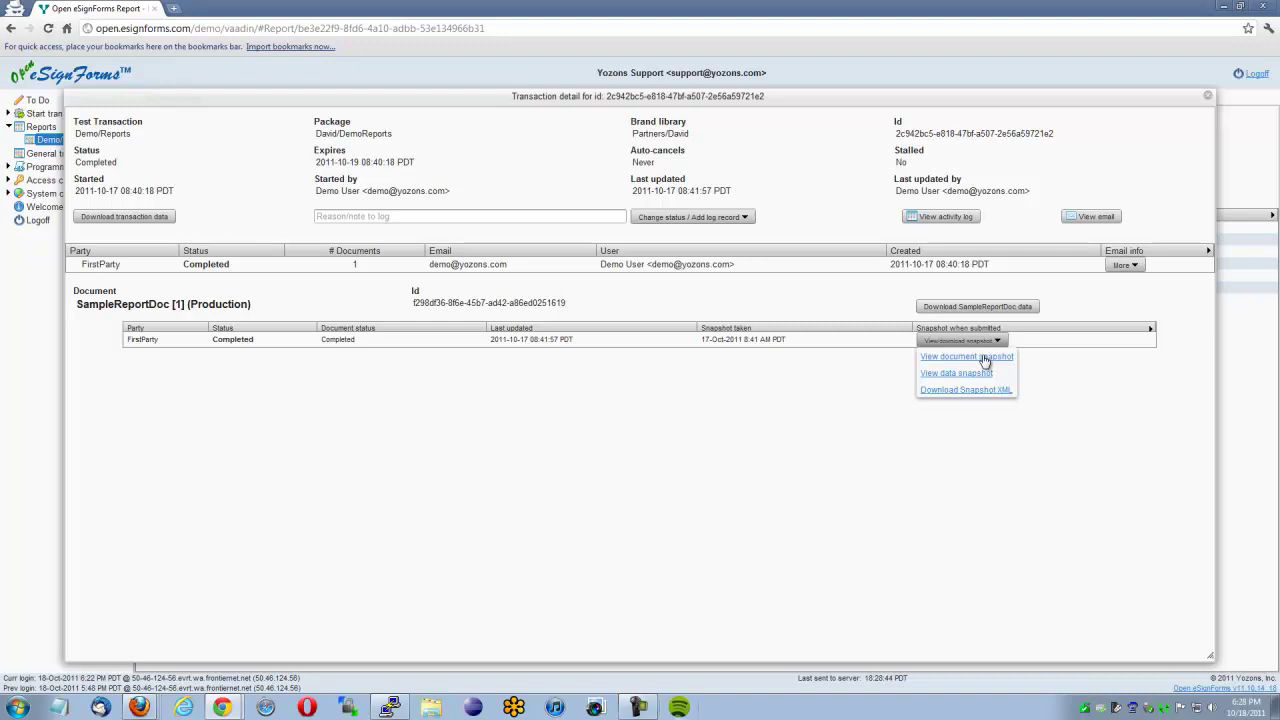
left_click(985, 358)
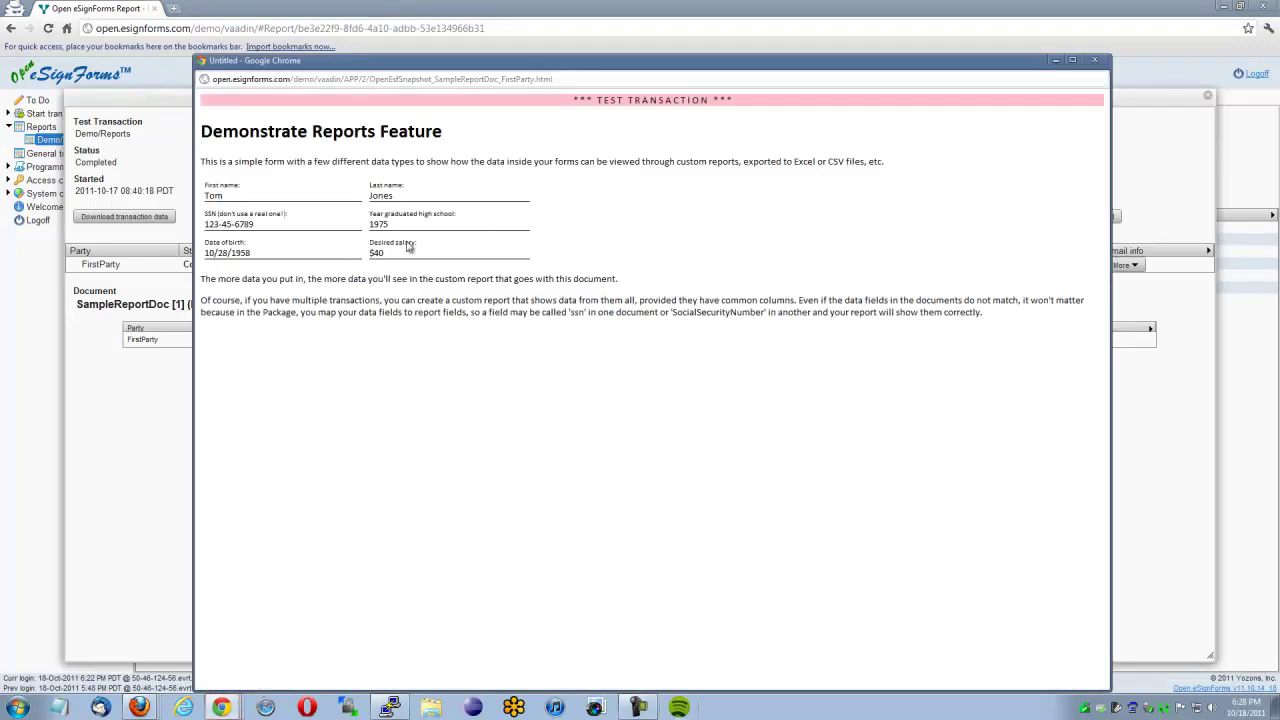
left_click(1094, 60)
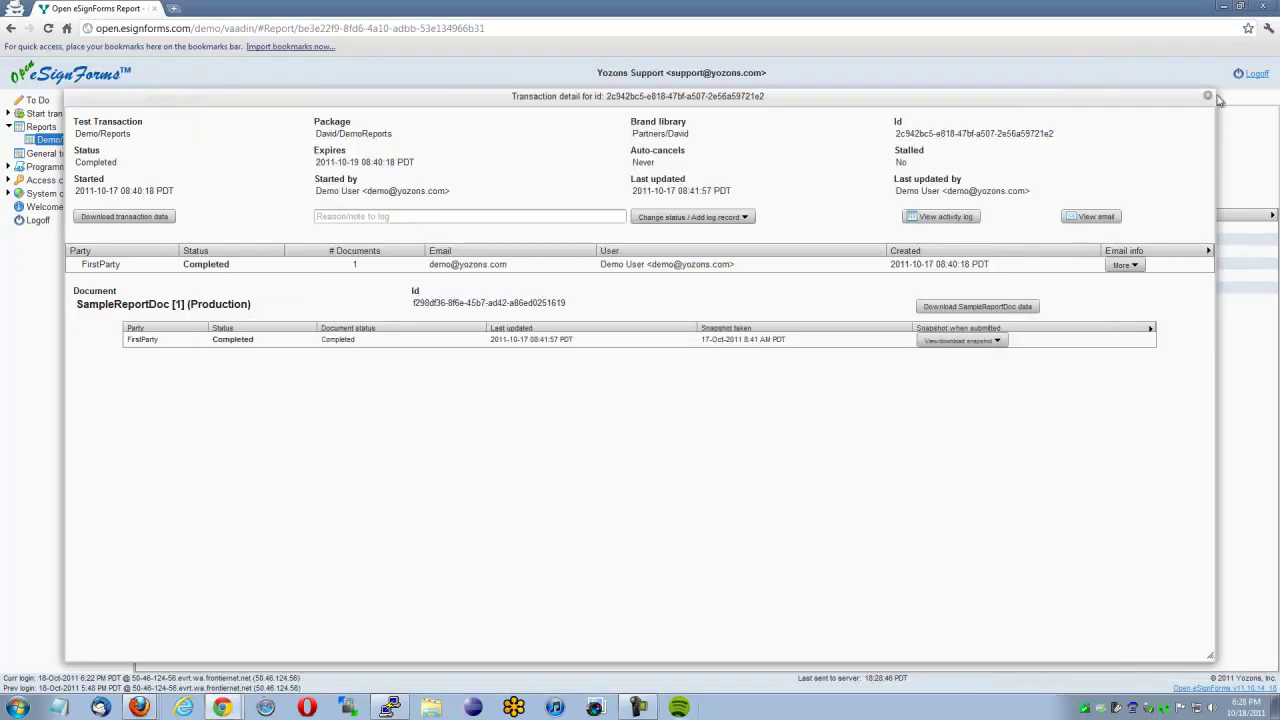
left_click(1208, 96)
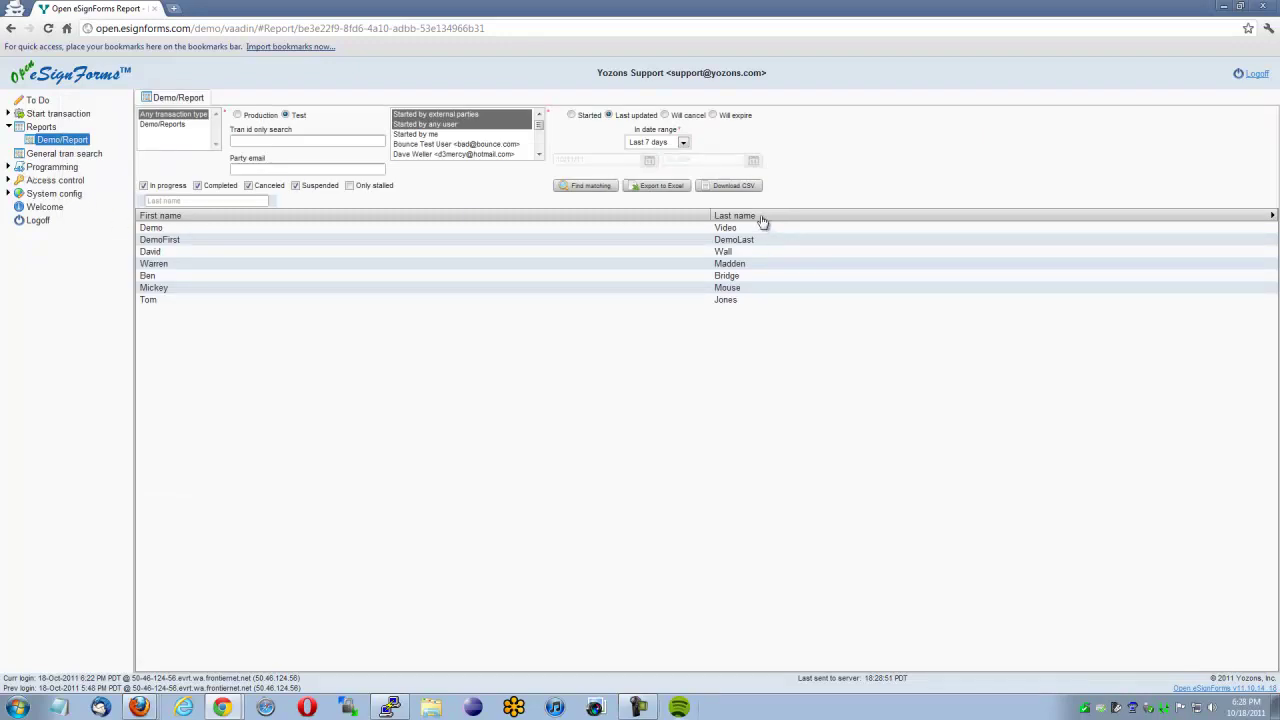
Open the Demo/Report template's report fields list showing First name and Last name
left_click(9, 167)
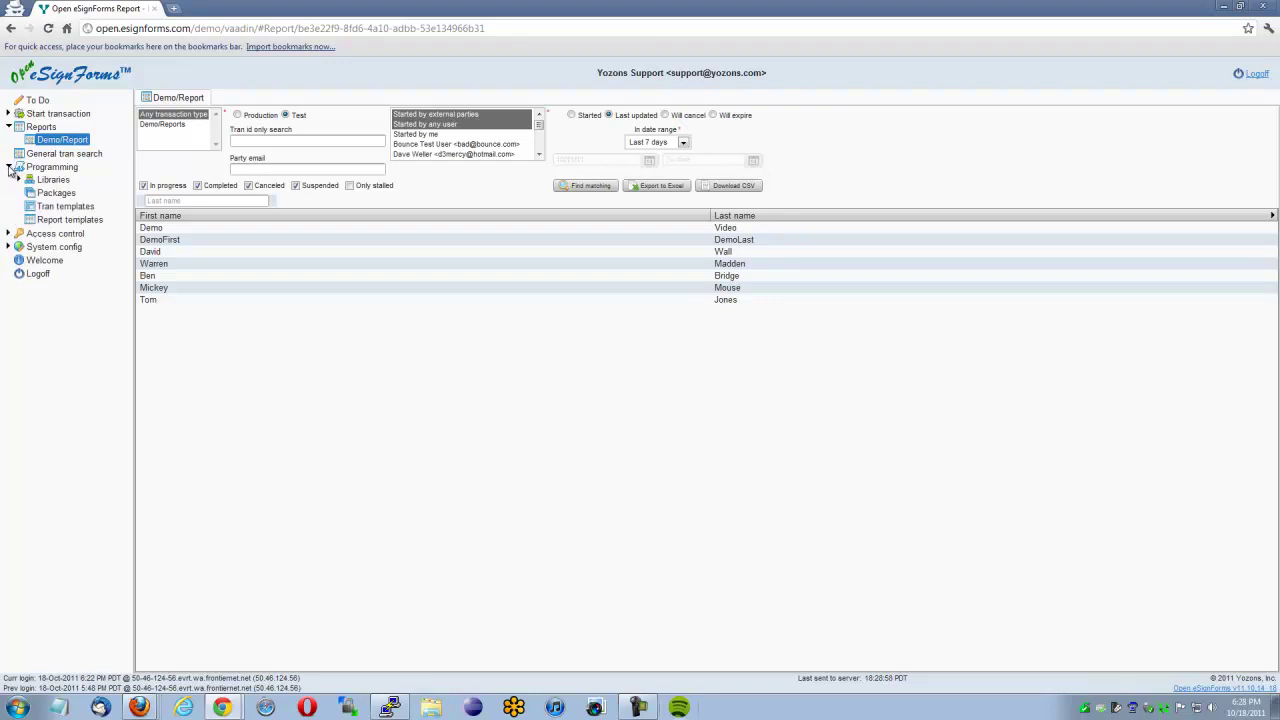
left_click(62, 222)
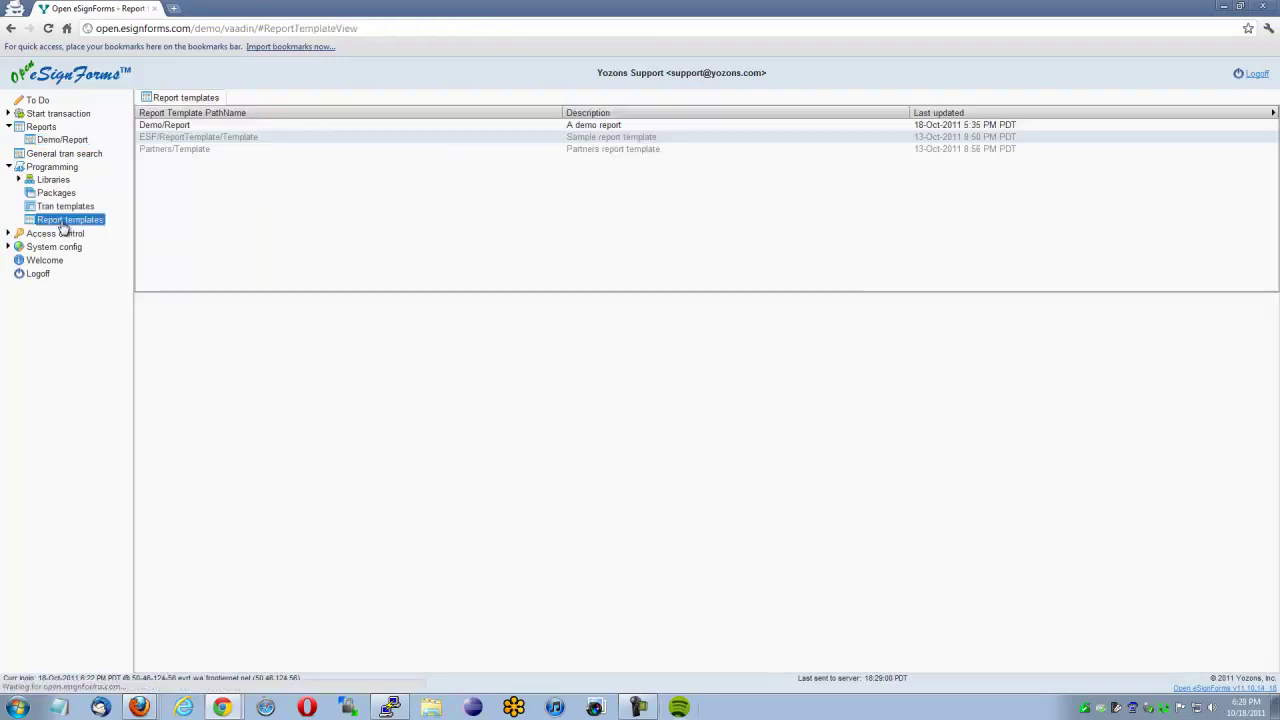
left_click(772, 127)
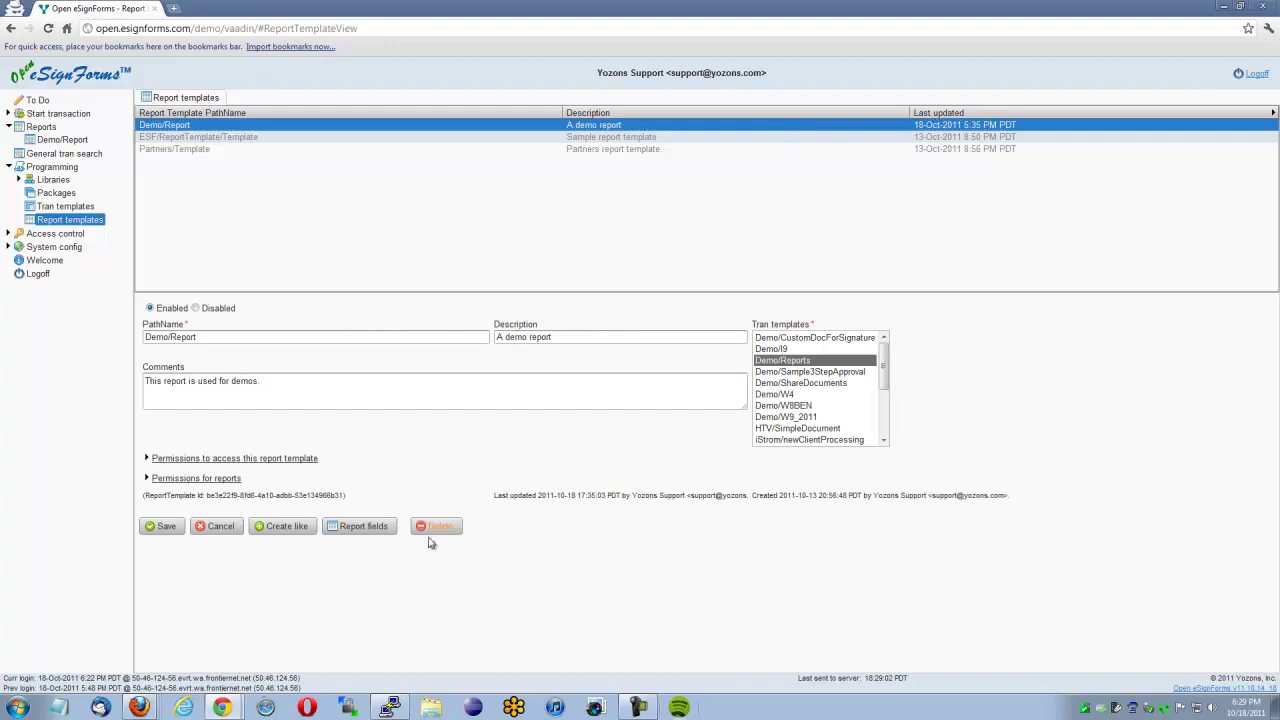
left_click(357, 530)
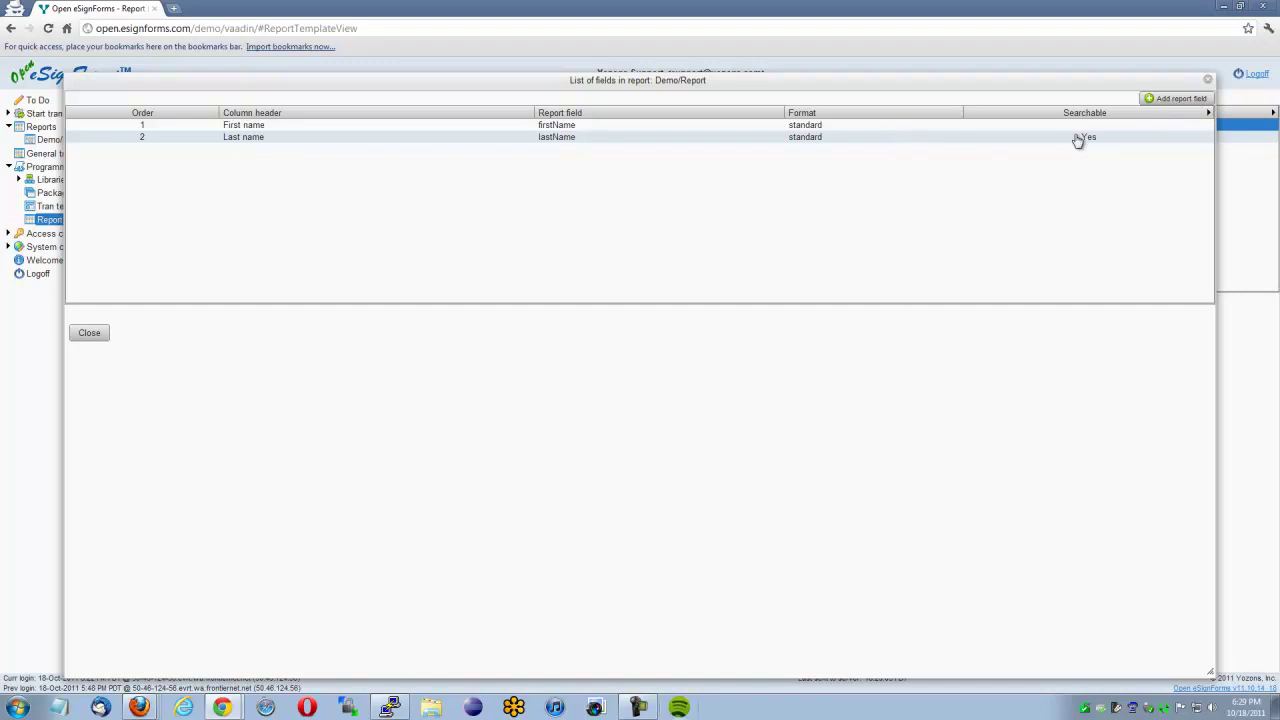
Add a Salary column from desiredSalary using the $123,456,789 money format
left_click(1170, 99)
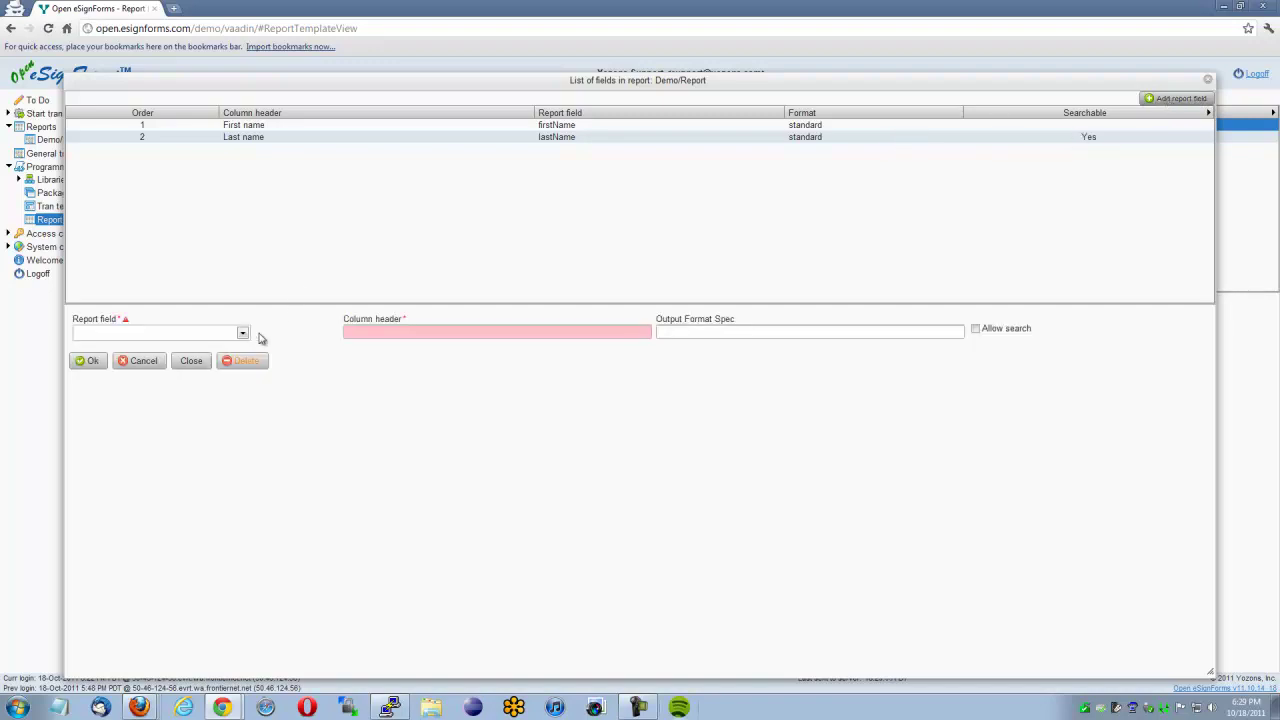
left_click(242, 334)
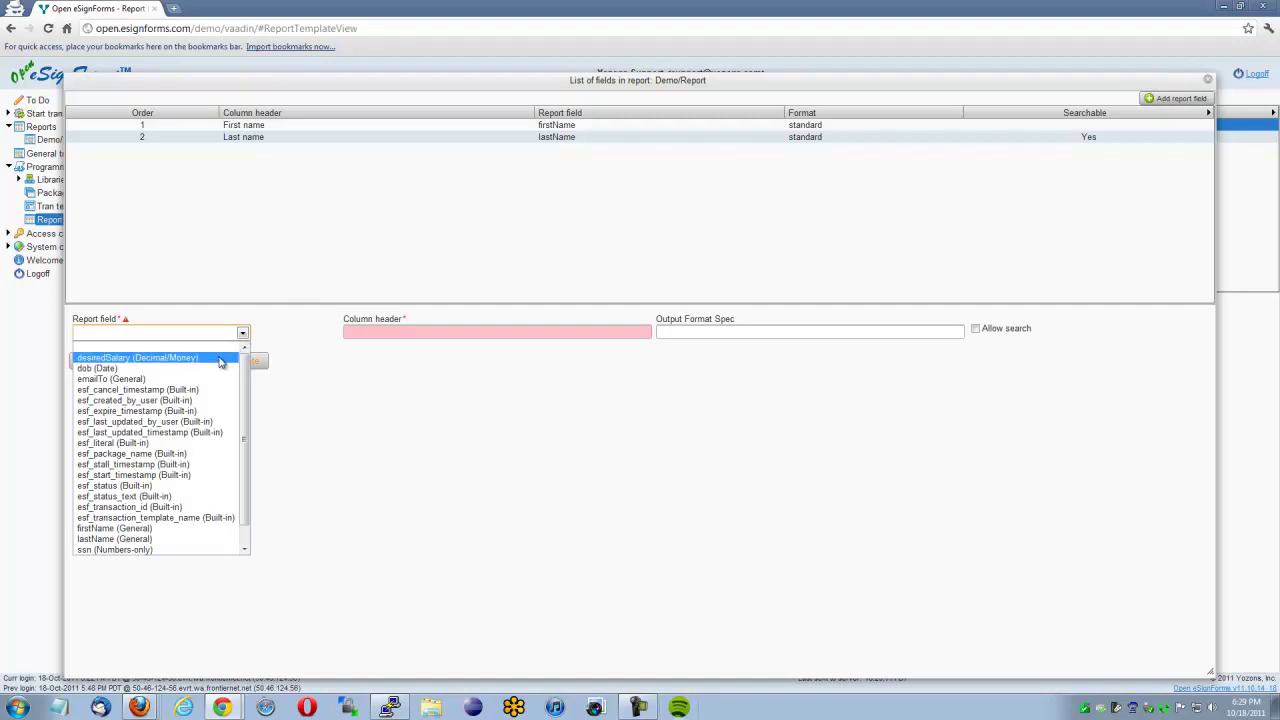
left_click(220, 358)
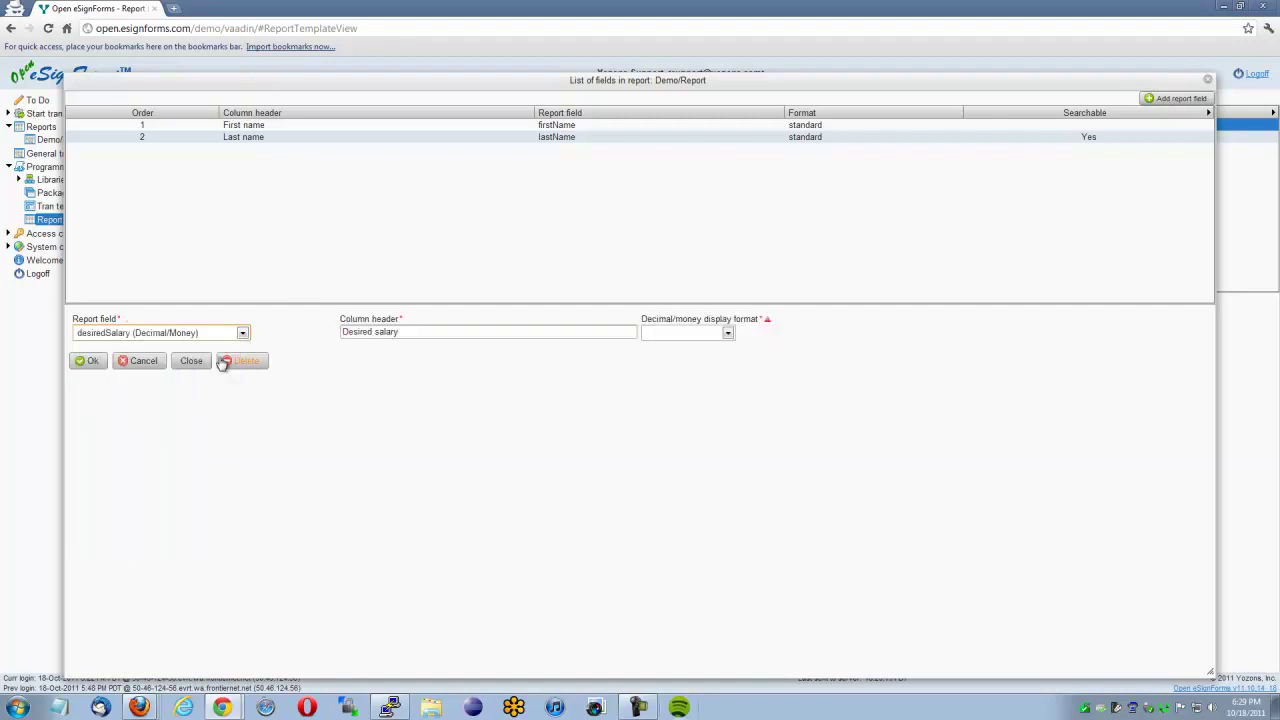
triple_click(378, 334)
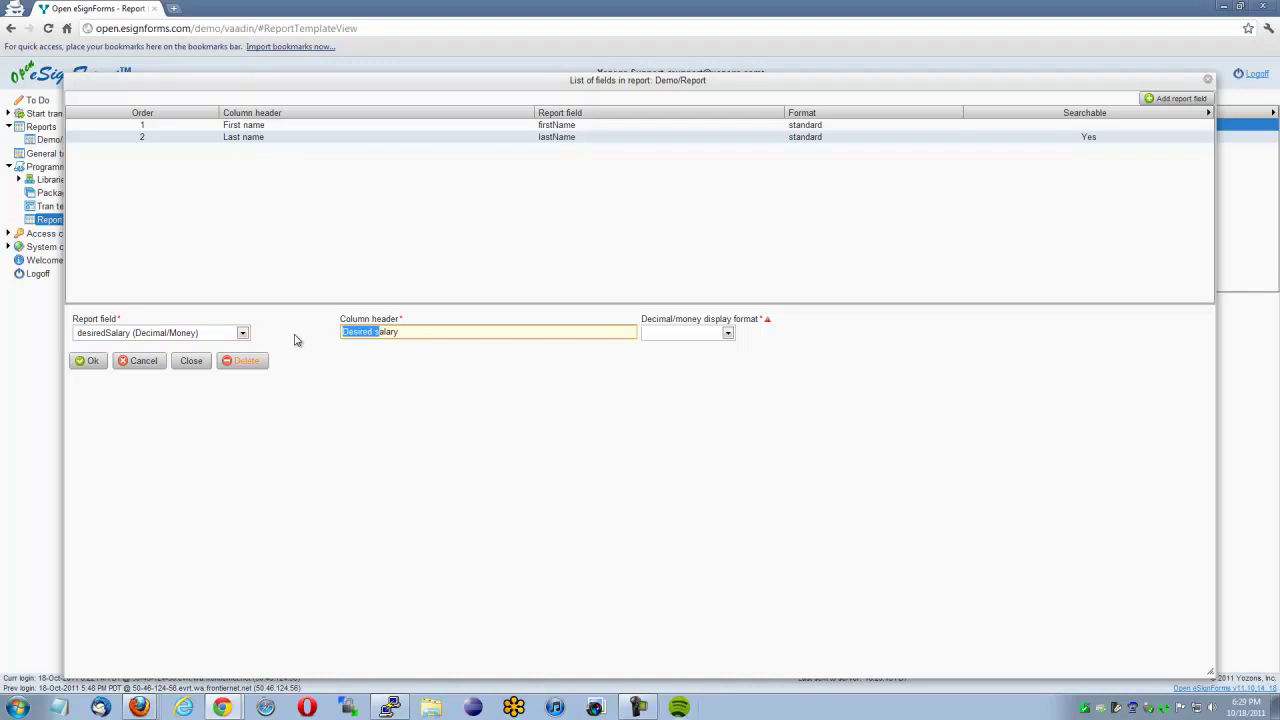
type("Salary")
left_click(677, 335)
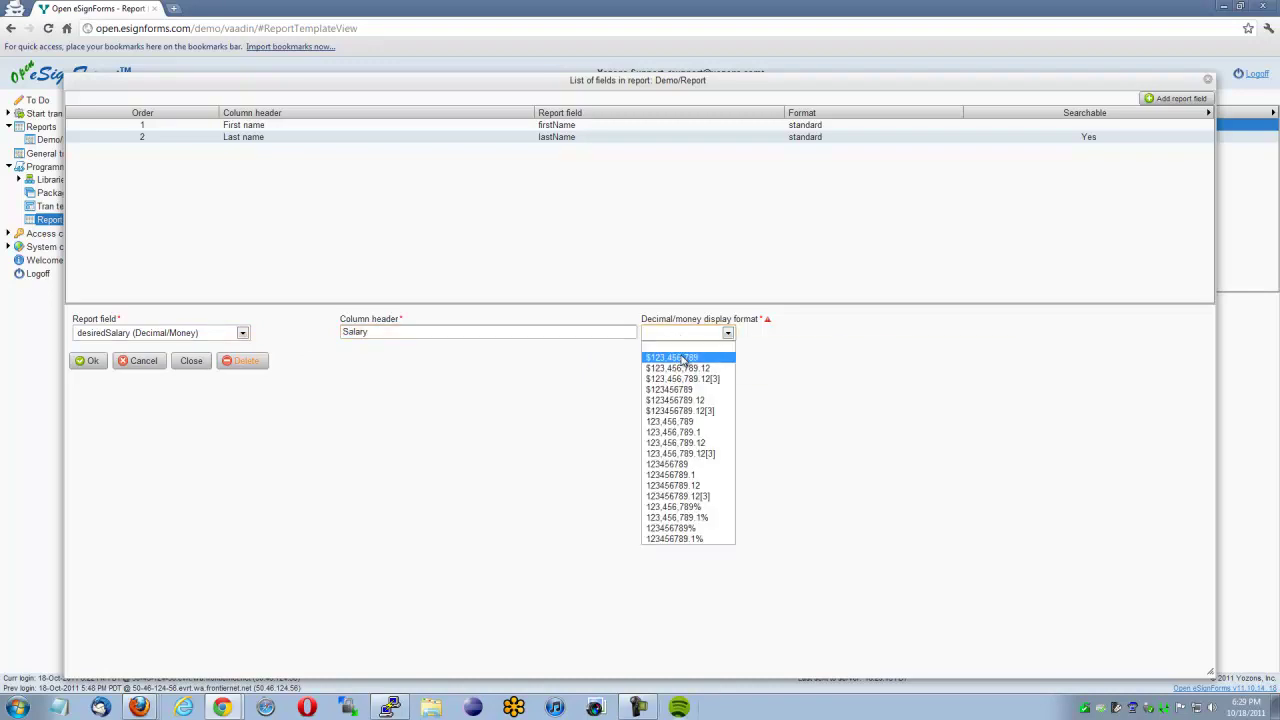
left_click(682, 358)
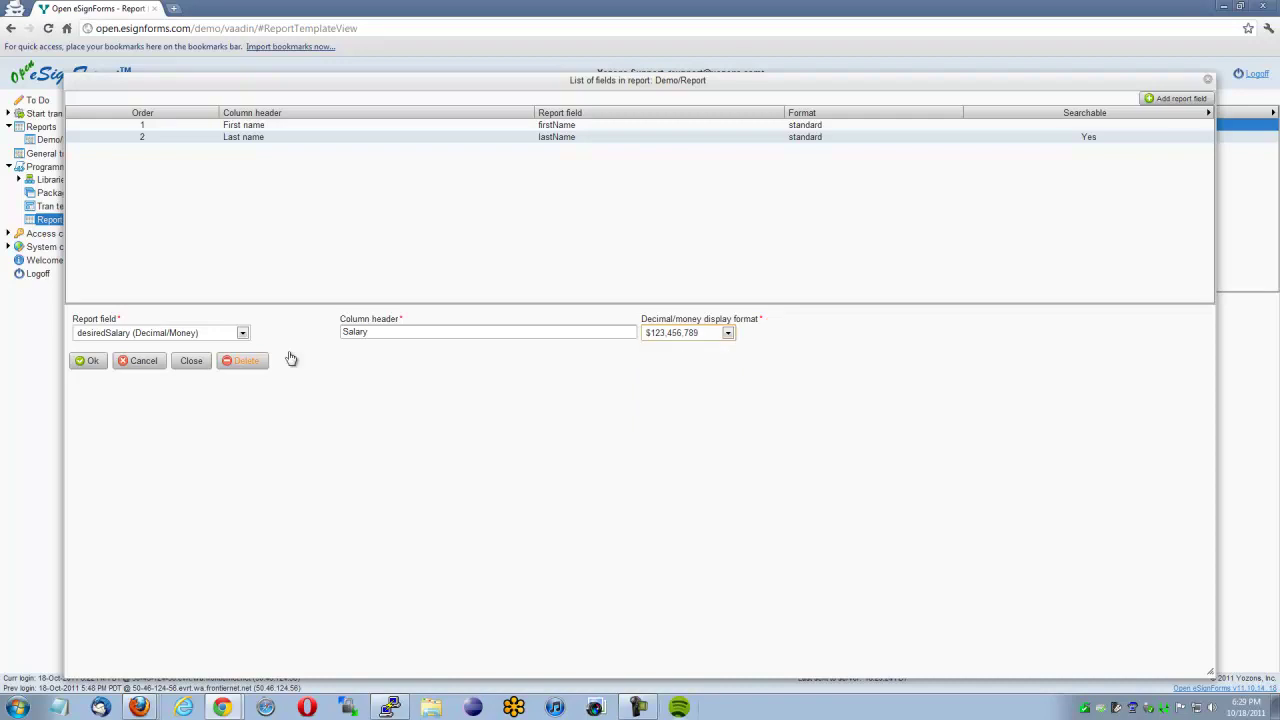
left_click(86, 363)
Add a Date of birth column from dob using the 2/15/11 date format
left_click(1176, 99)
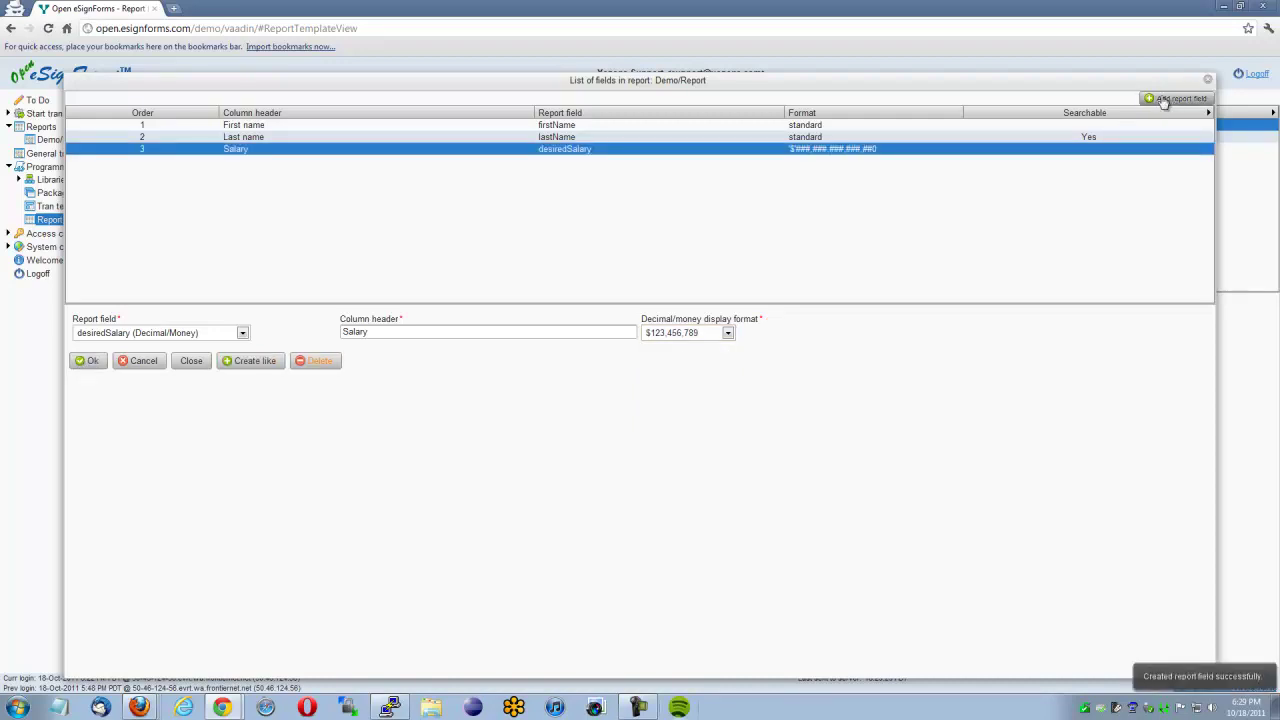
left_click(197, 338)
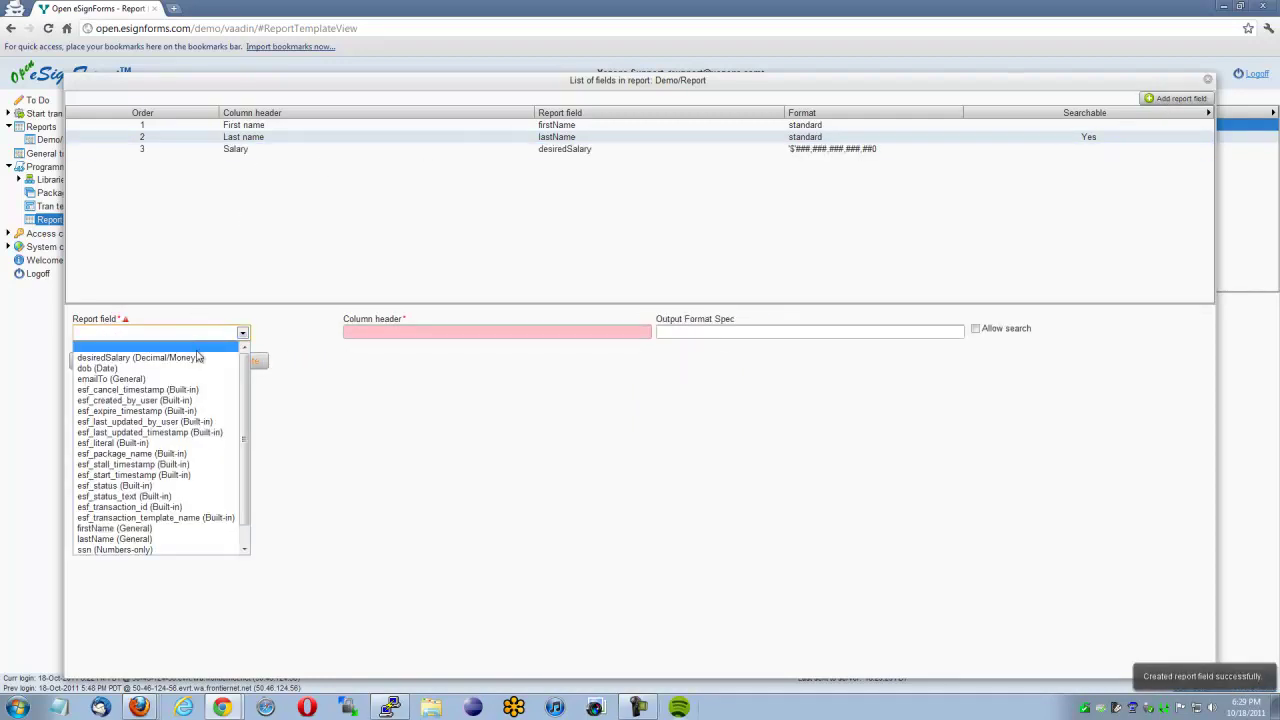
left_click(194, 368)
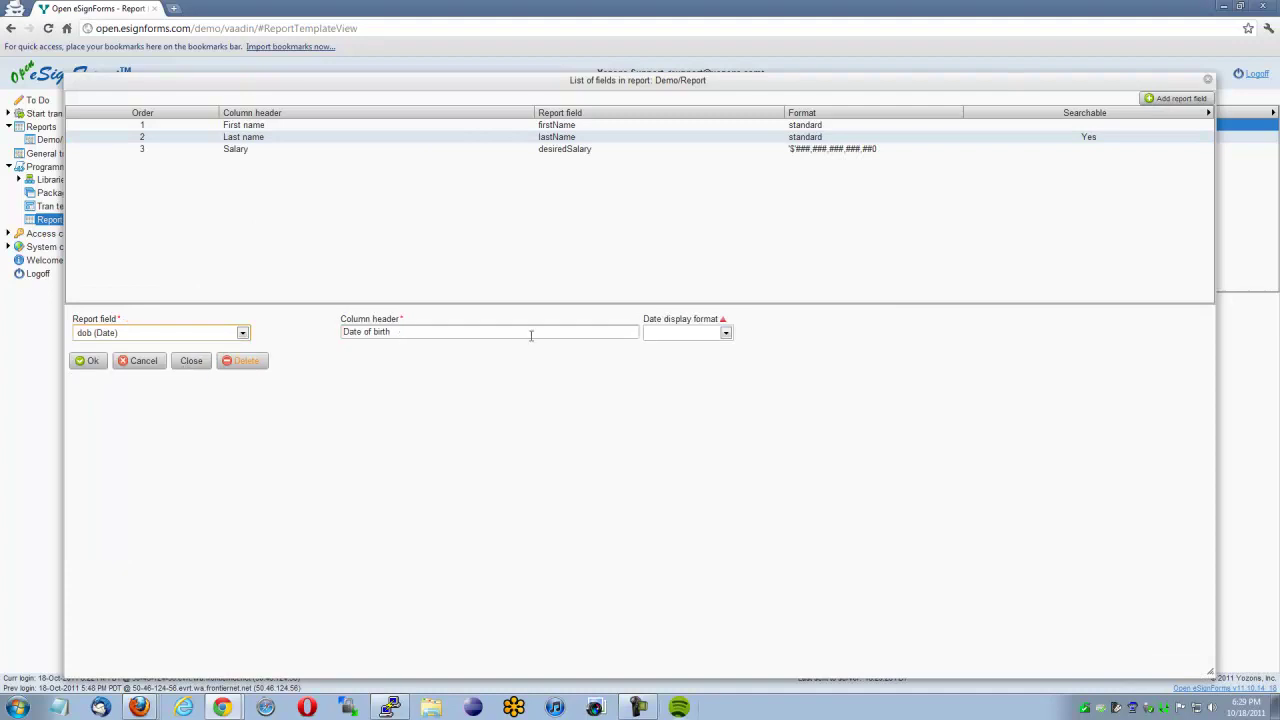
left_click(657, 336)
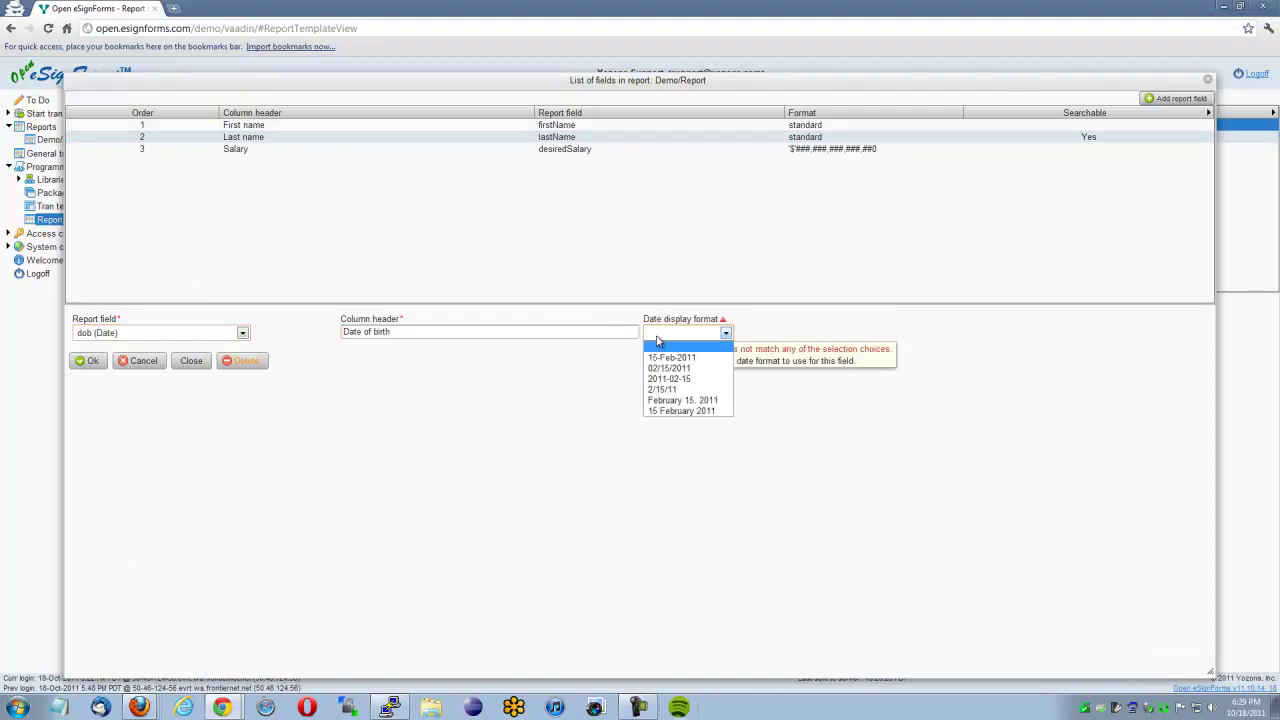
left_click(662, 389)
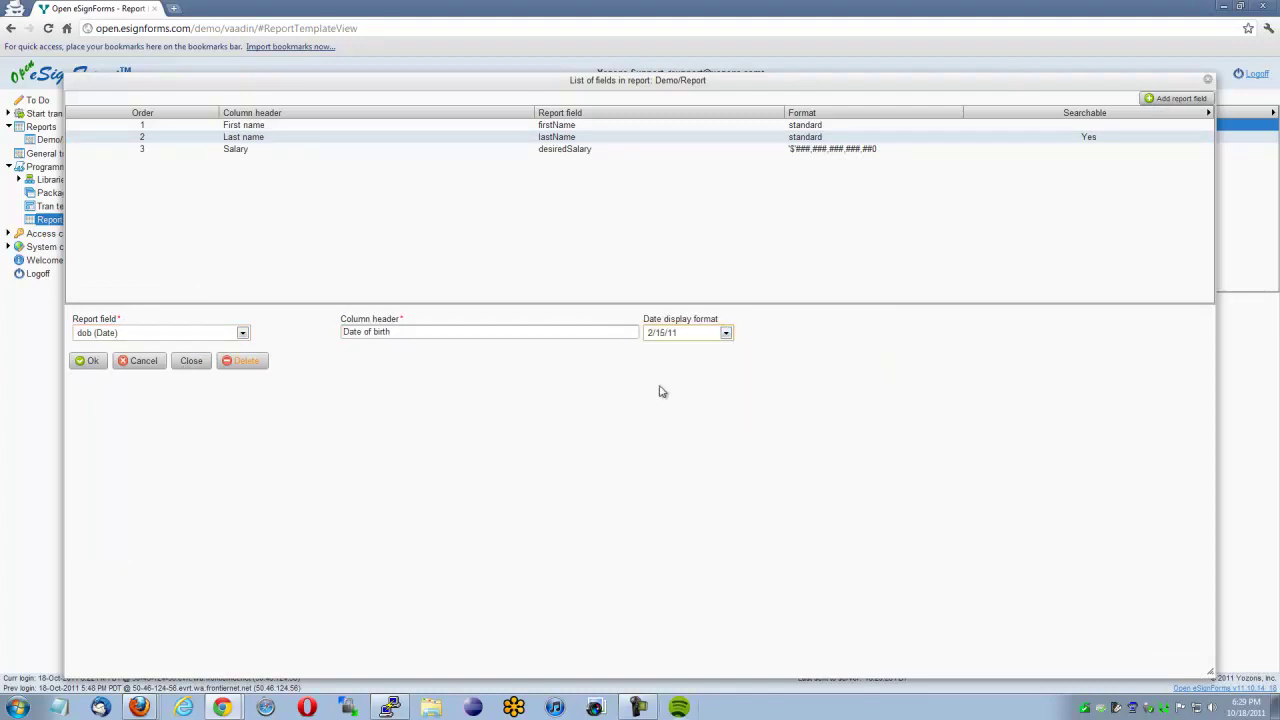
left_click(91, 362)
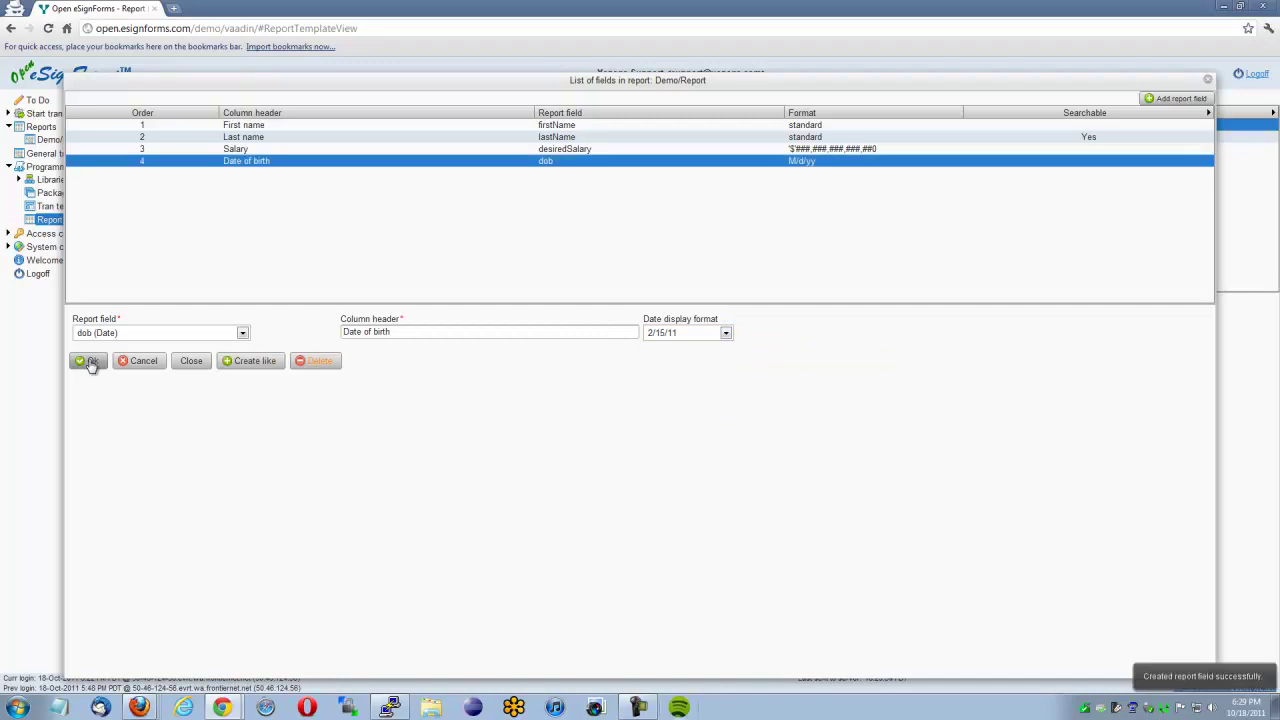
left_click(1180, 98)
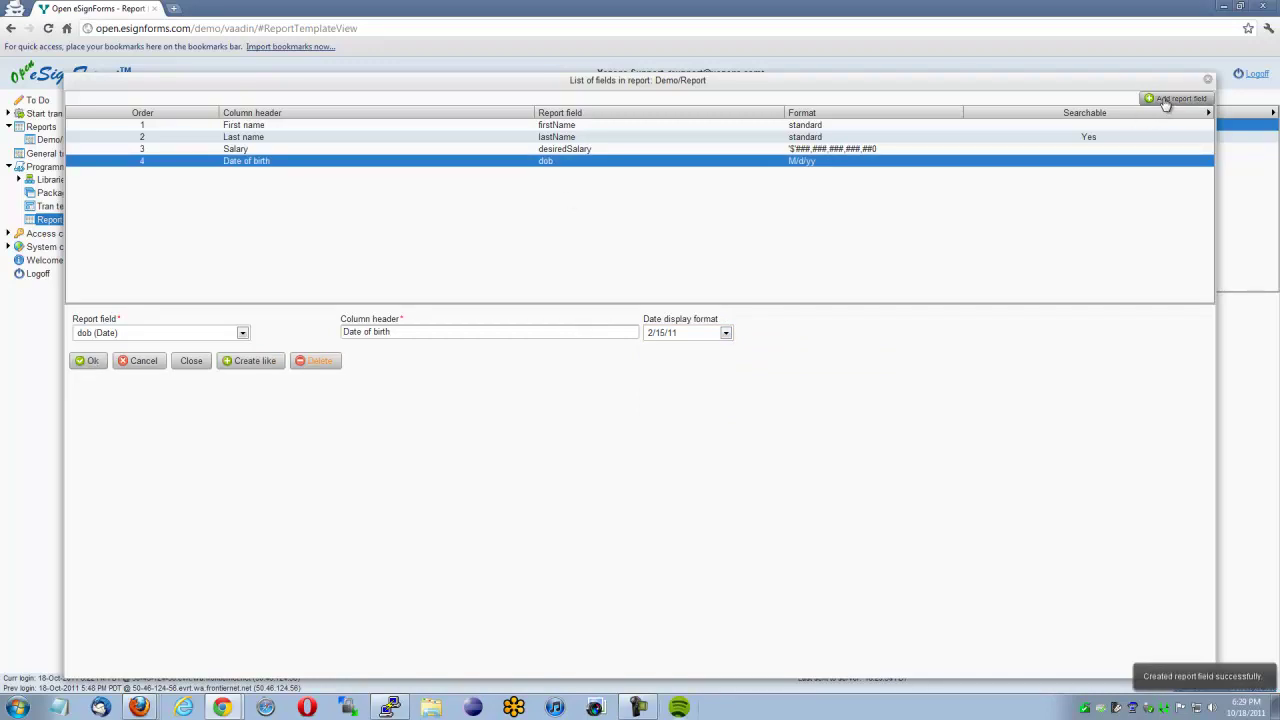
Add a built-in esf_literal column headed CustomerNumber with the fixed value 6060
left_click(242, 333)
left_click(146, 443)
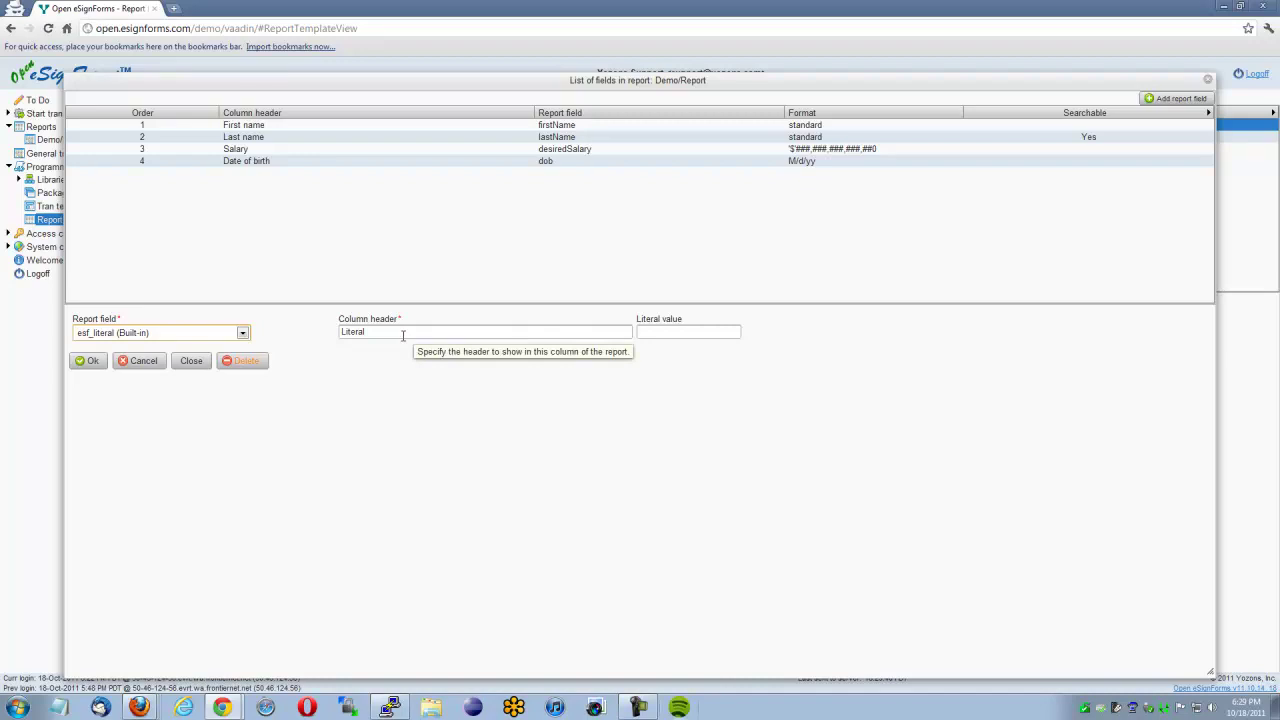
left_click_drag(403, 335, 328, 335)
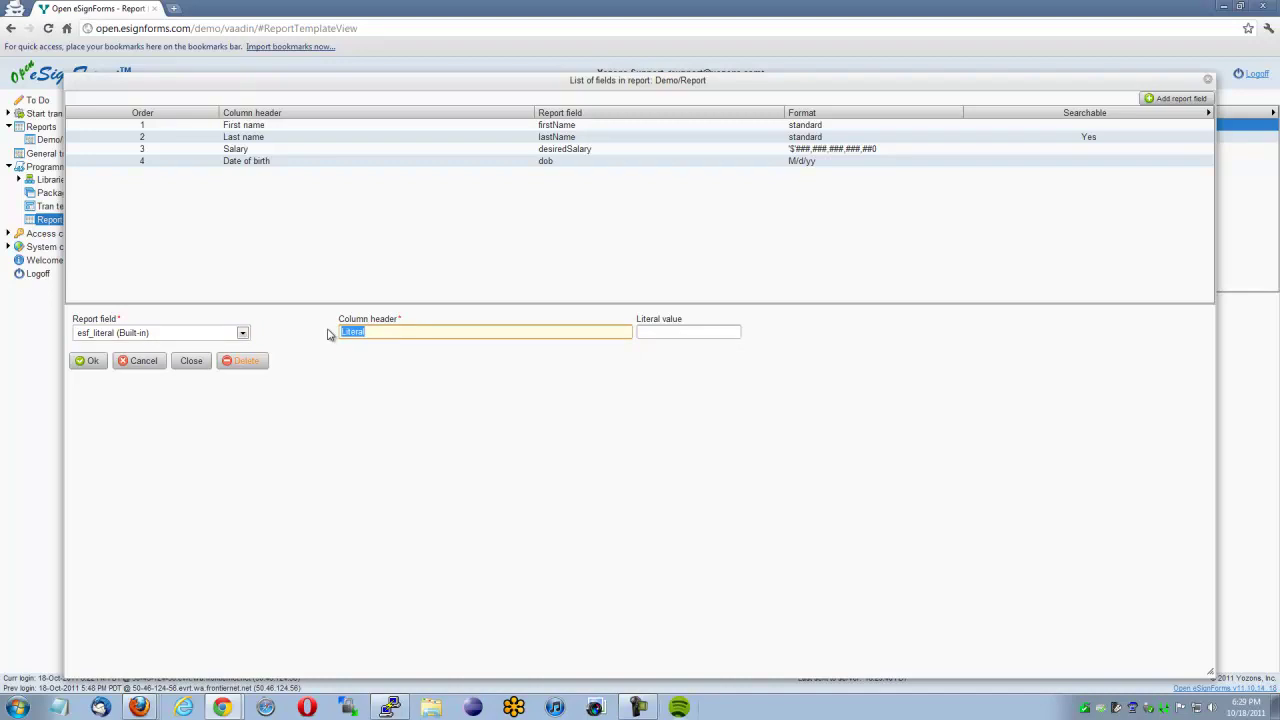
type("CustomerNumber")
key("Tab")
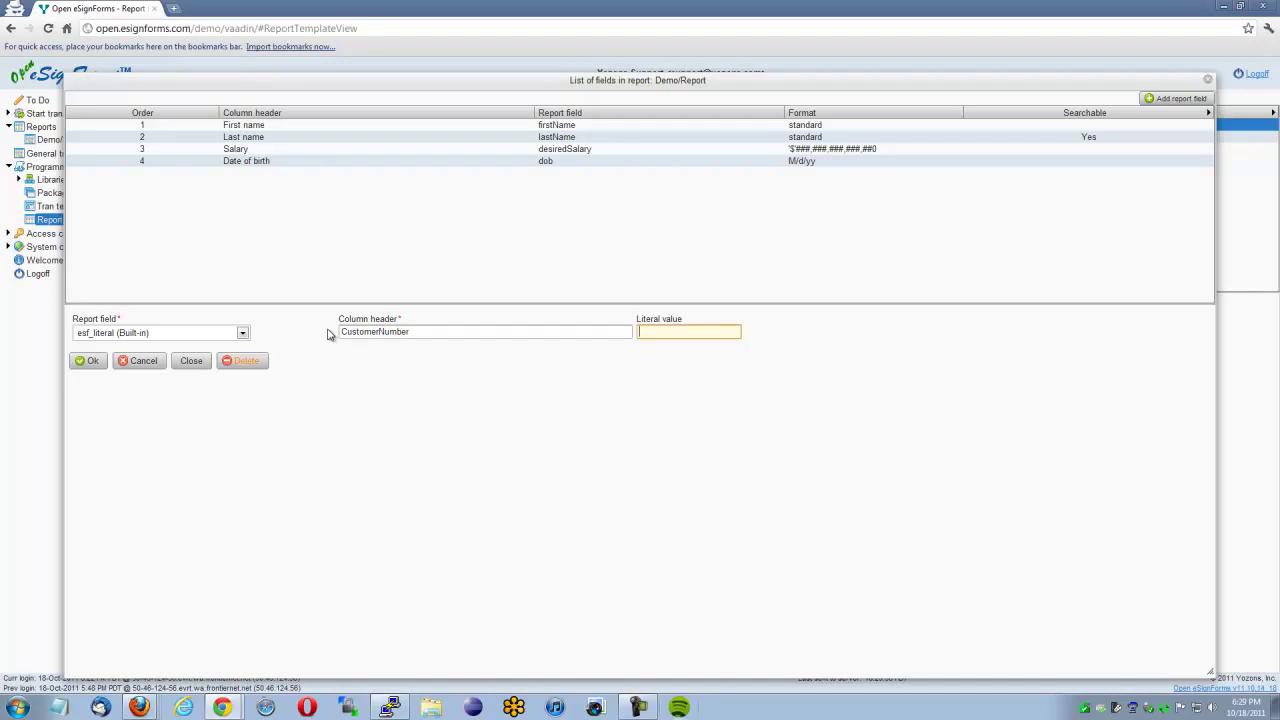
type("6060")
left_click(89, 363)
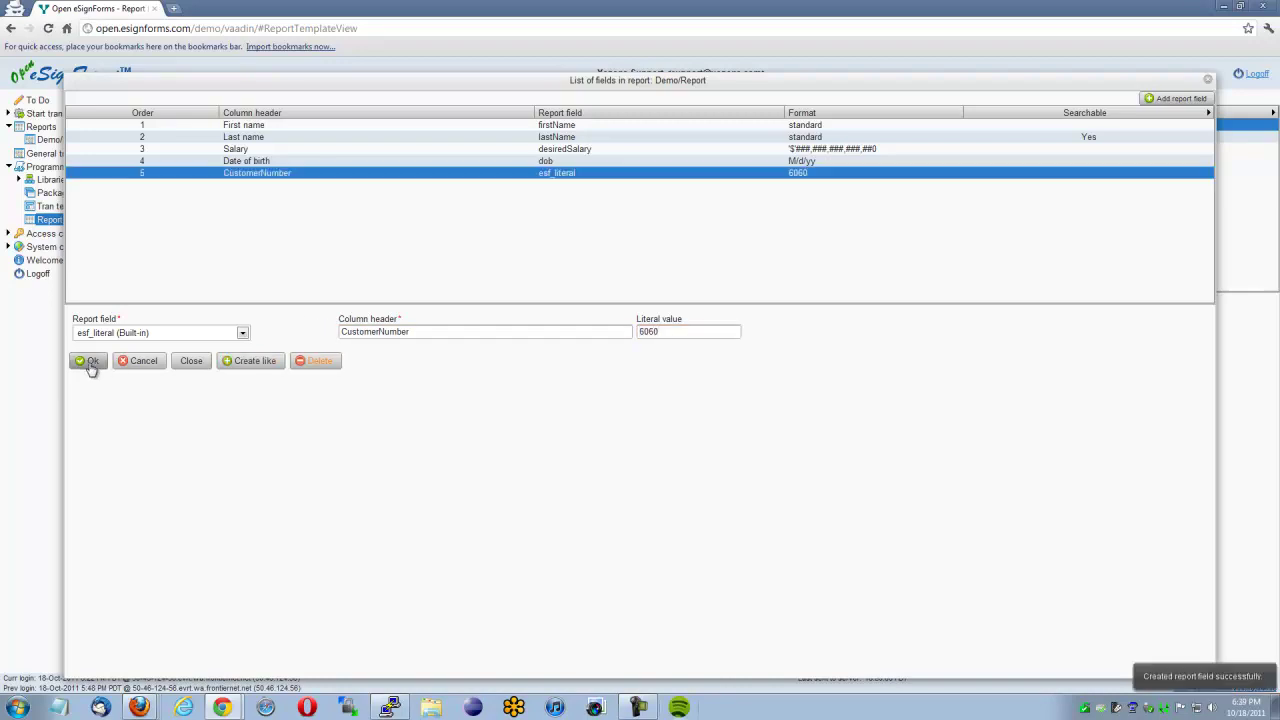
Add a searchable Last status column from the built-in esf_status_text field
left_click(1163, 101)
left_click(243, 334)
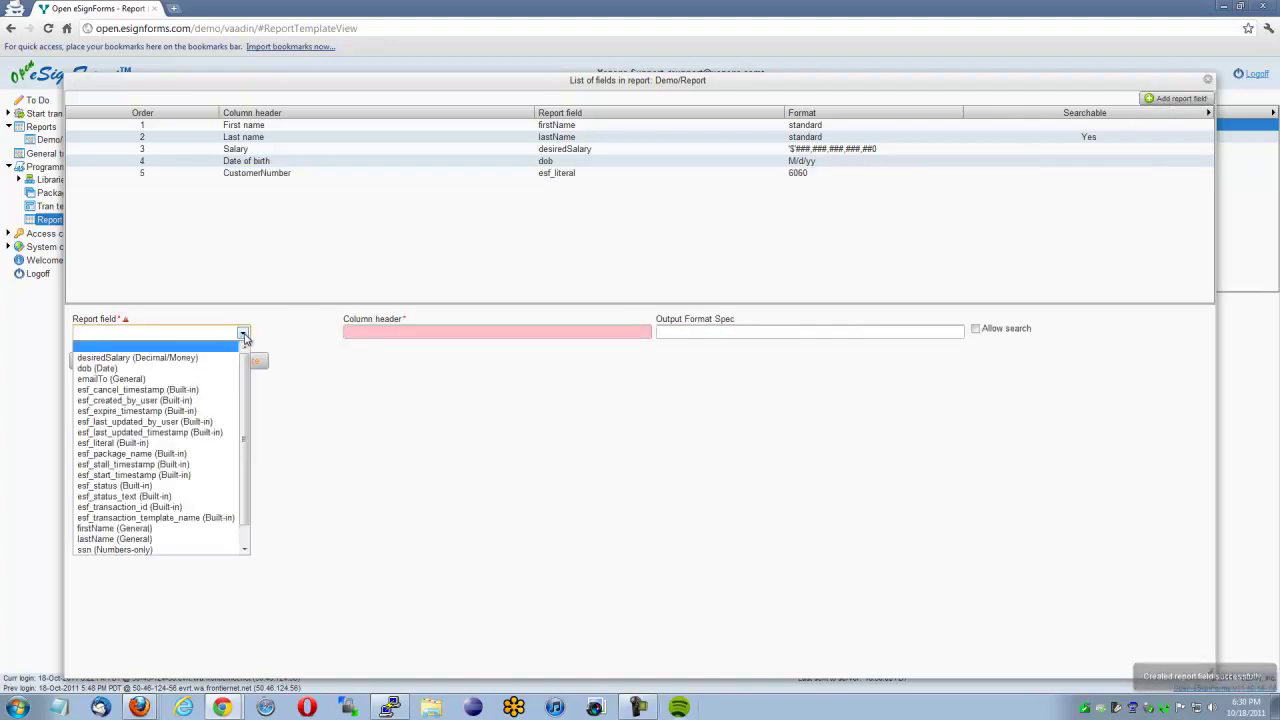
left_click(145, 497)
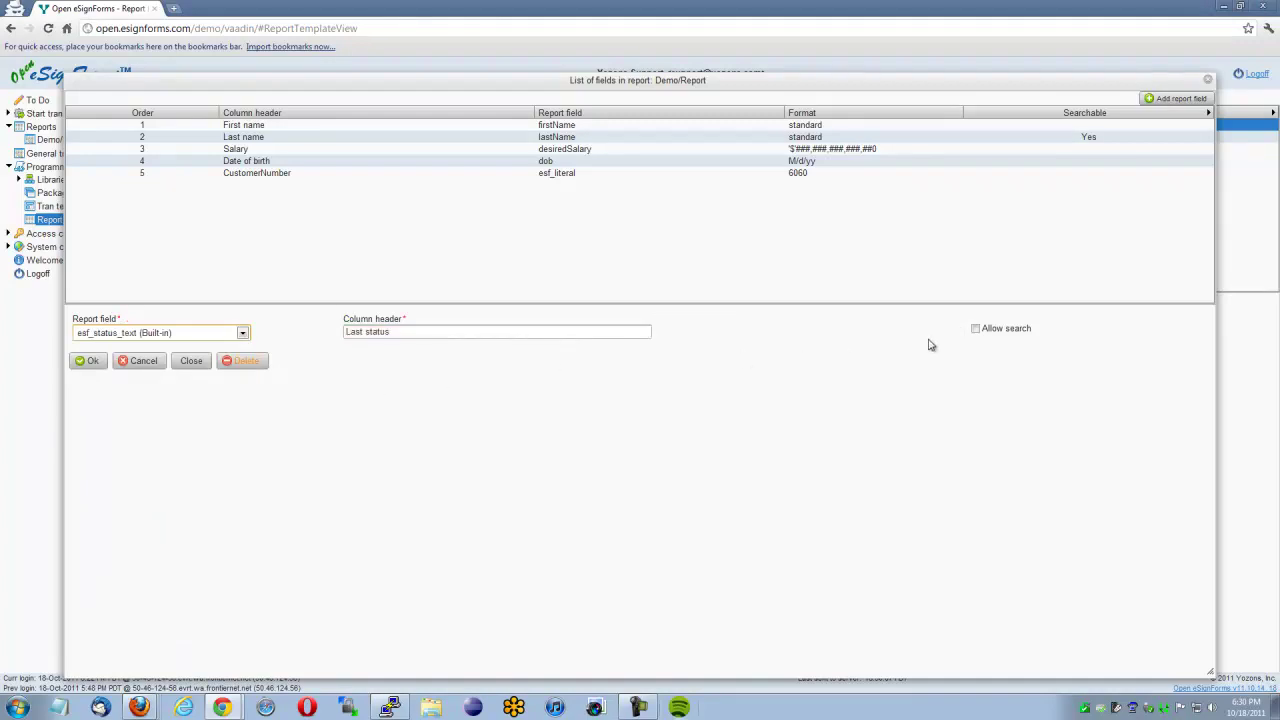
left_click(975, 329)
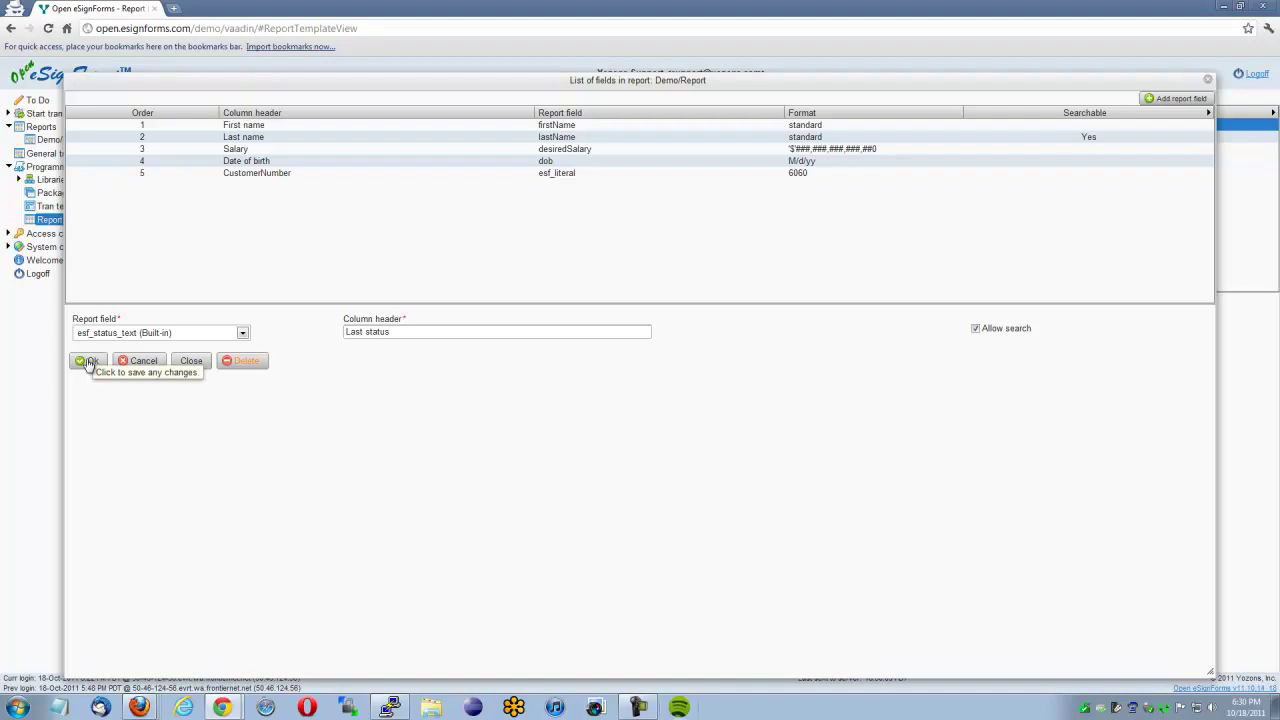
left_click(88, 361)
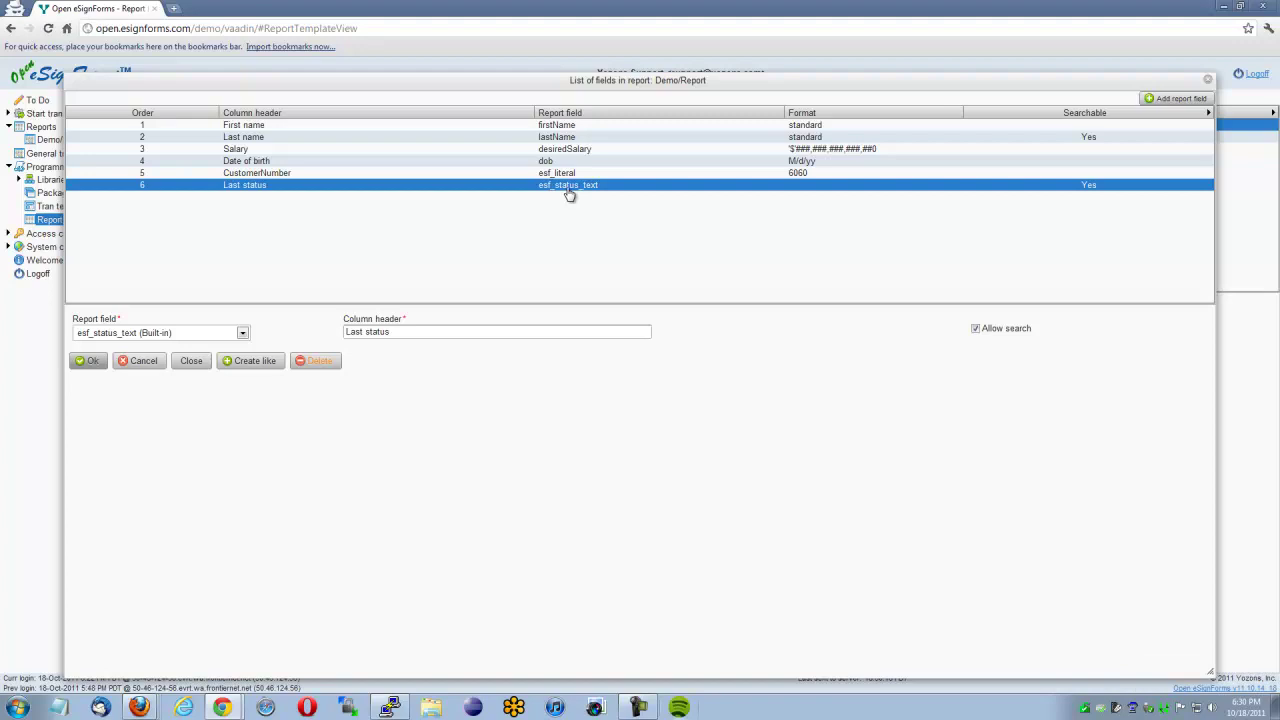
Order columns as Last status, Last name, CustomerNumber, First name, Salary, Date of birth and save
left_click_drag(567, 192, 601, 131)
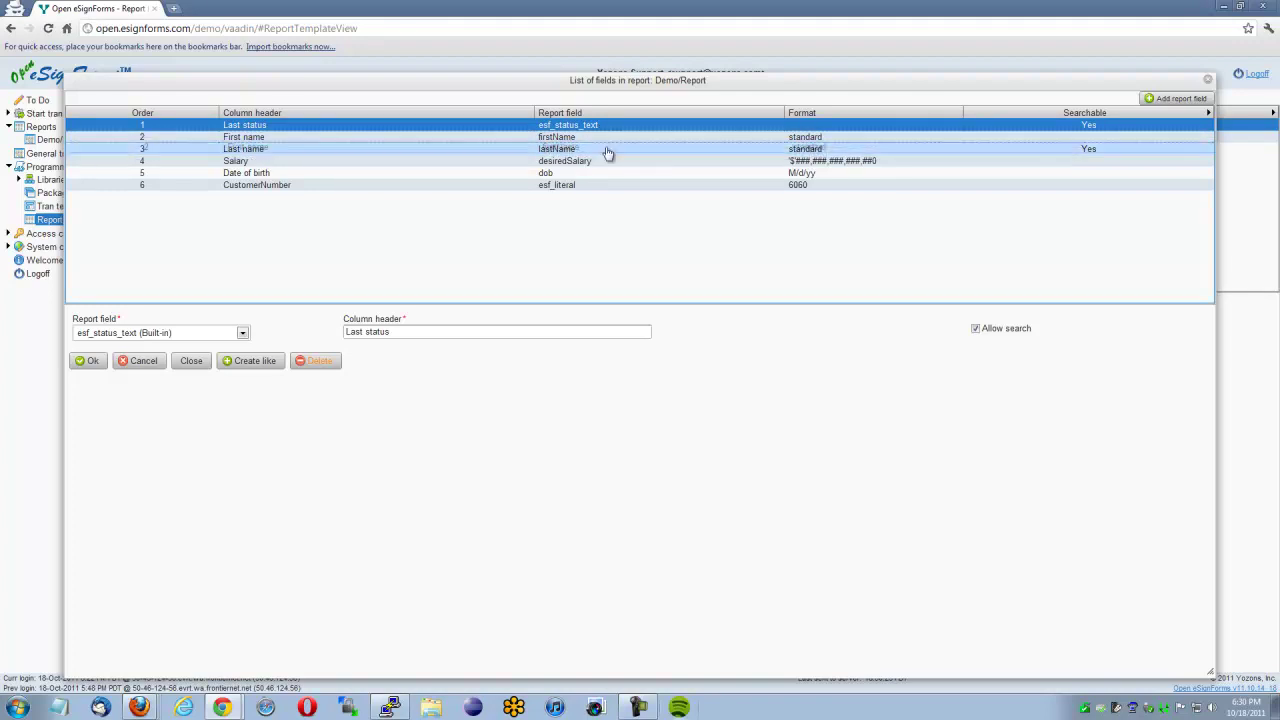
left_click_drag(608, 163, 577, 146)
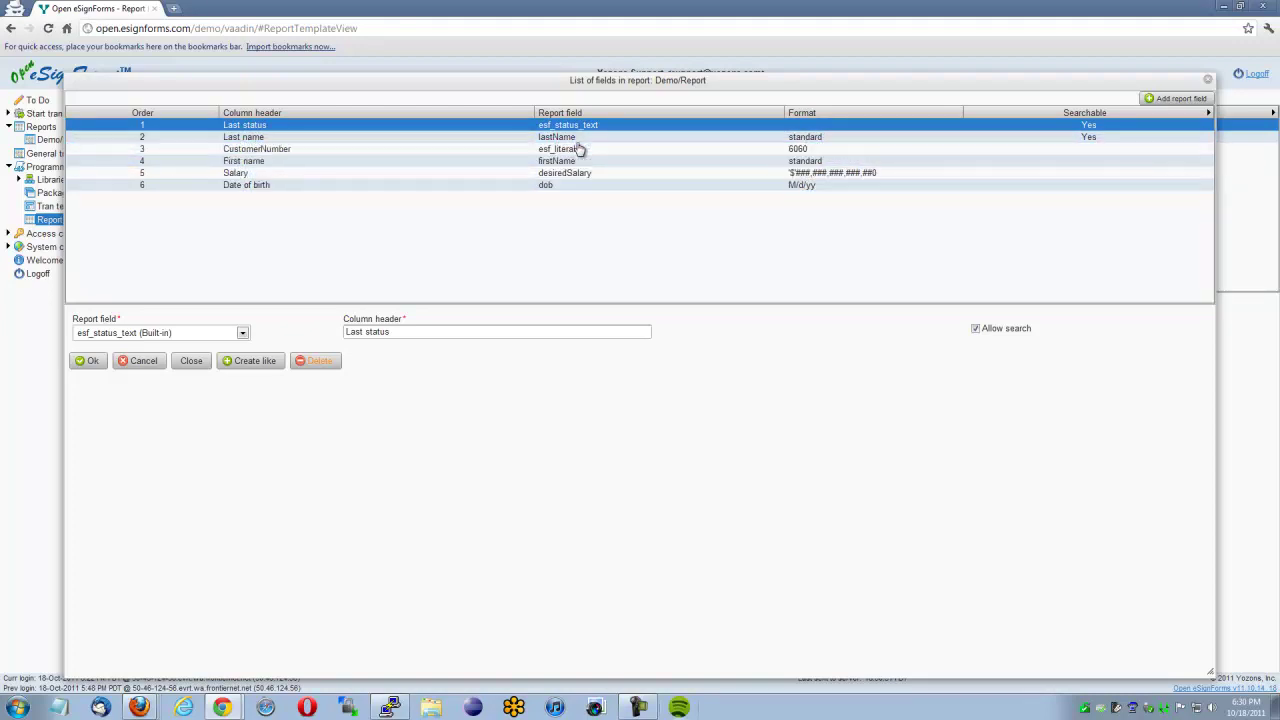
left_click(92, 361)
Save the template and rerun Demo/Report filtered by Last status 'firstparty', returning two rows
left_click(191, 361)
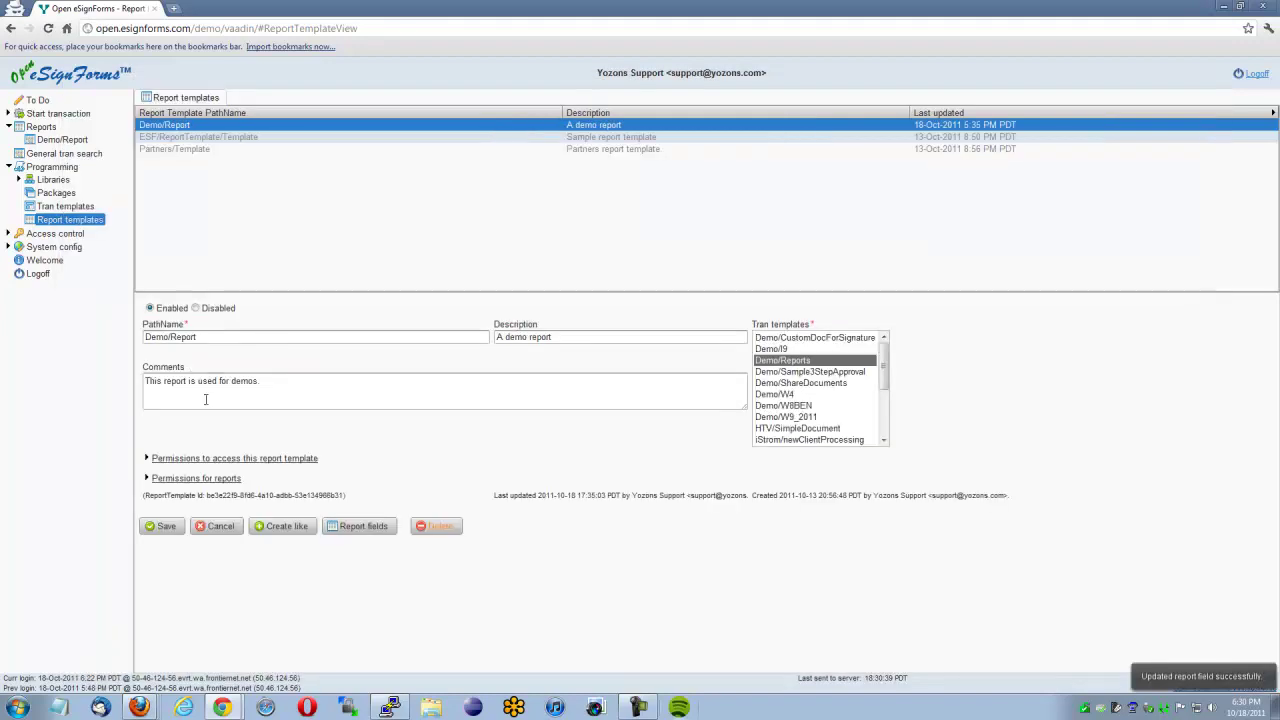
left_click(162, 526)
left_click(9, 127)
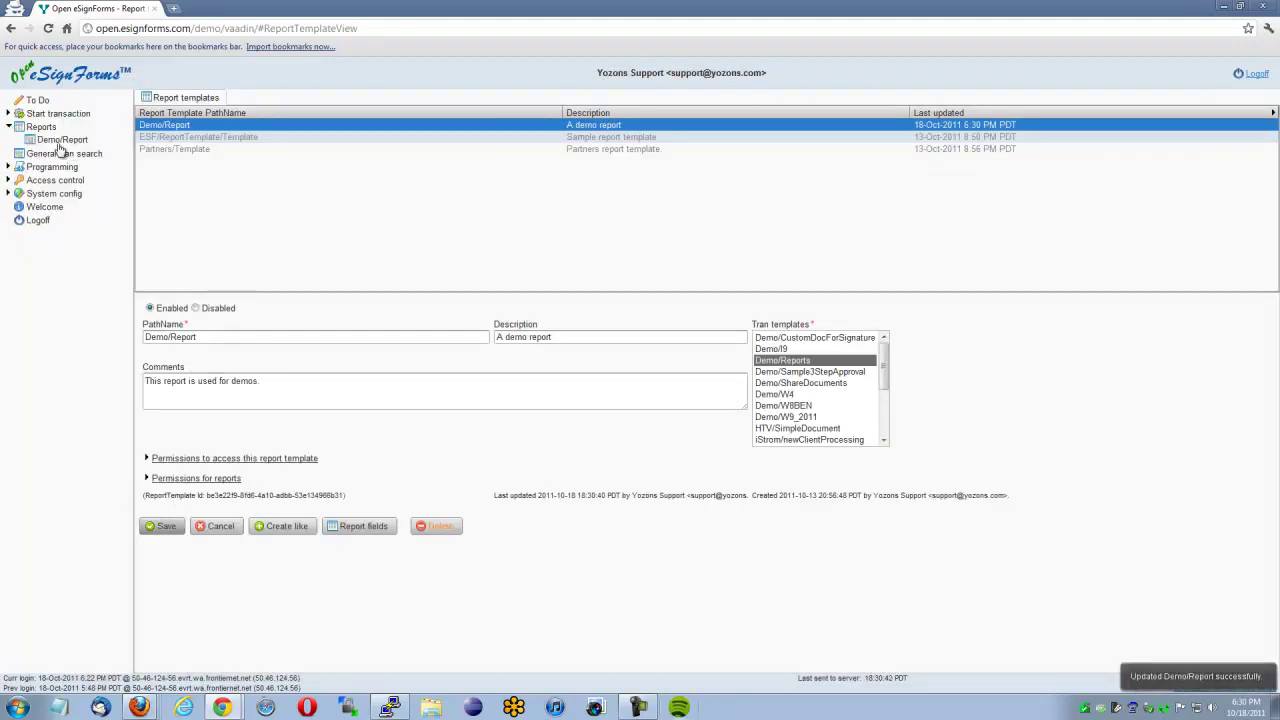
left_click(63, 140)
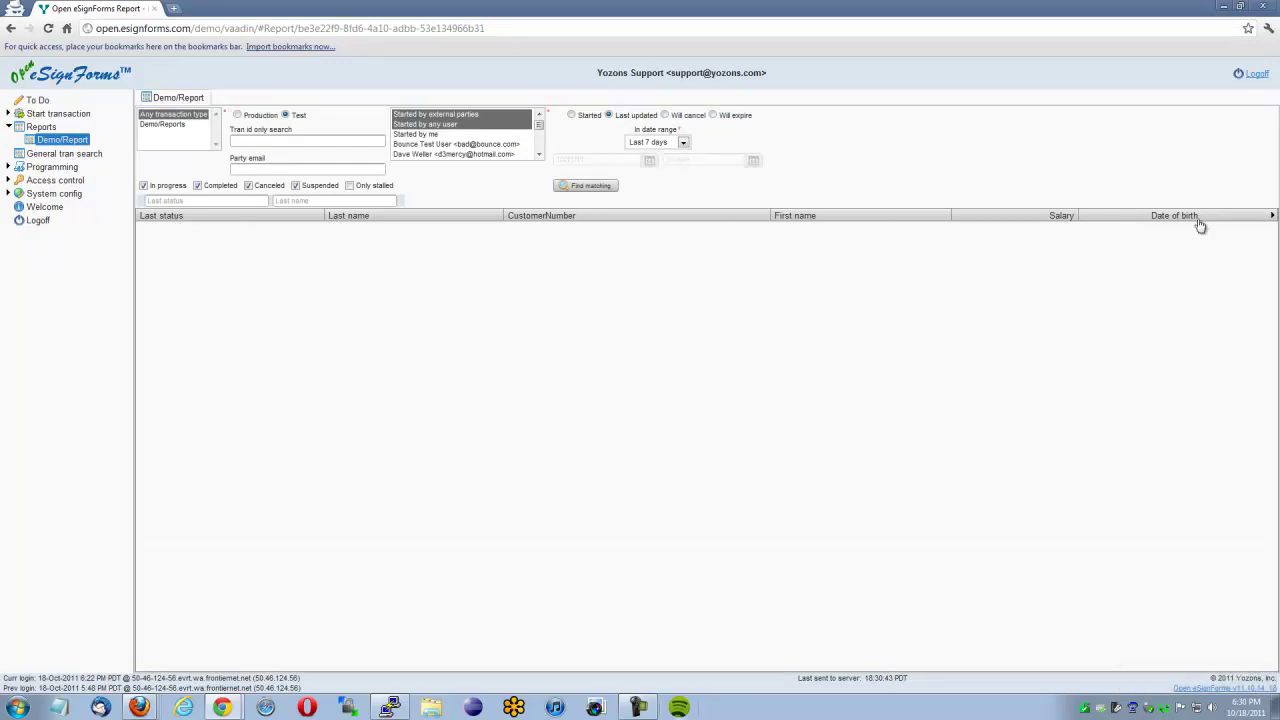
left_click(581, 188)
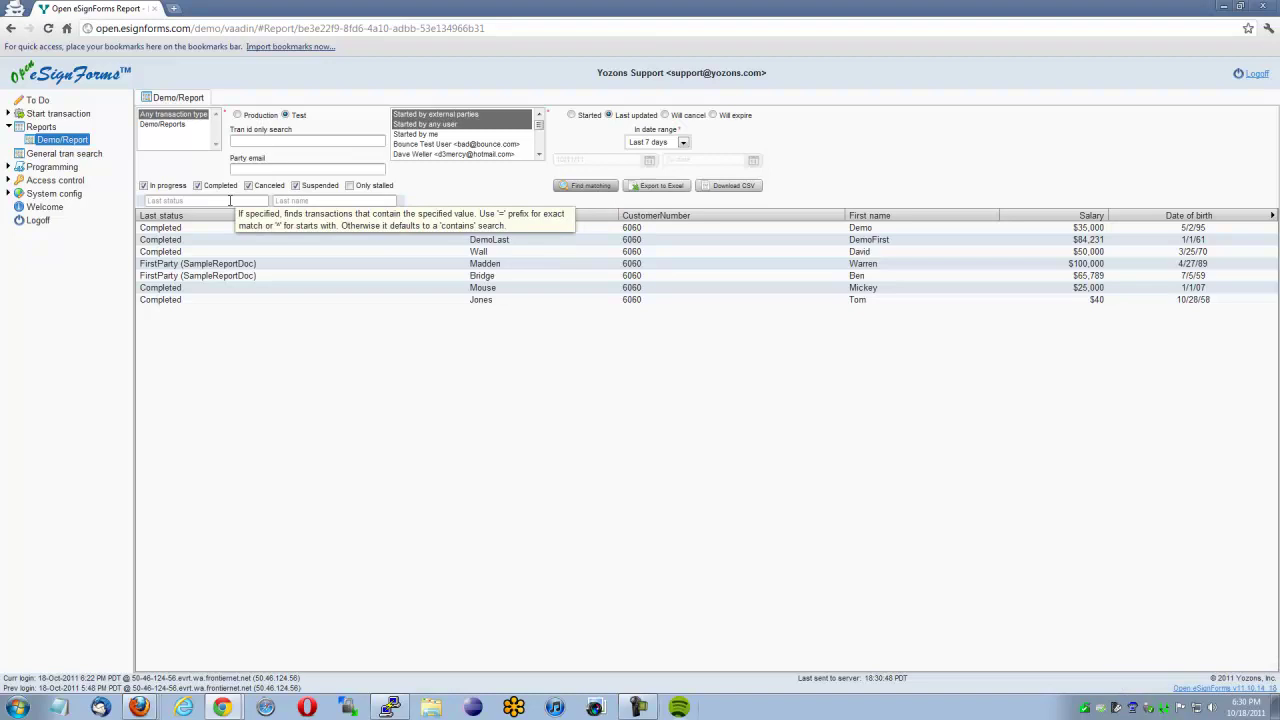
left_click(230, 200)
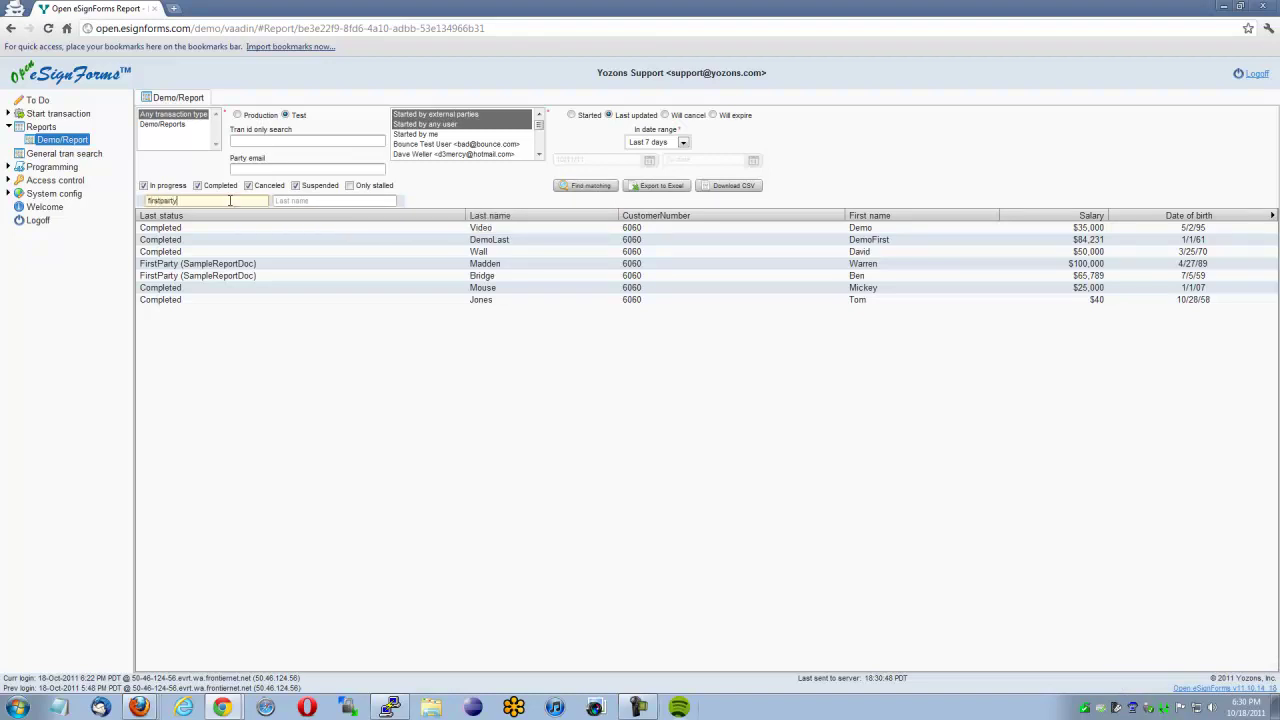
left_click(585, 188)
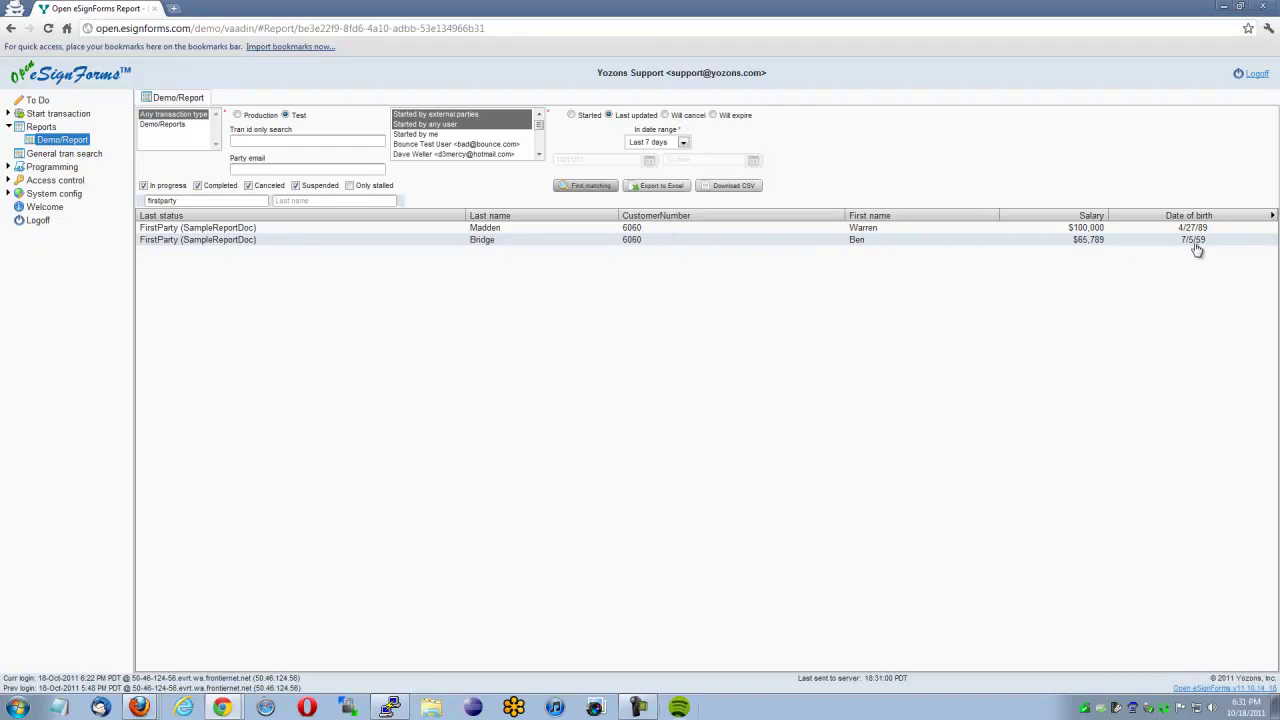
Open the report field mappings of the David/DemoReports package
left_click(9, 167)
left_click(56, 193)
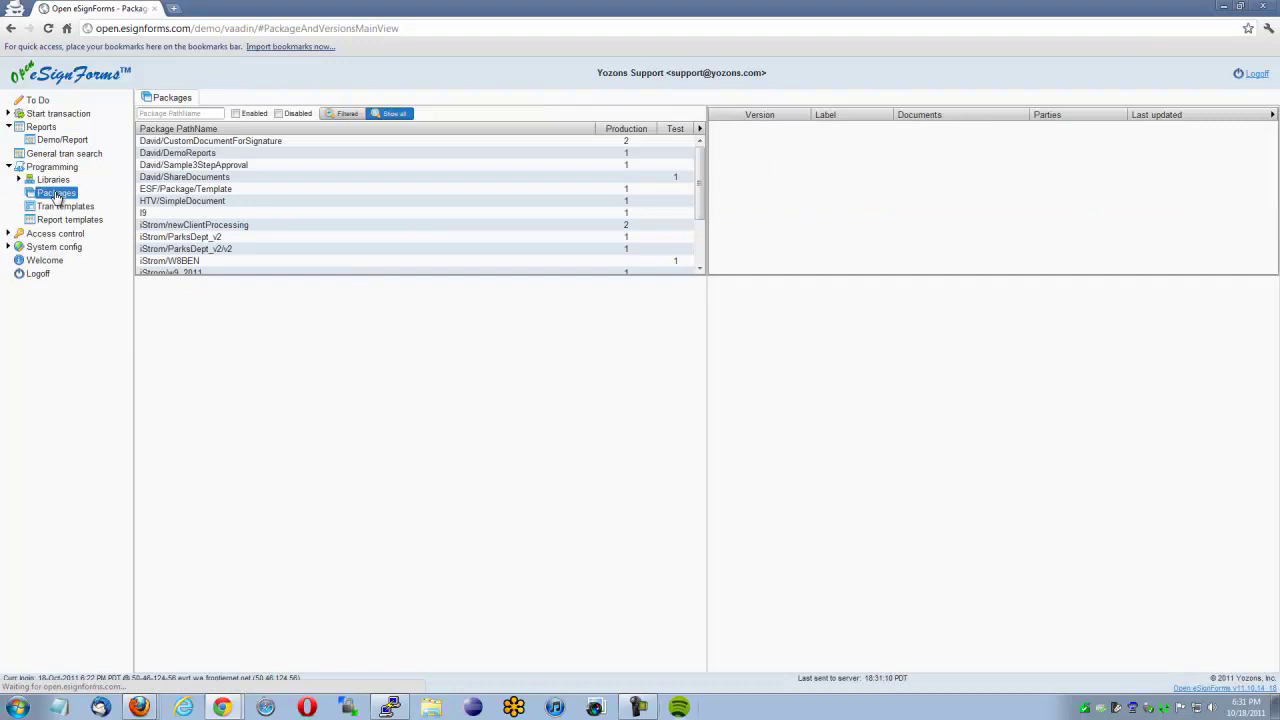
left_click(223, 155)
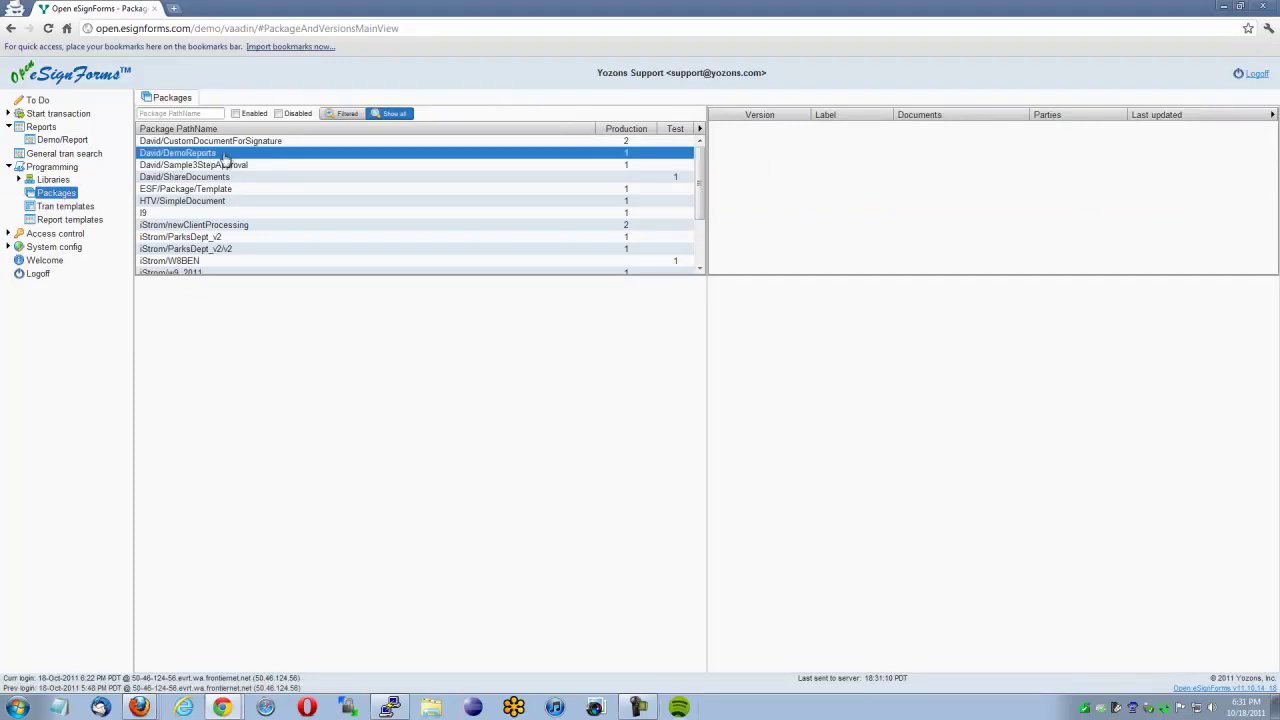
left_click(1050, 547)
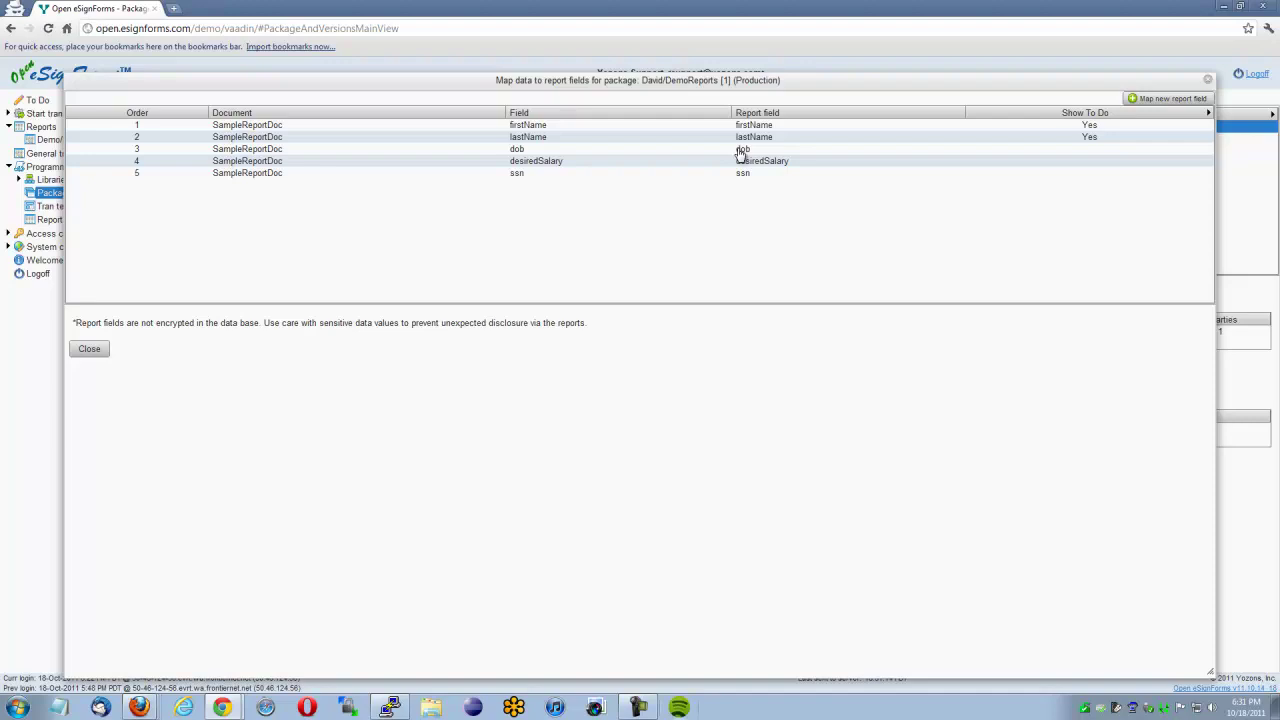
Map document field yearGraduatedHighSchool to the yearGraduatedHighSchool (Integer) report field
left_click(757, 140)
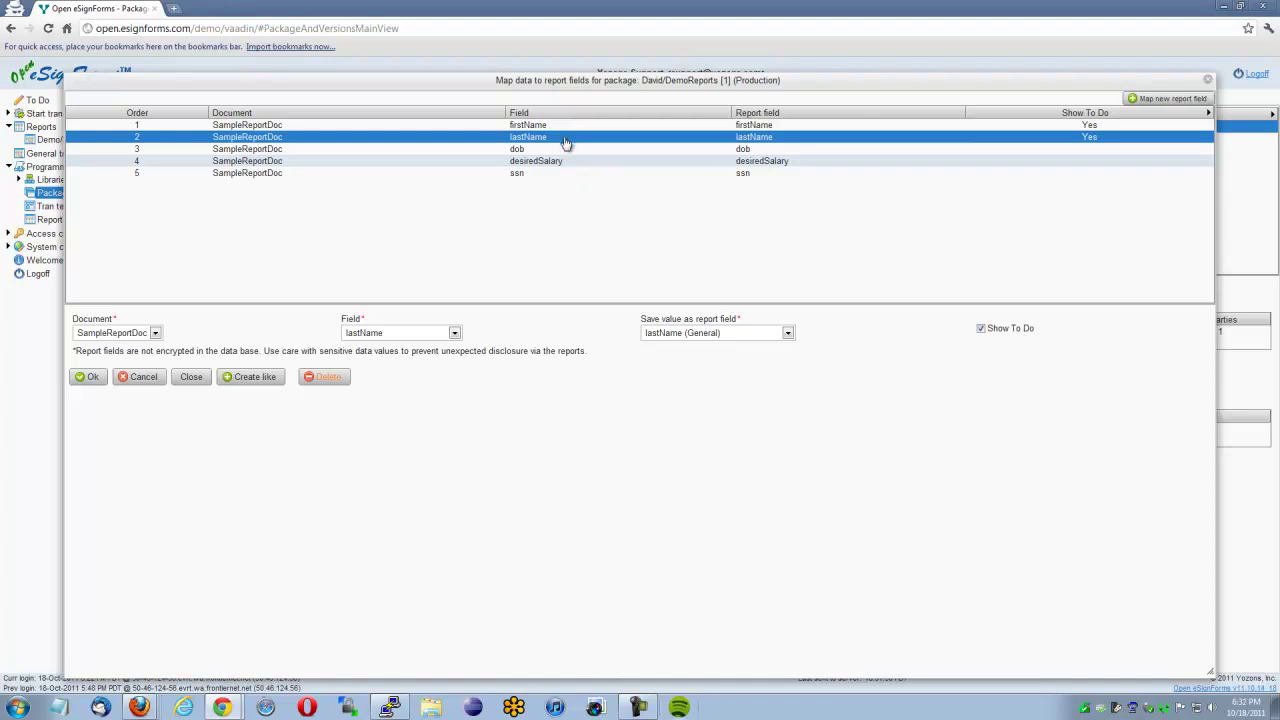
left_click(1161, 101)
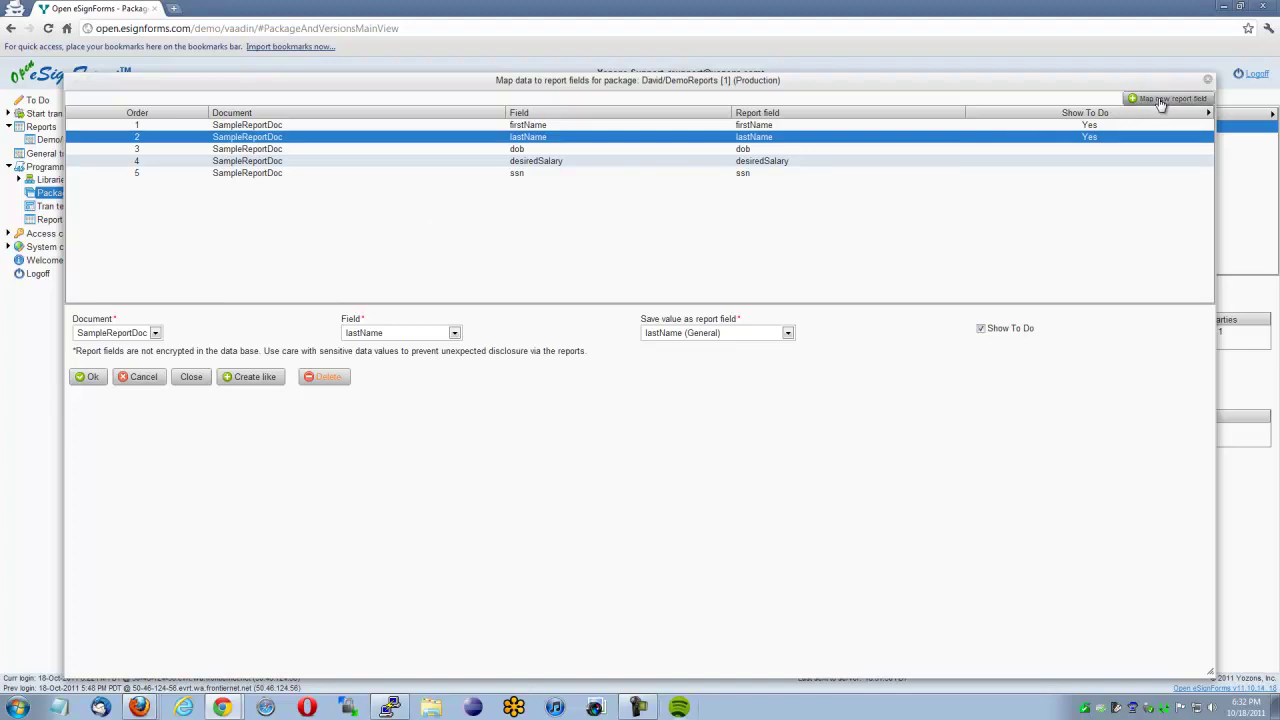
left_click(357, 334)
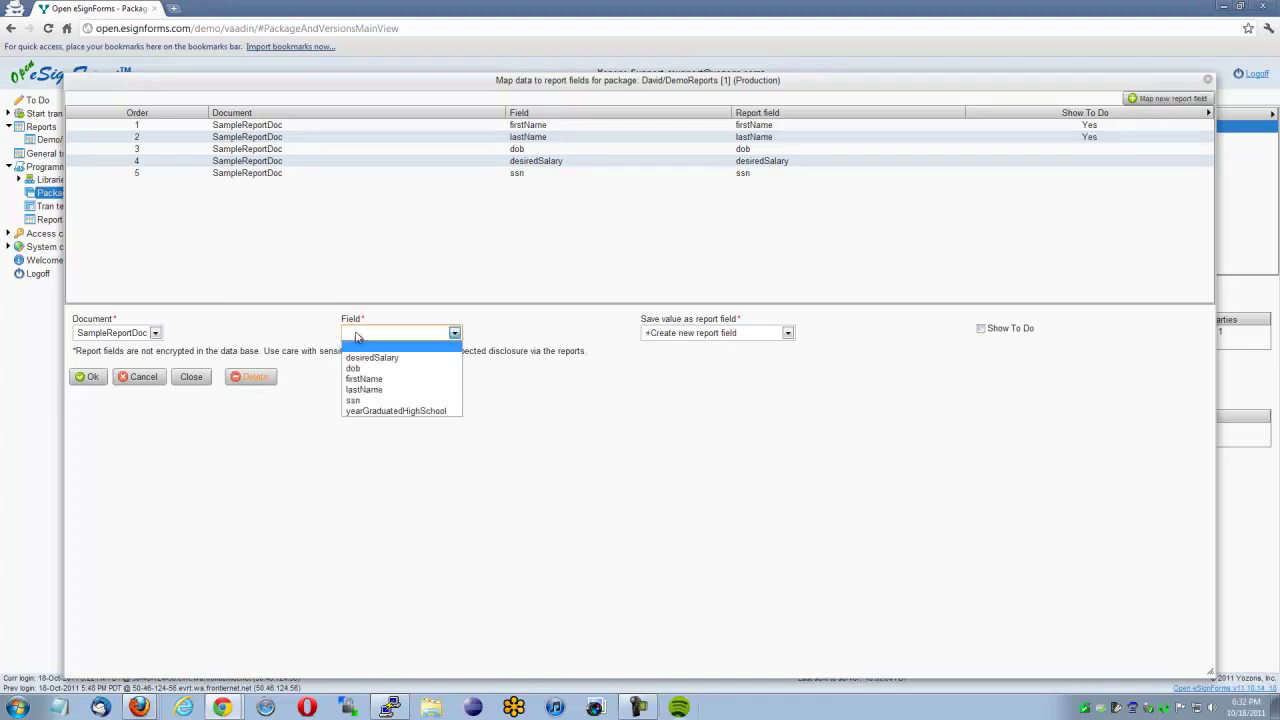
left_click(406, 411)
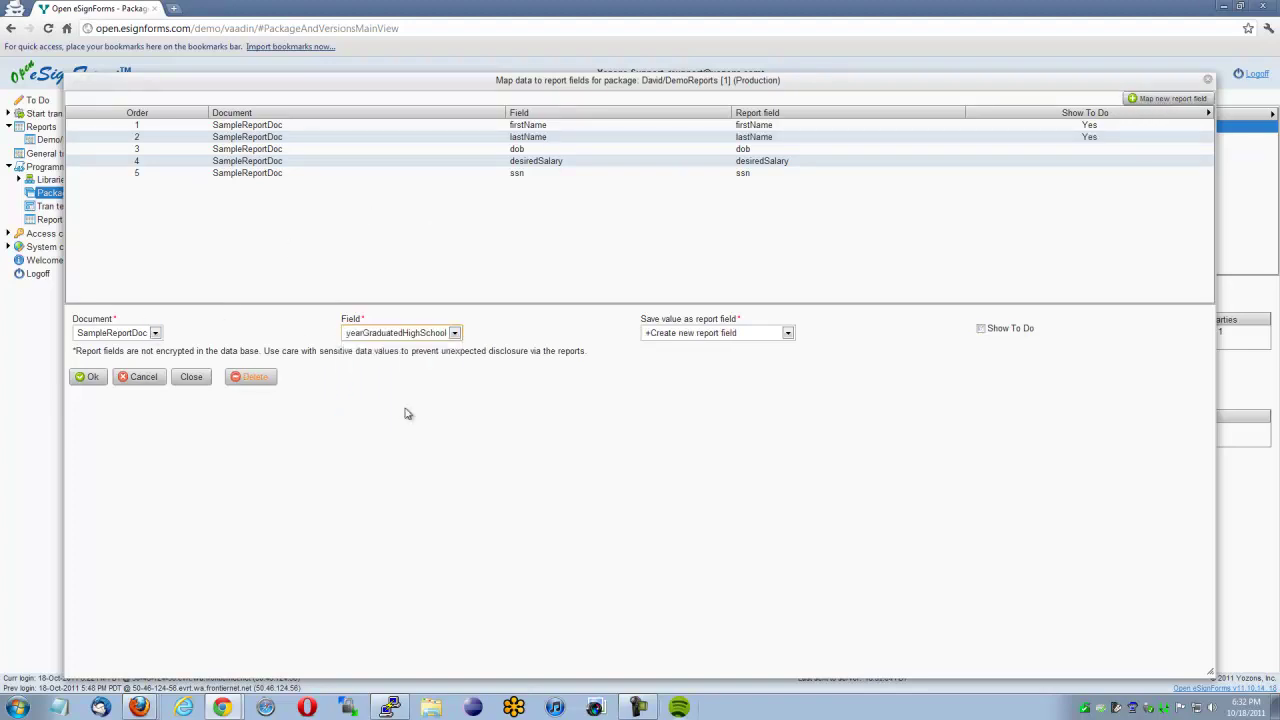
left_click(686, 334)
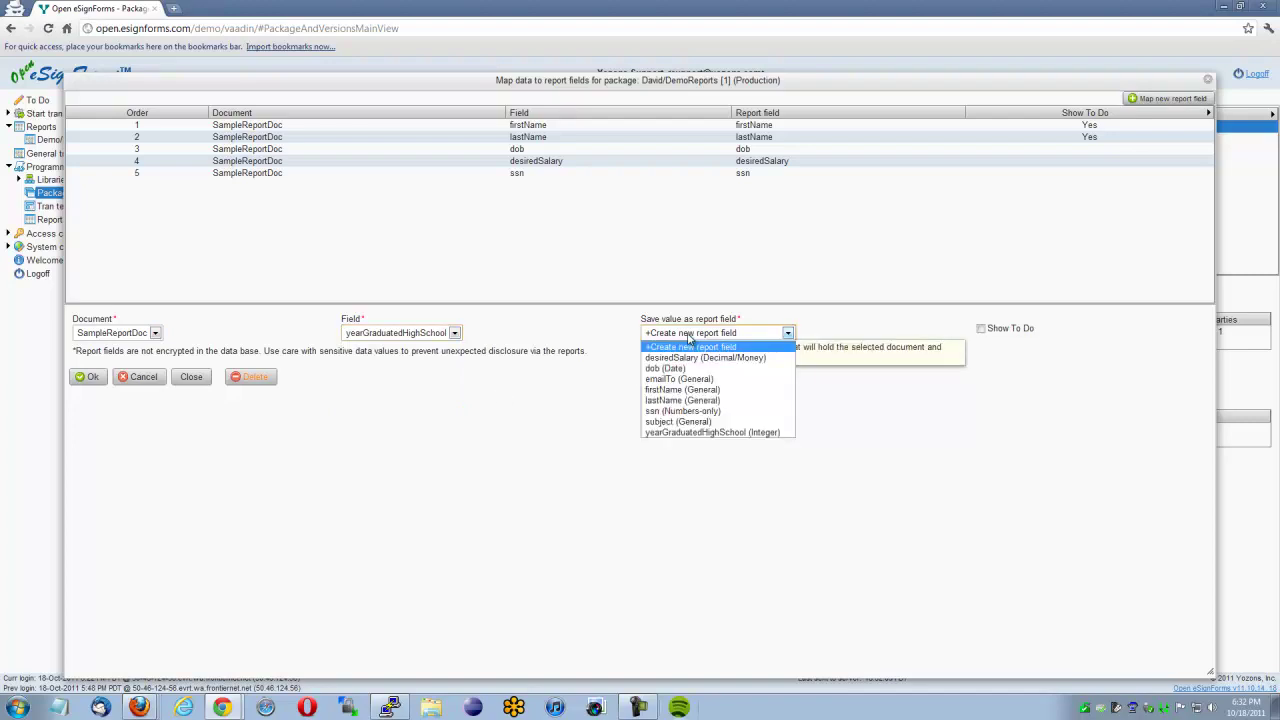
left_click(696, 433)
left_click(89, 378)
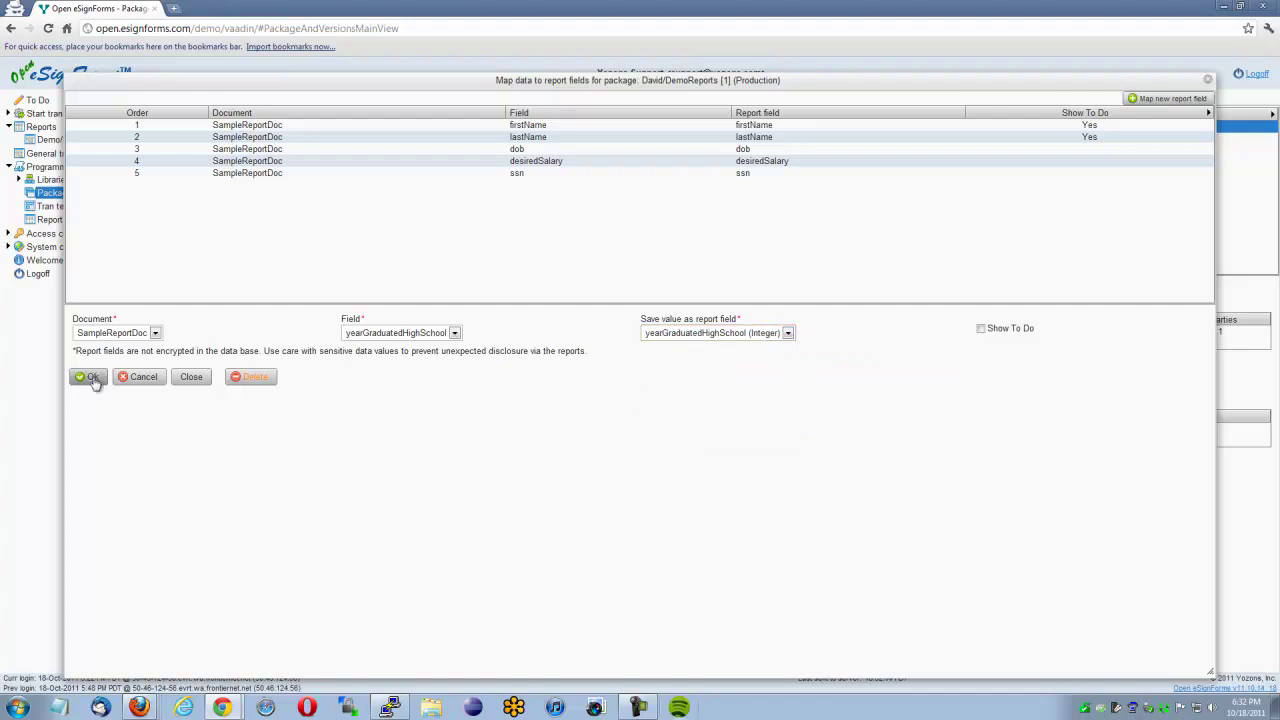
left_click(191, 377)
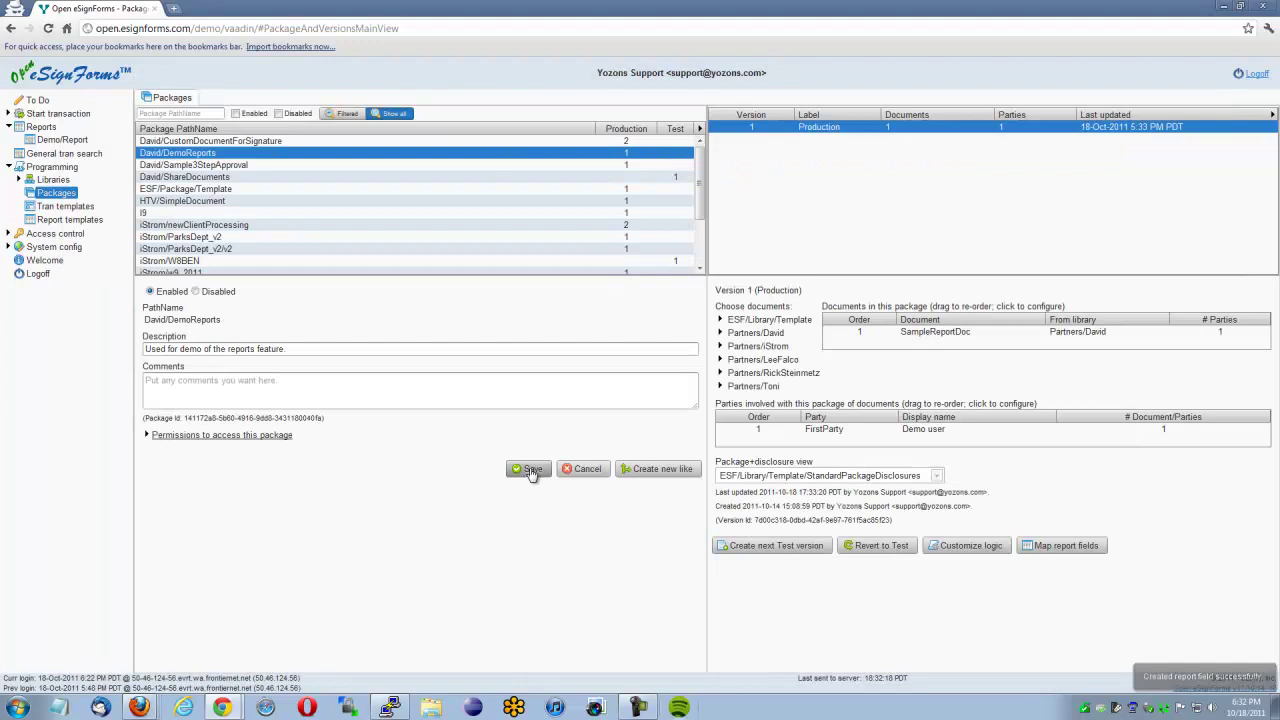
Save the DemoReports package, confirm its six mappings, then open the Demo/Report template
left_click(530, 469)
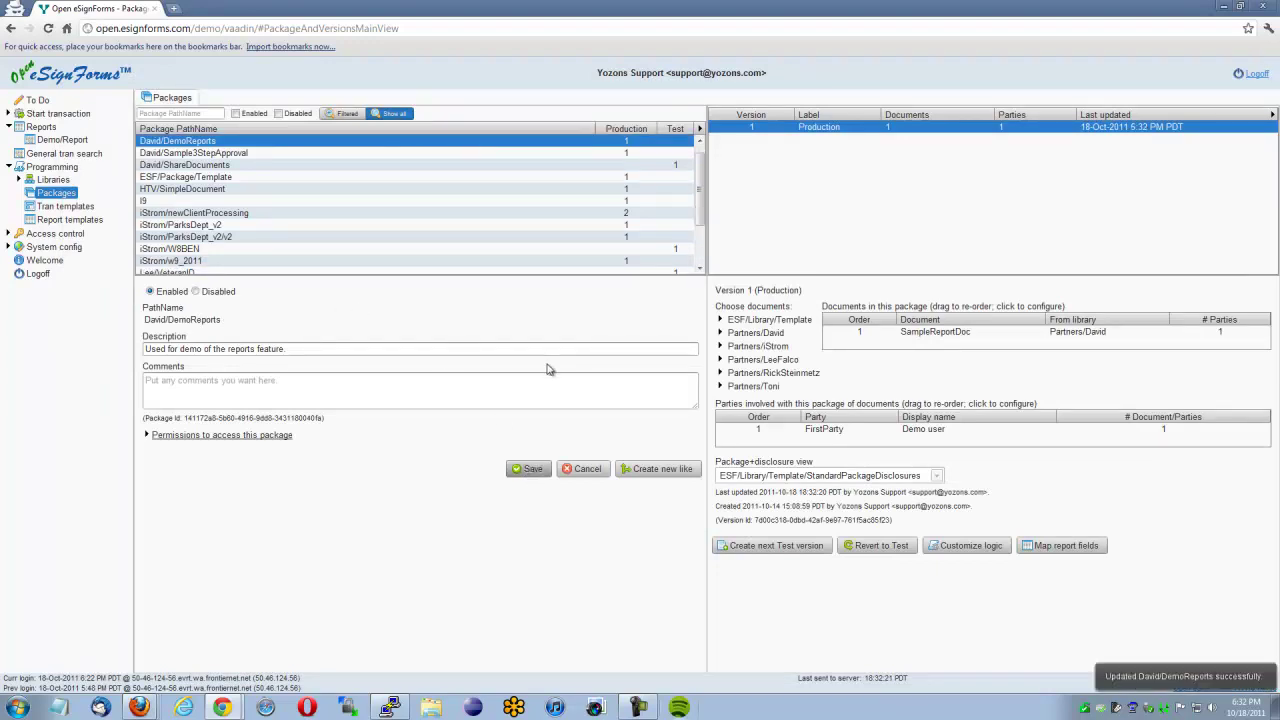
left_click(1062, 556)
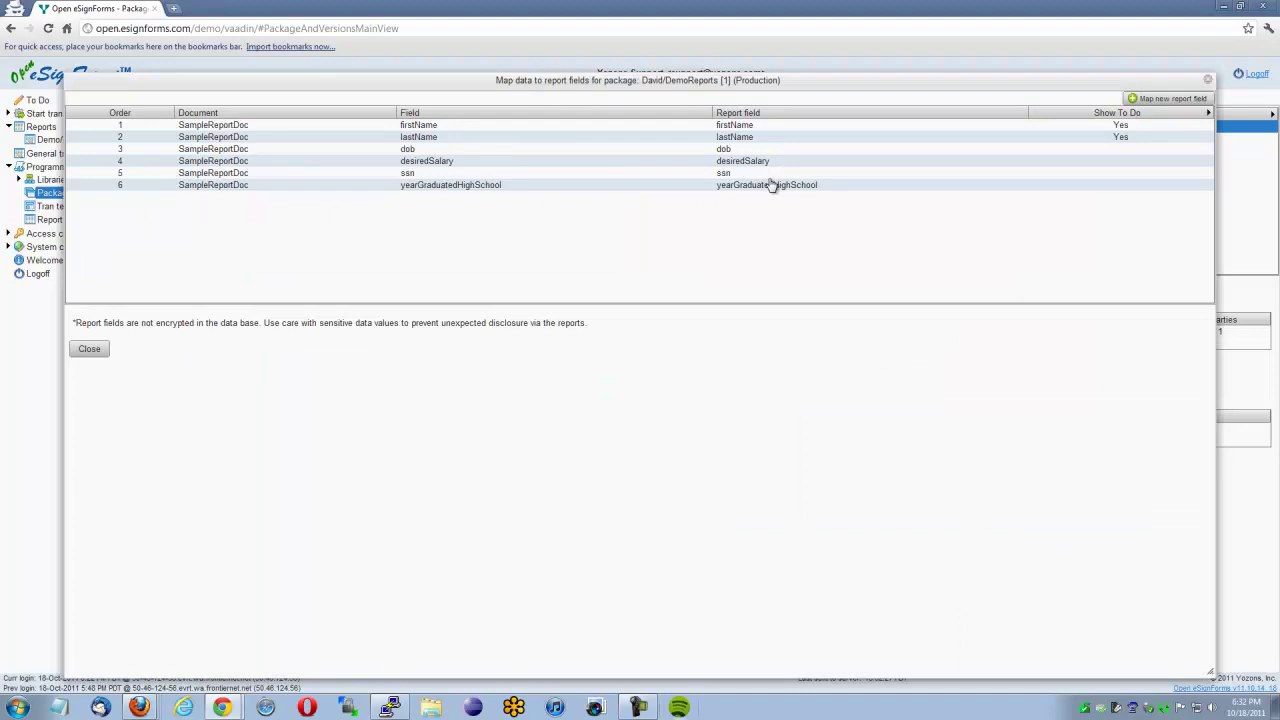
left_click(1208, 80)
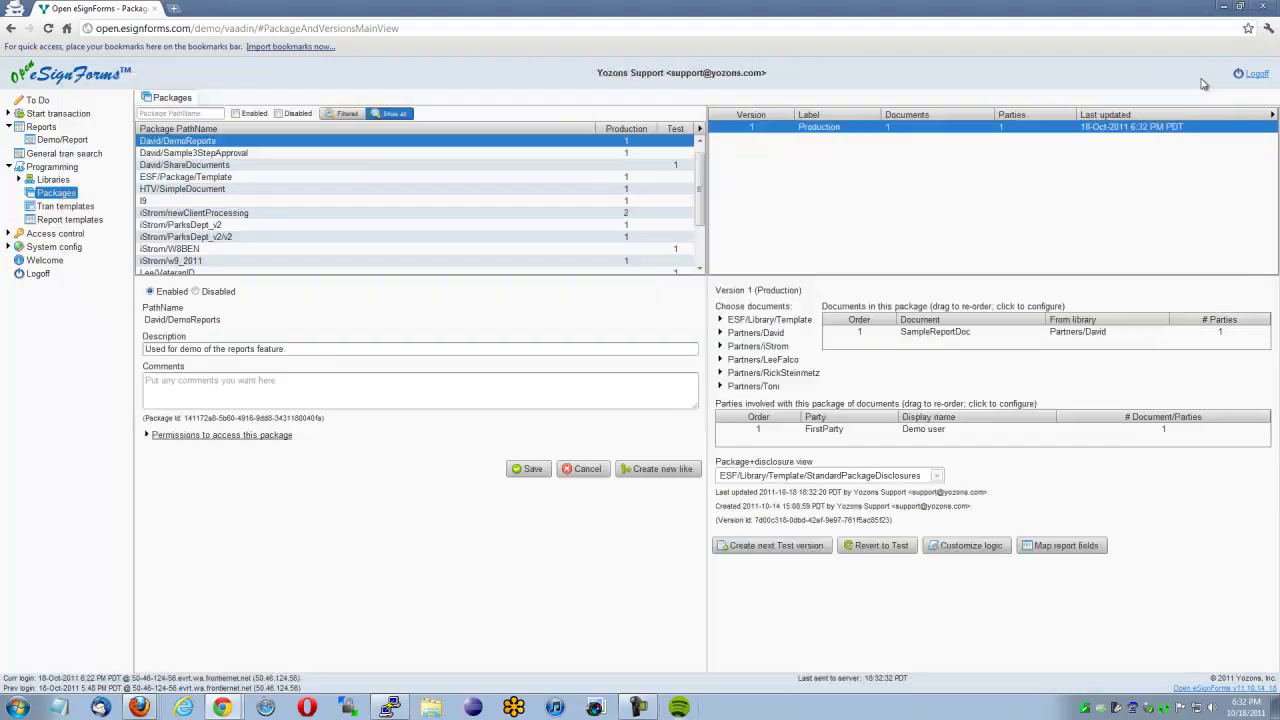
left_click(68, 220)
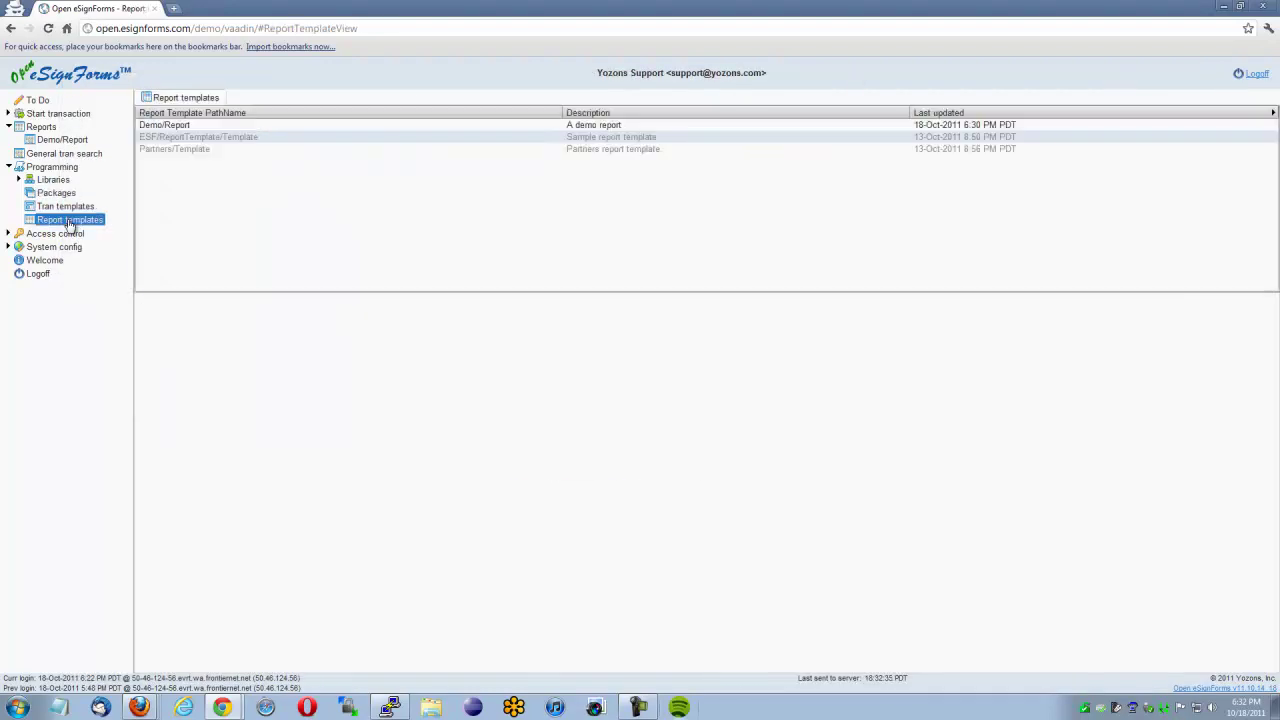
left_click(229, 127)
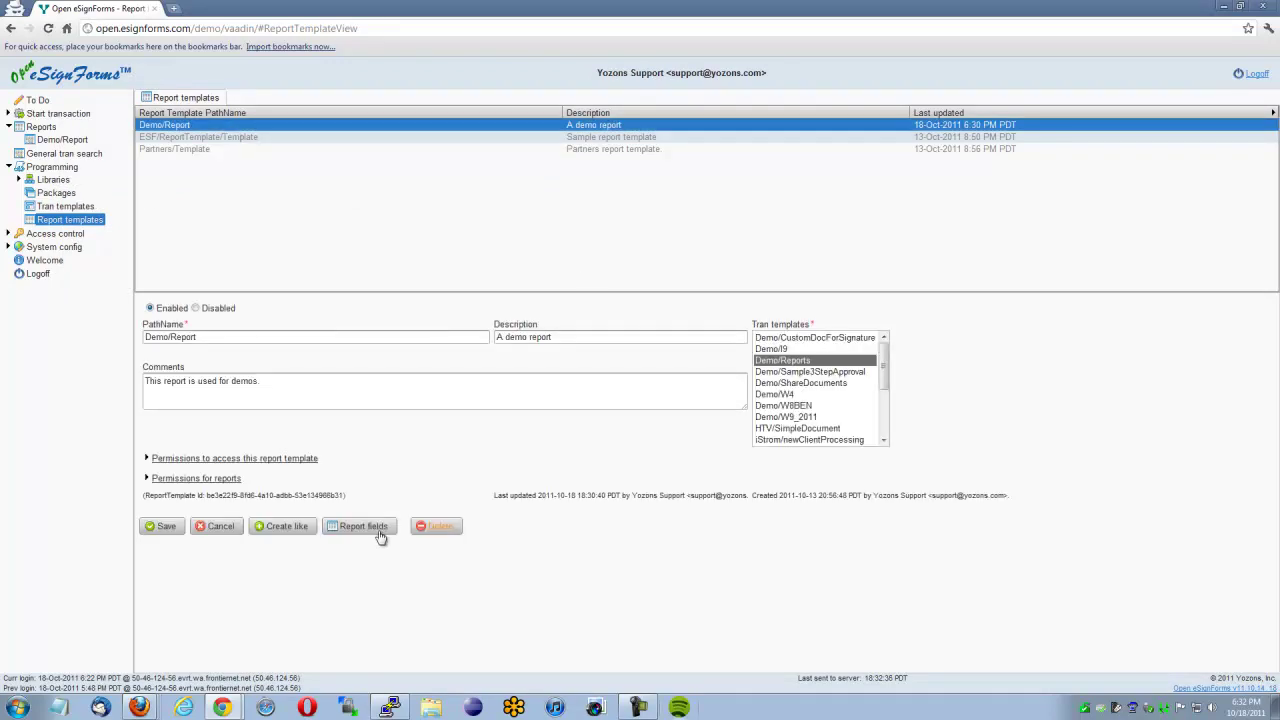
Add a report field for yearGraduatedHighSchool with header 'Grad' and 123456789 integer format
left_click(377, 532)
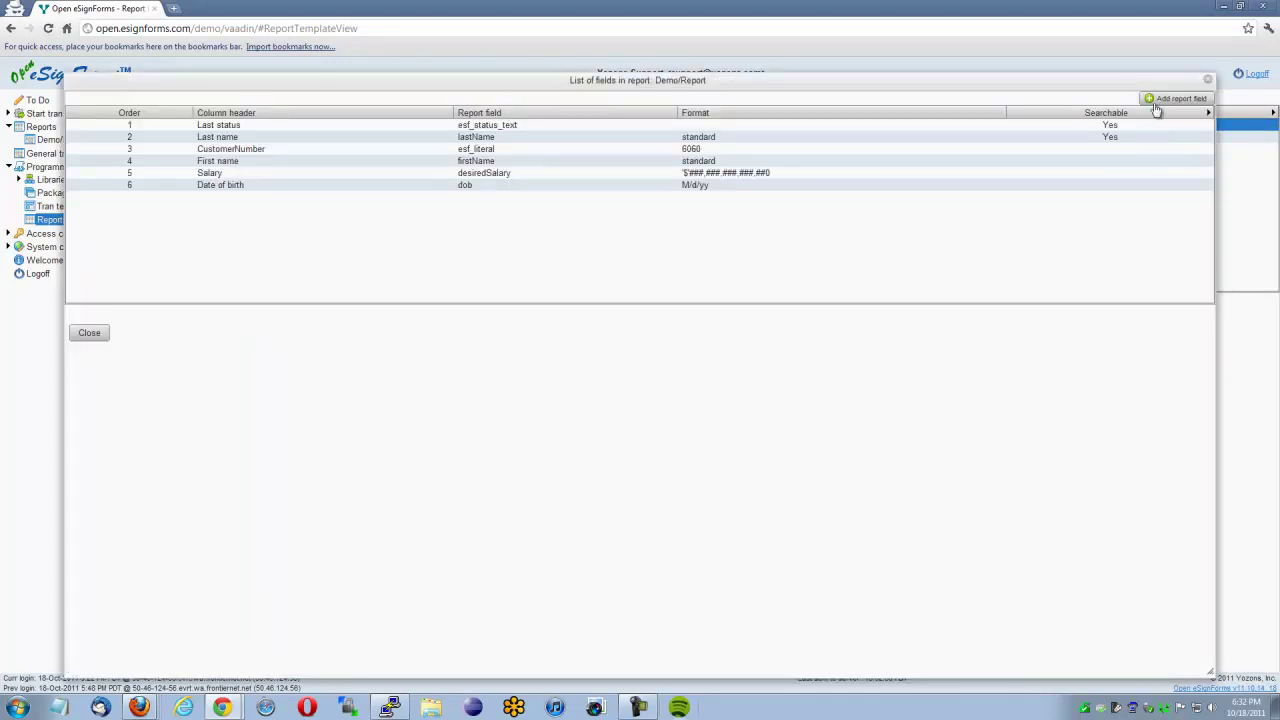
left_click(1158, 100)
left_click(242, 333)
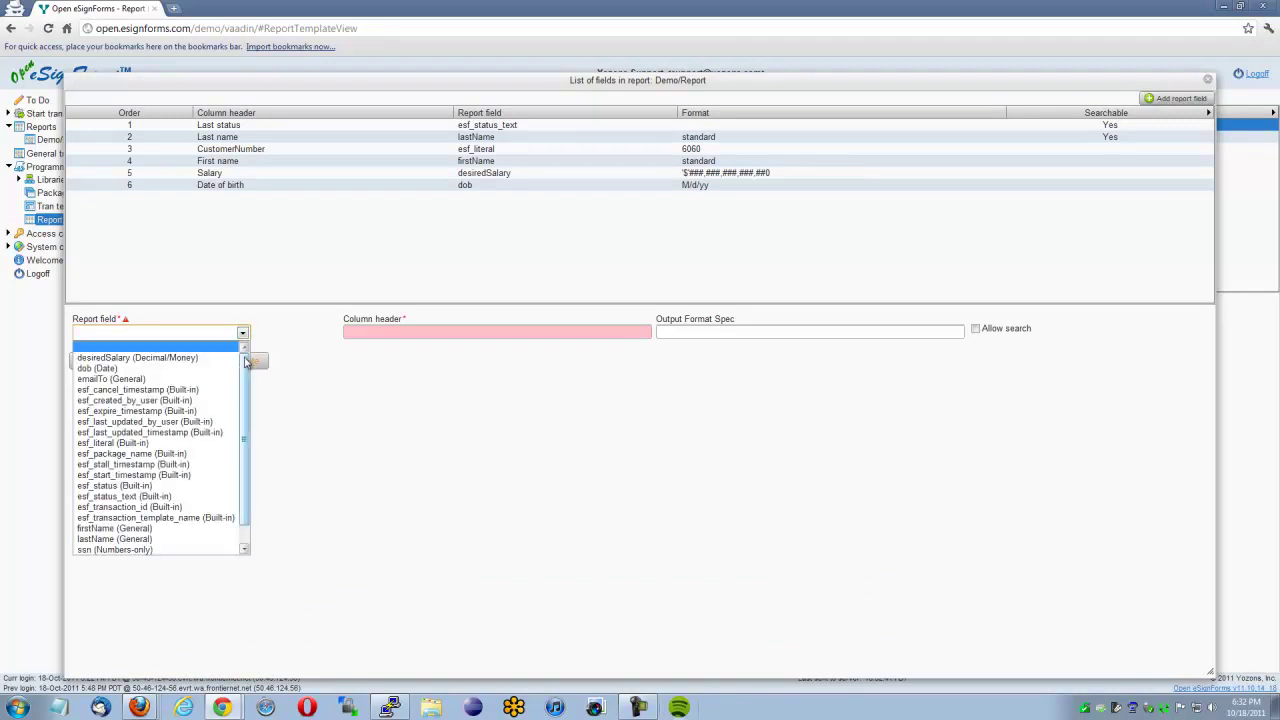
scroll(250, 370, "down", 1)
left_click(163, 550)
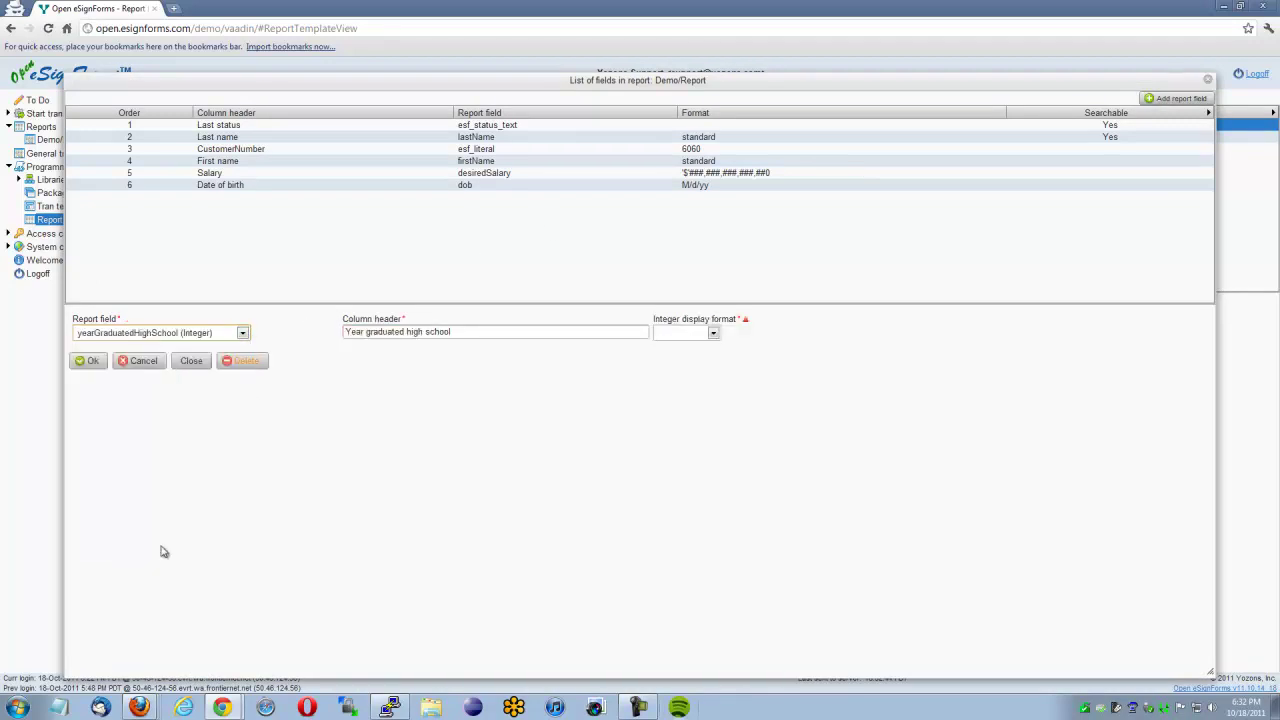
left_click_drag(478, 332, 304, 342)
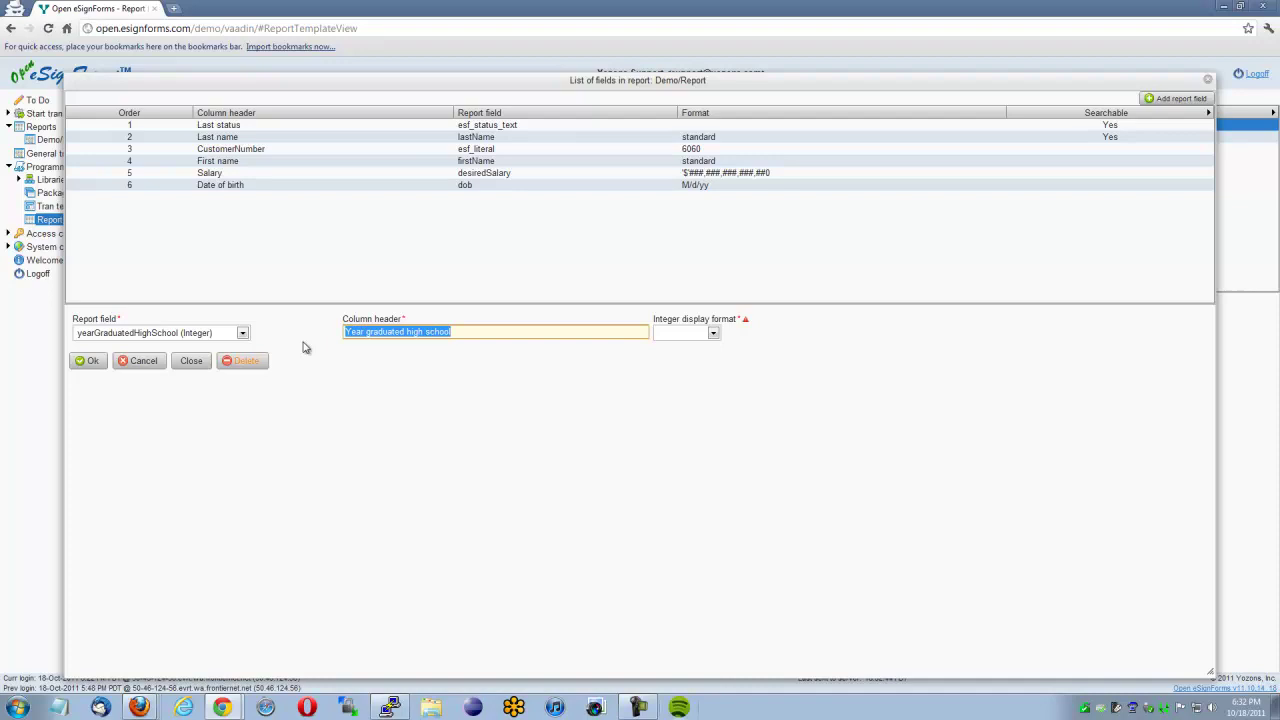
type("Grad")
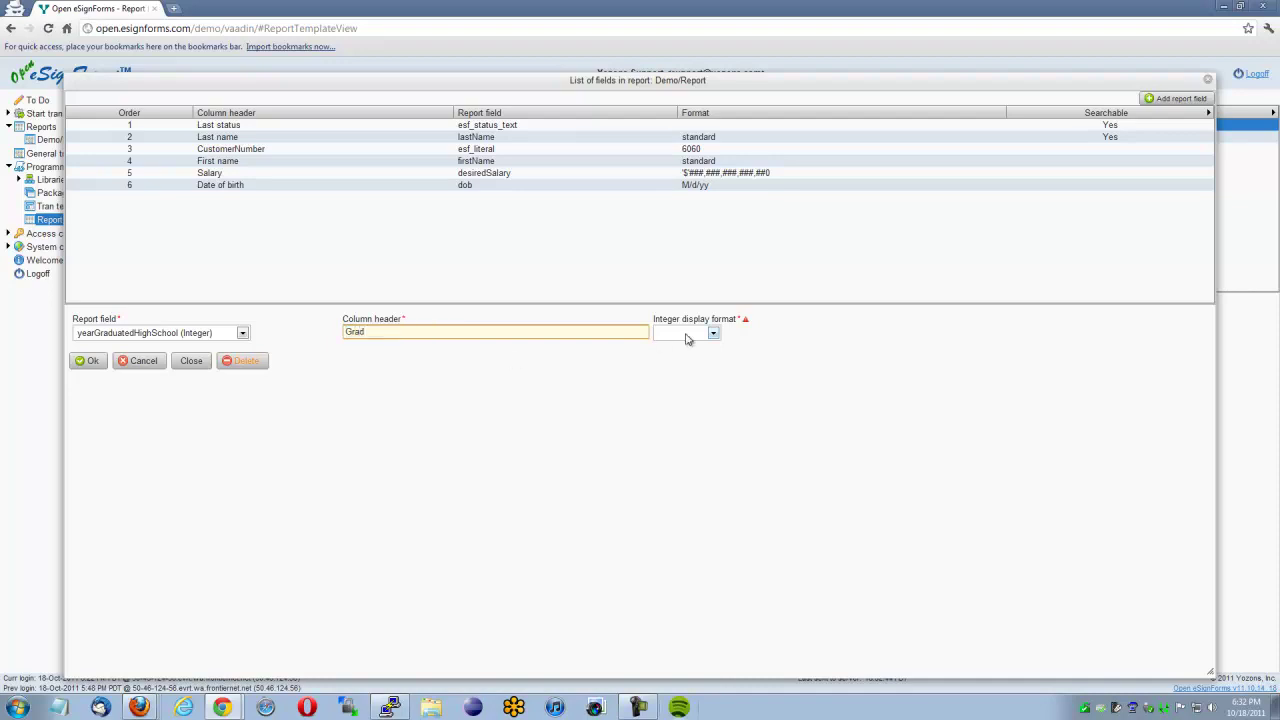
left_click(690, 334)
left_click(693, 367)
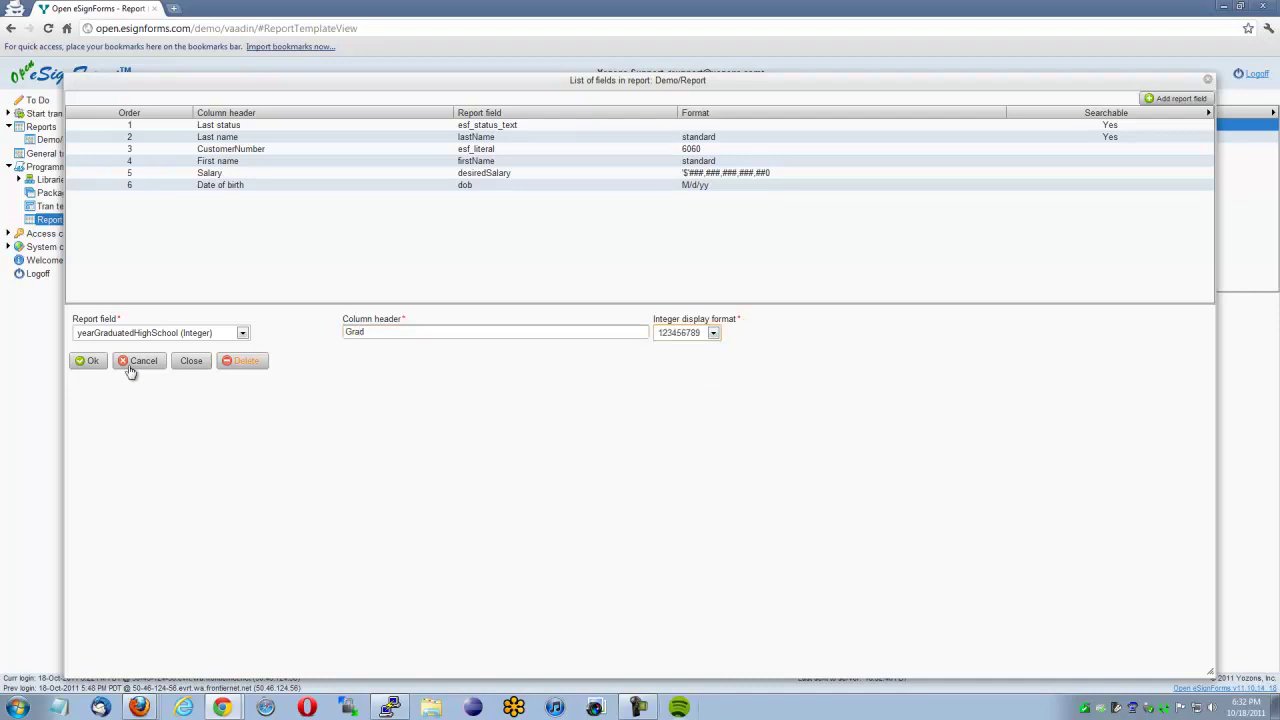
left_click(90, 362)
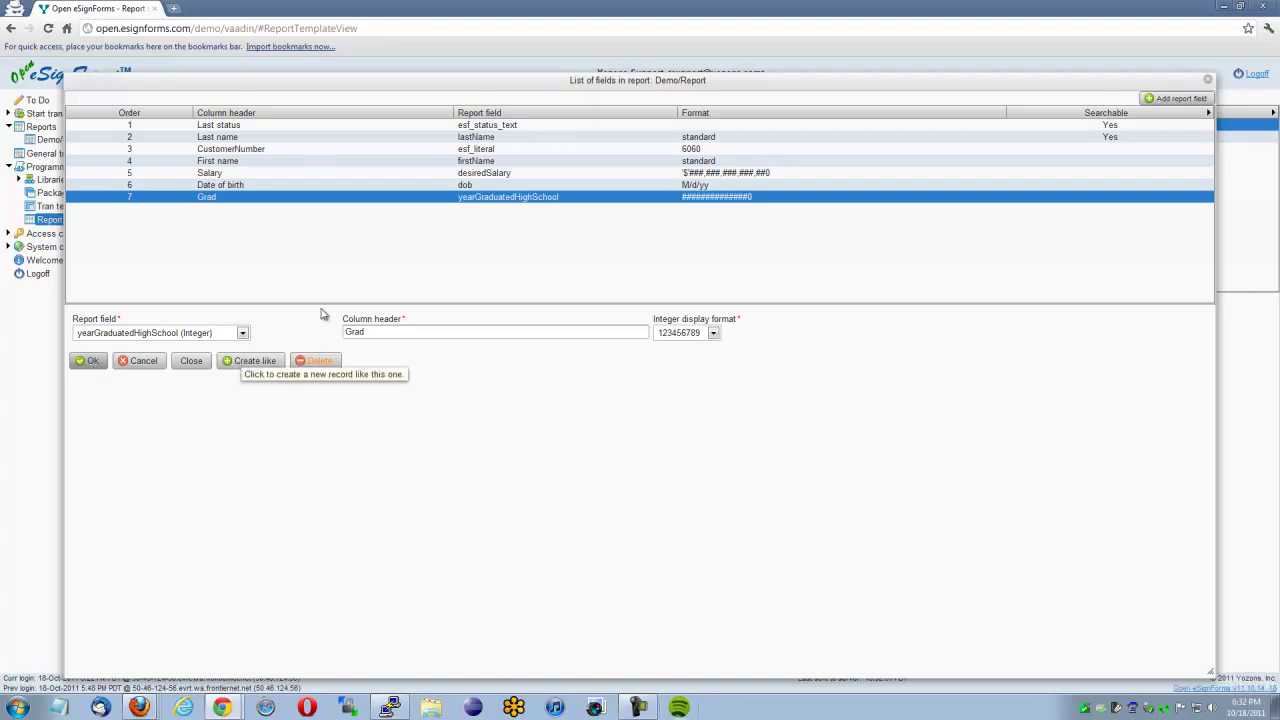
Delete the CustomerNumber field and close the report field list
left_click(467, 152)
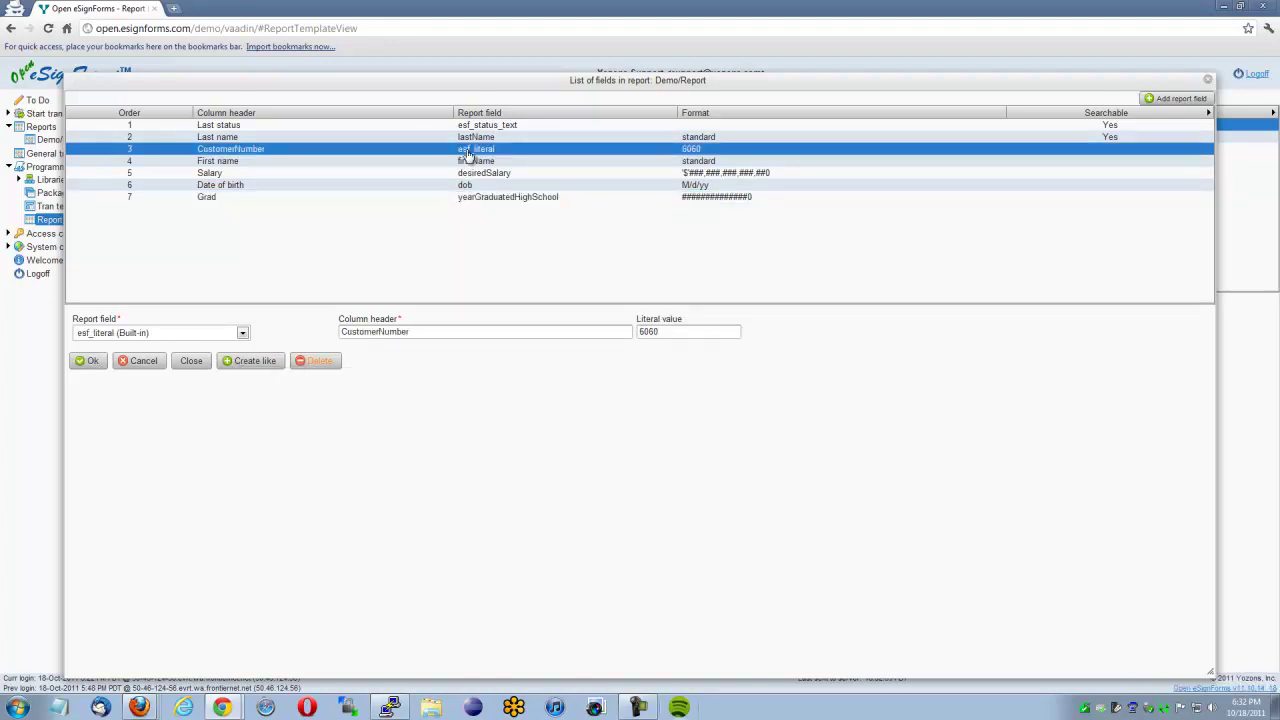
left_click(331, 365)
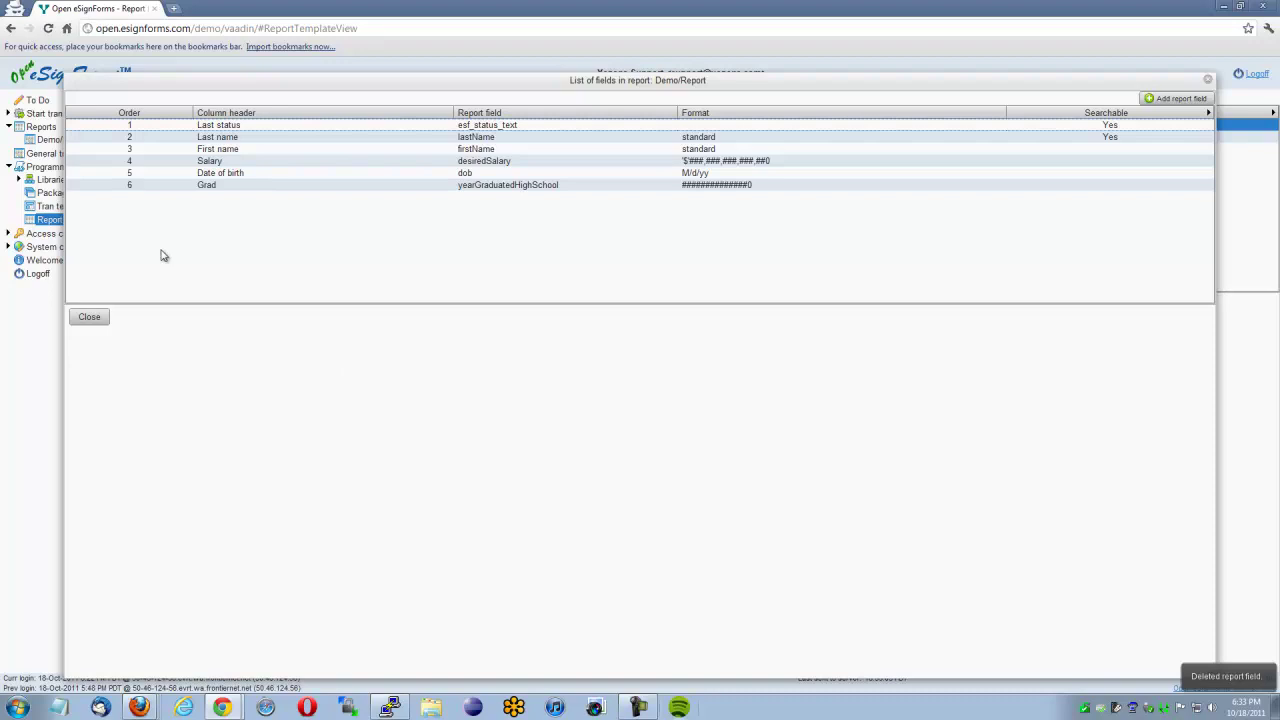
left_click(89, 317)
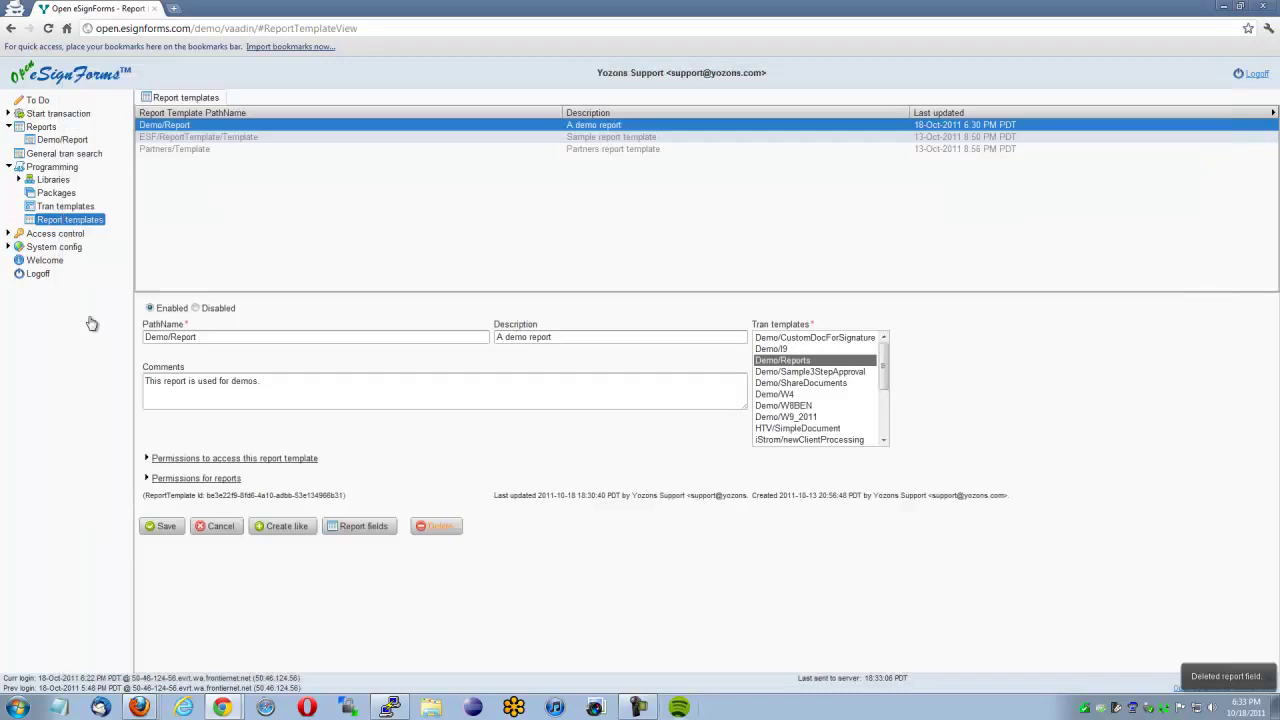
Save the template and rerun Demo/Report, which now returns seven transactions with a Grad column
left_click(164, 526)
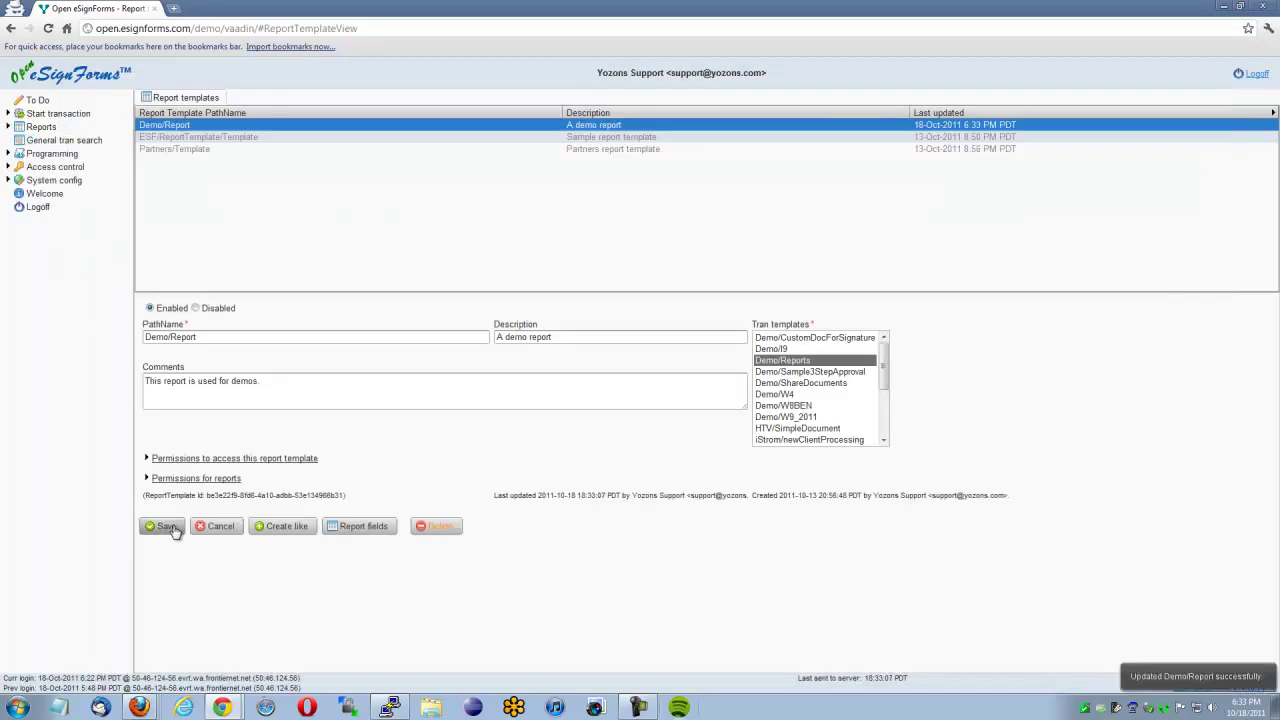
left_click(8, 127)
left_click(46, 140)
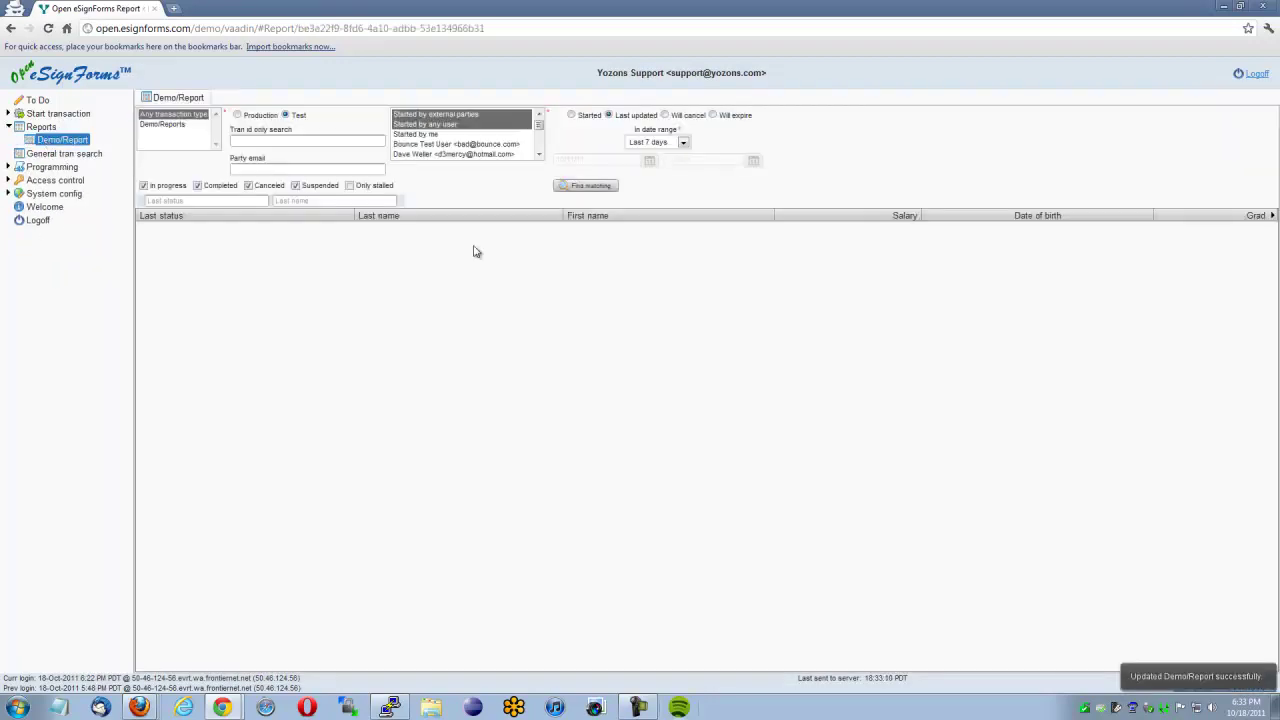
left_click(575, 188)
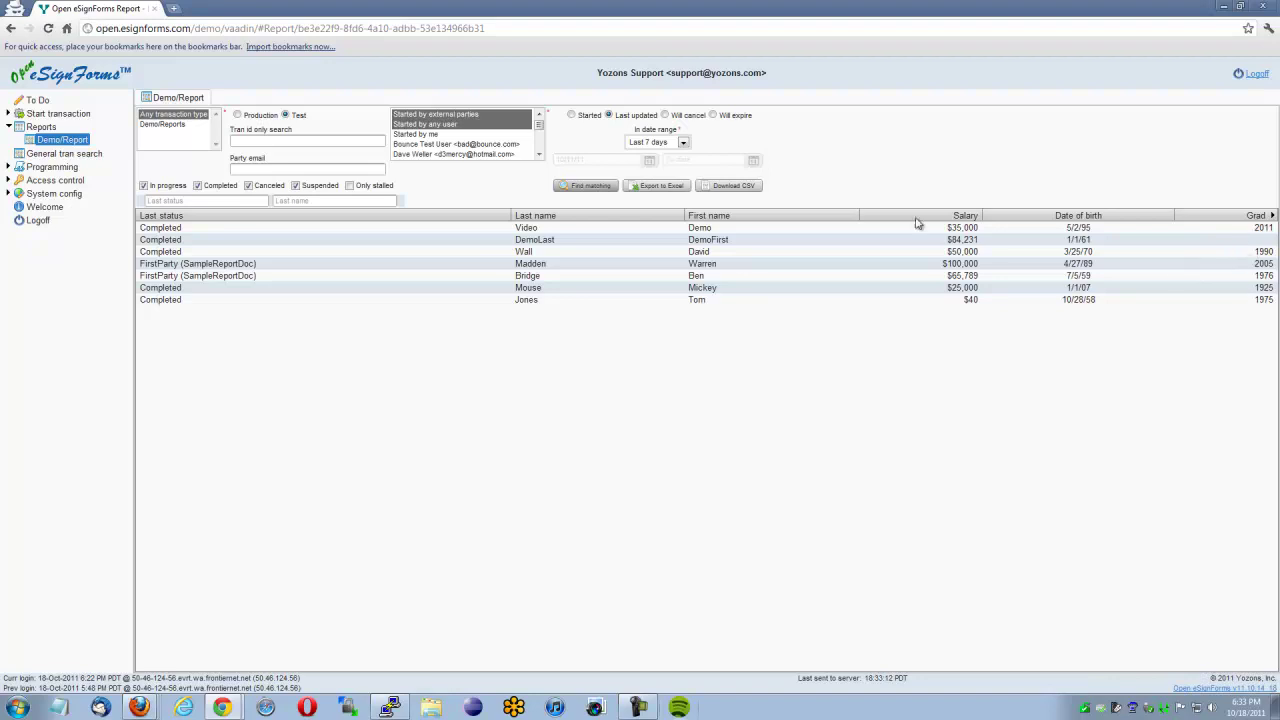
left_click(9, 114)
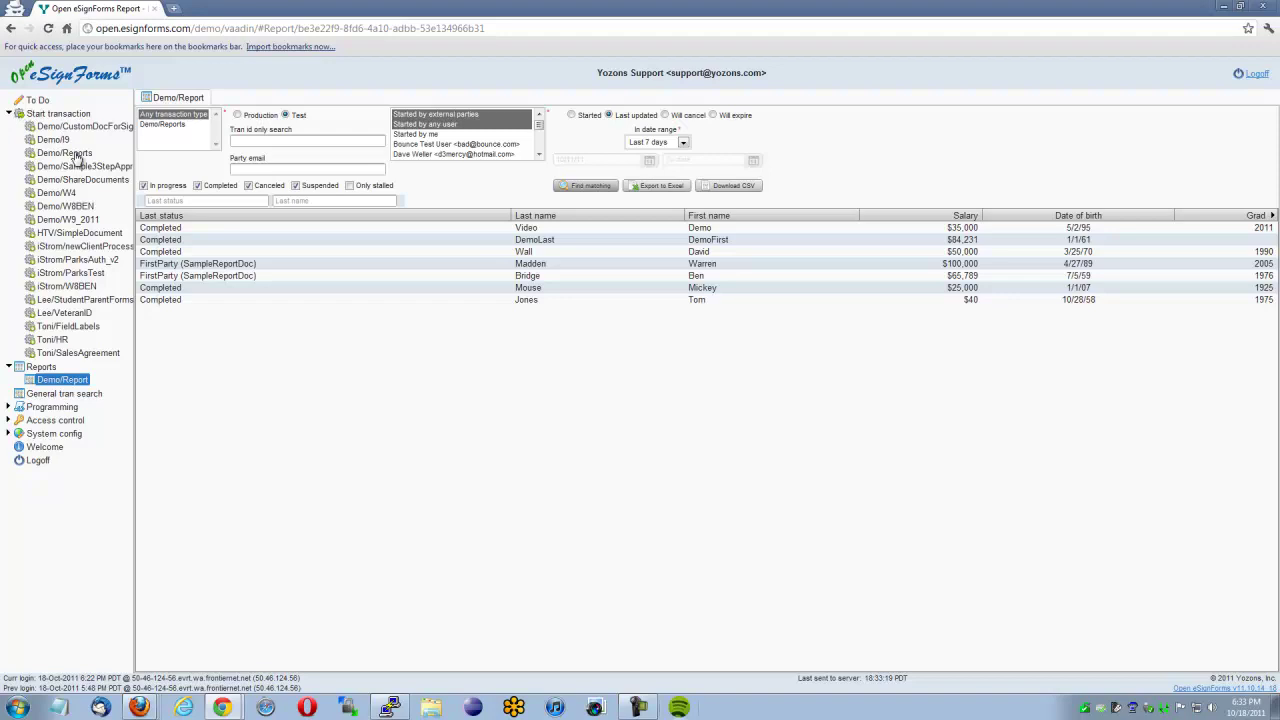
Start a new Demo/Reports test transaction and enter the first and last name
left_click(80, 160)
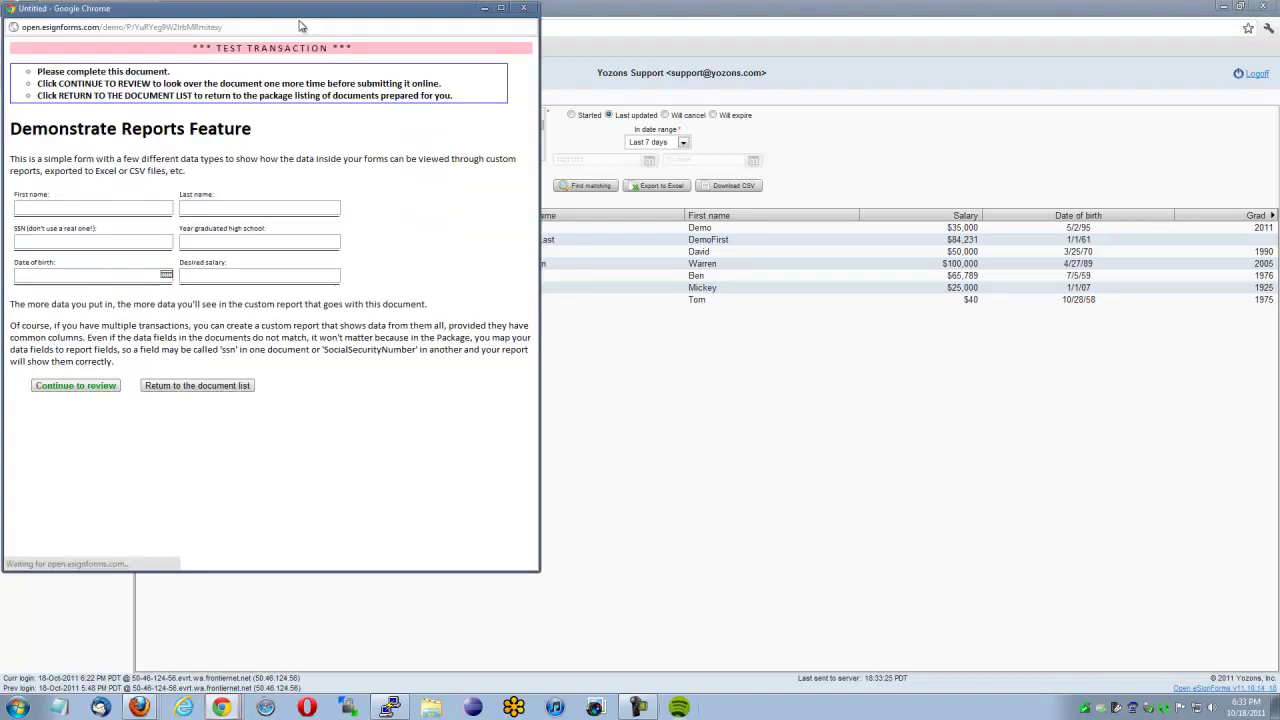
left_click_drag(298, 18, 920, 58)
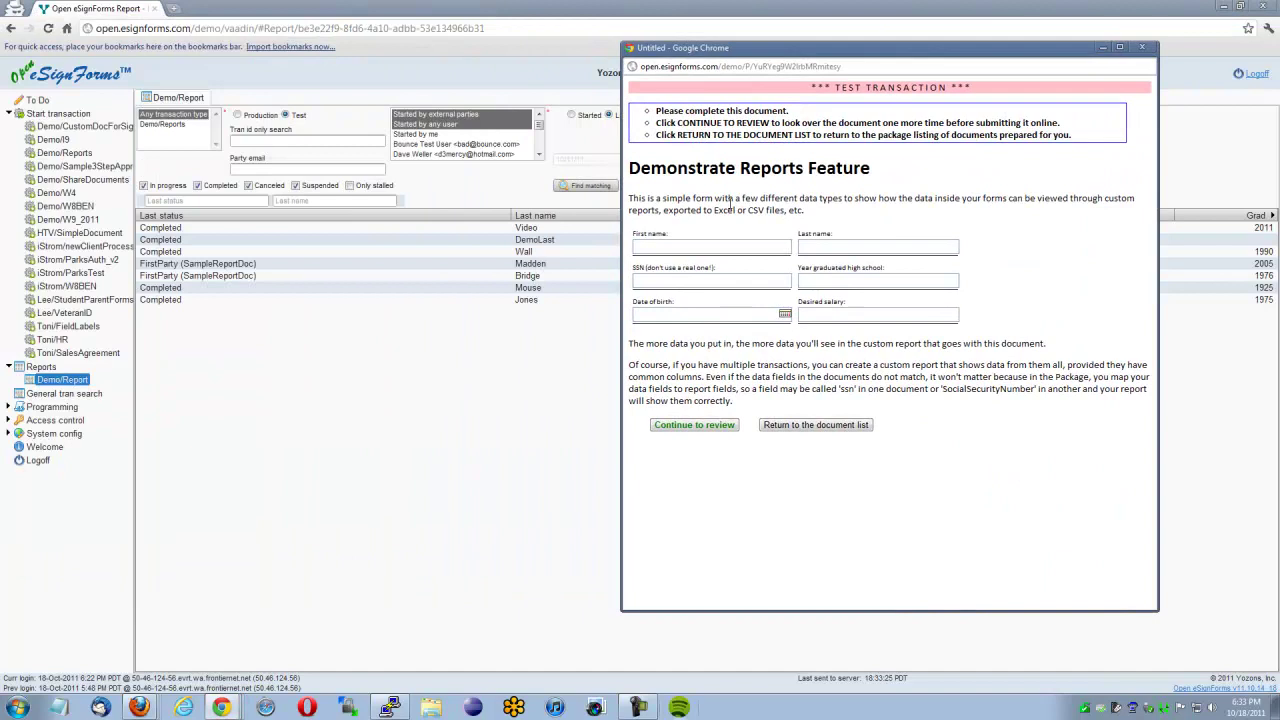
left_click(720, 245)
type("Tuesday")
key("Tab")
type("Mor")
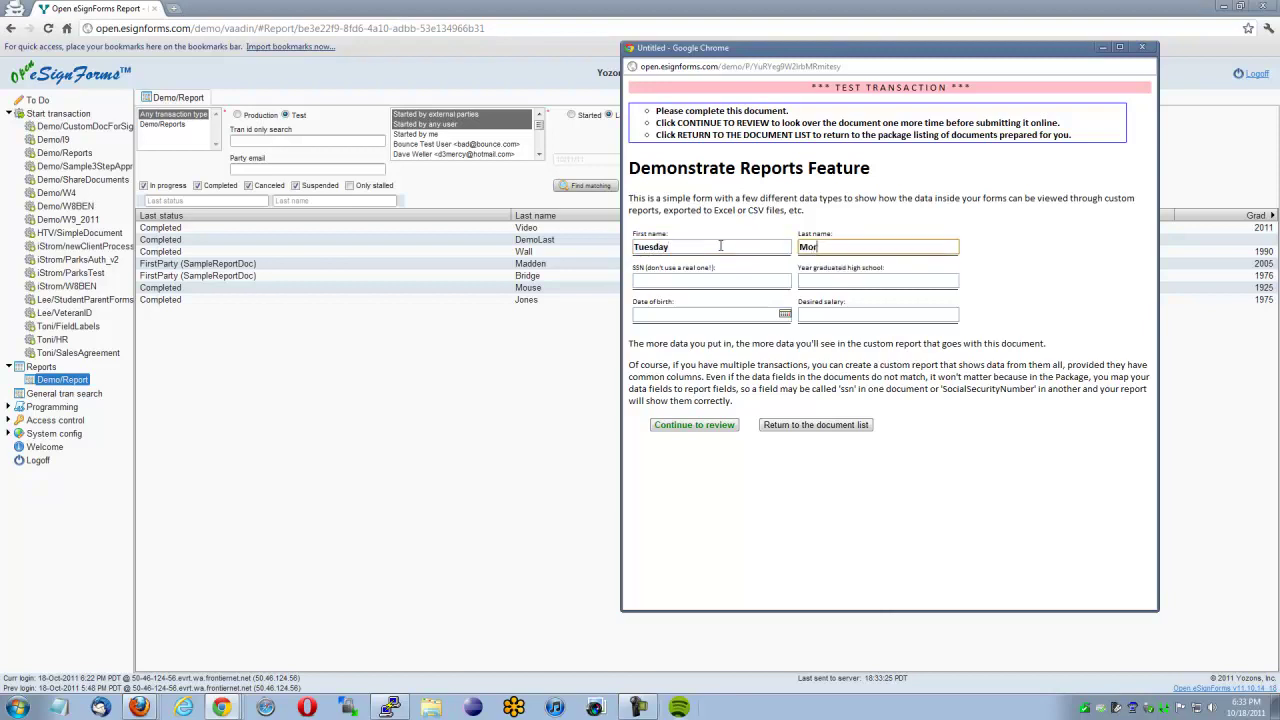
key("Tab")
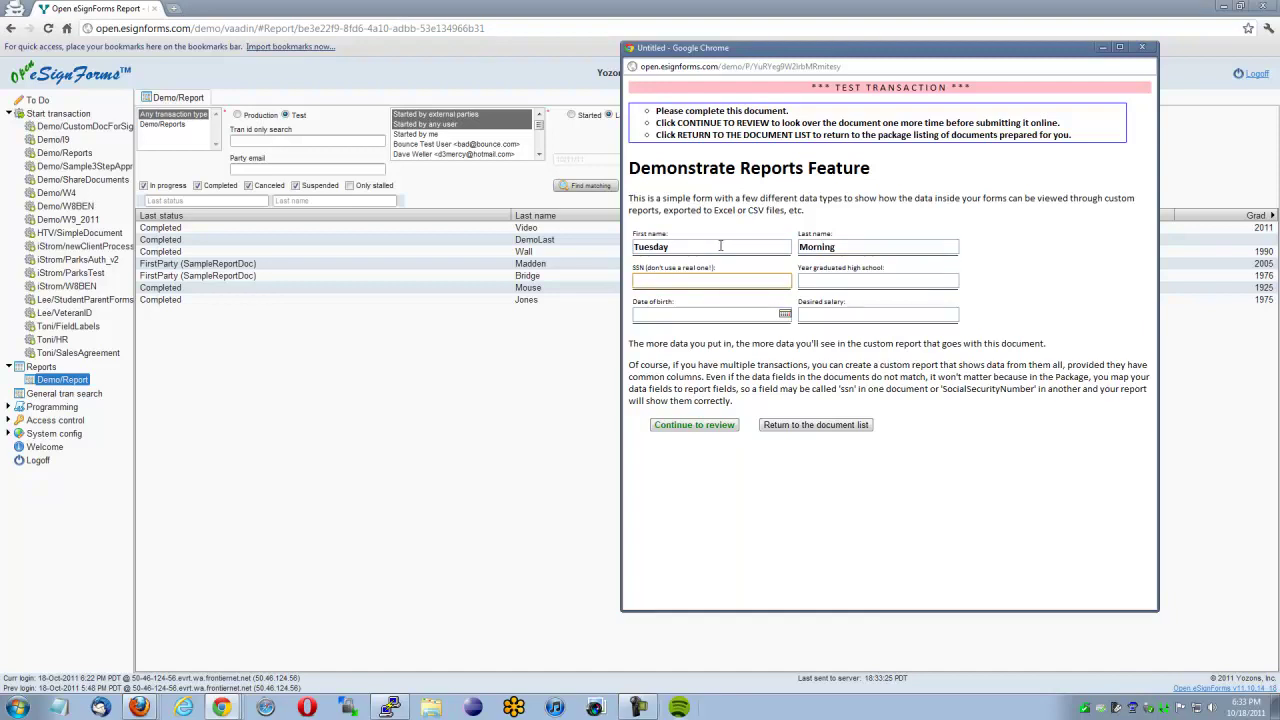
Fill in the SSN, graduation year 2011, birth date 4/5/1995 and salary 35000
type("55443333")
key("Tab")
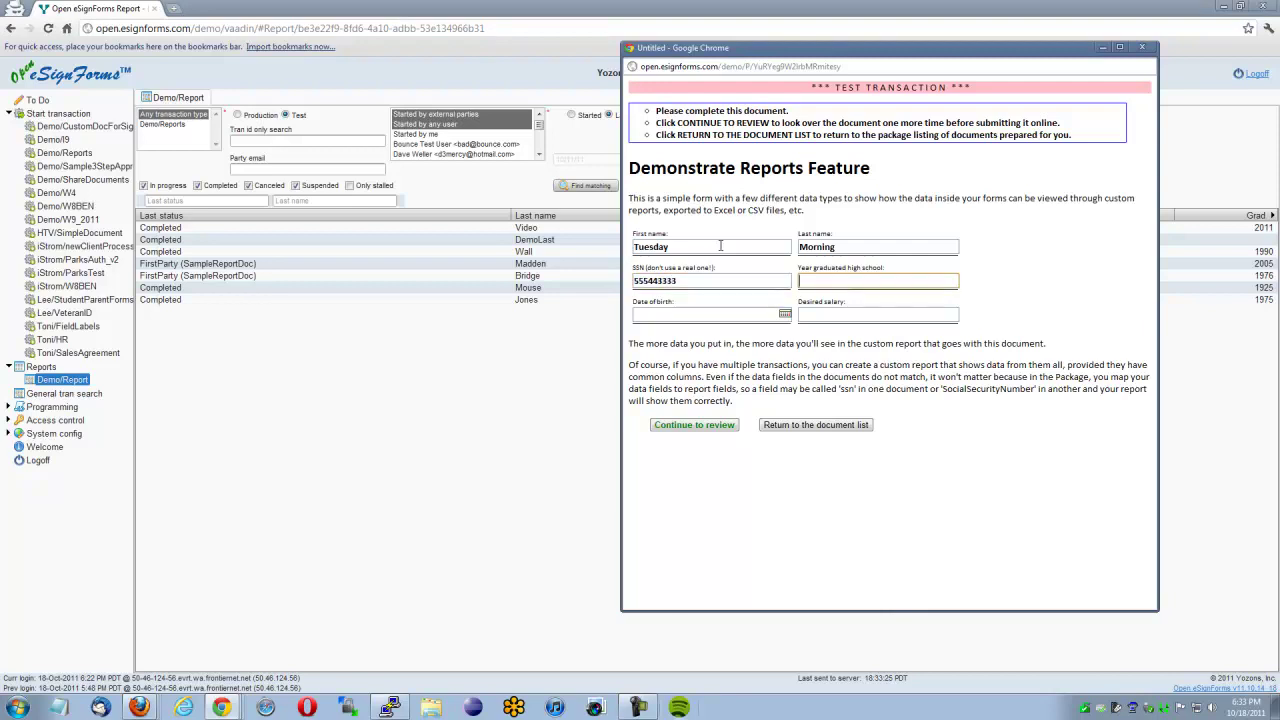
type("2011")
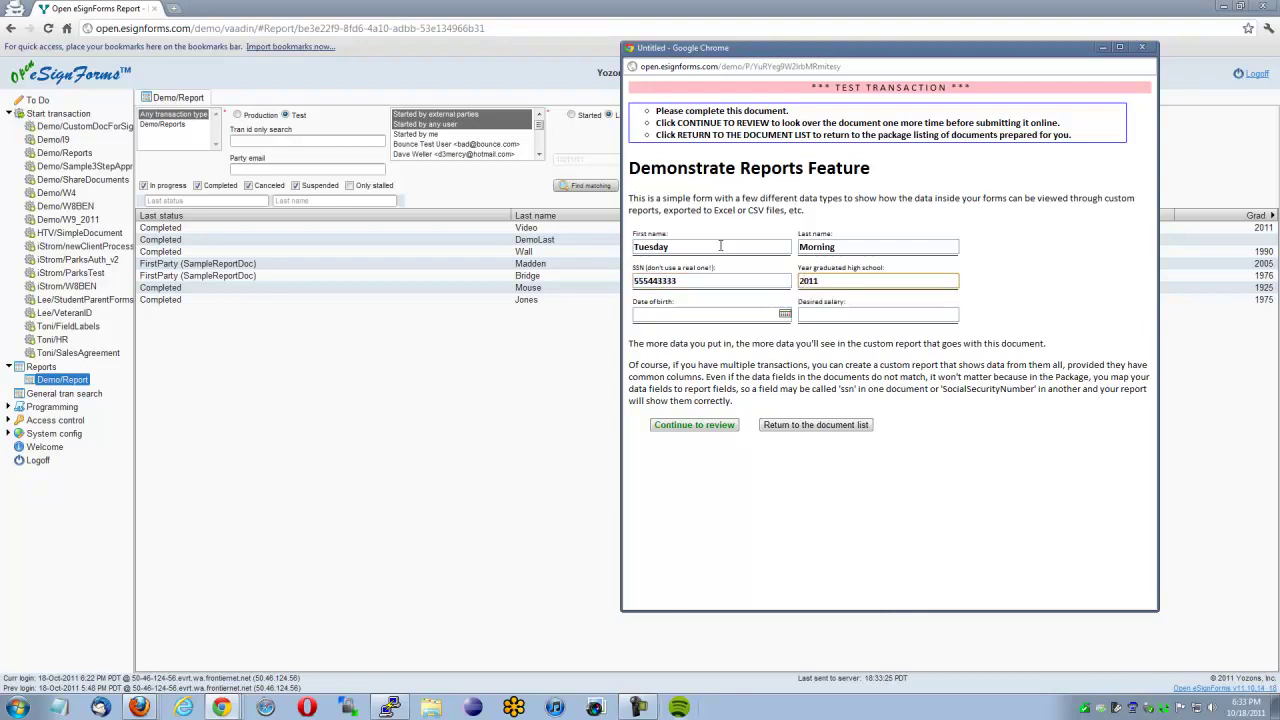
key("Tab")
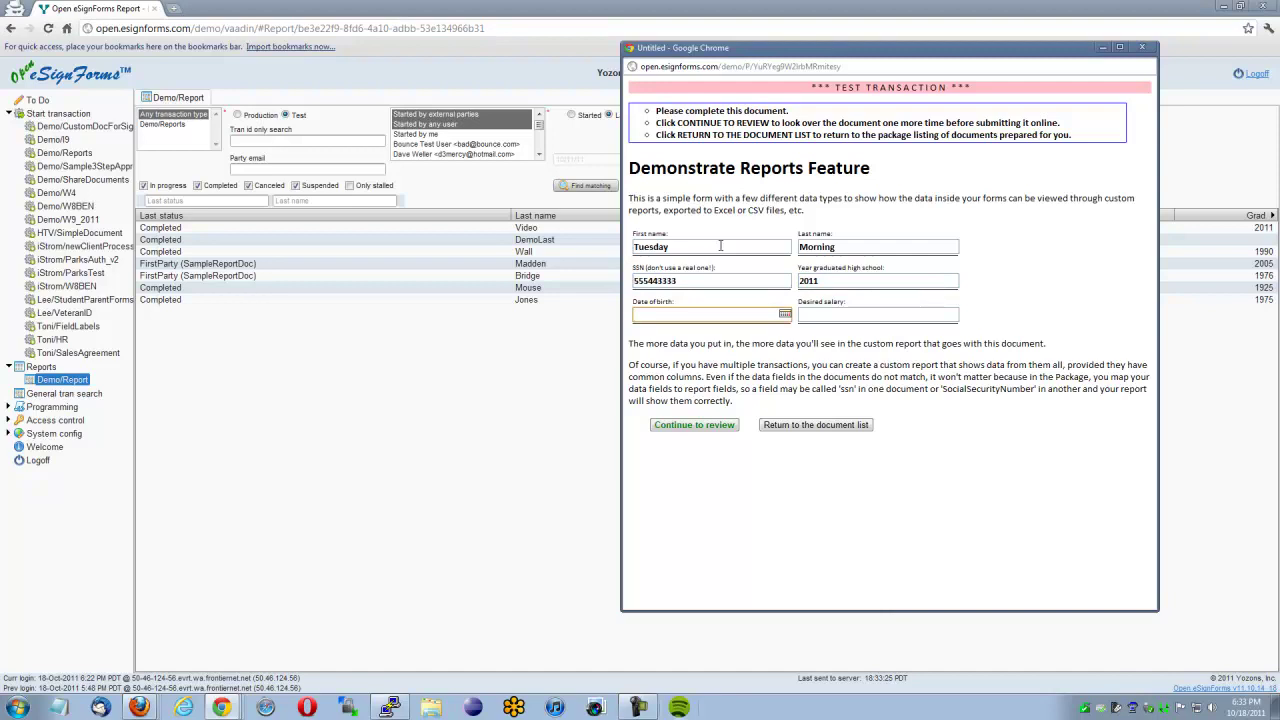
type("4/5/1995")
key("Tab")
type("35000")
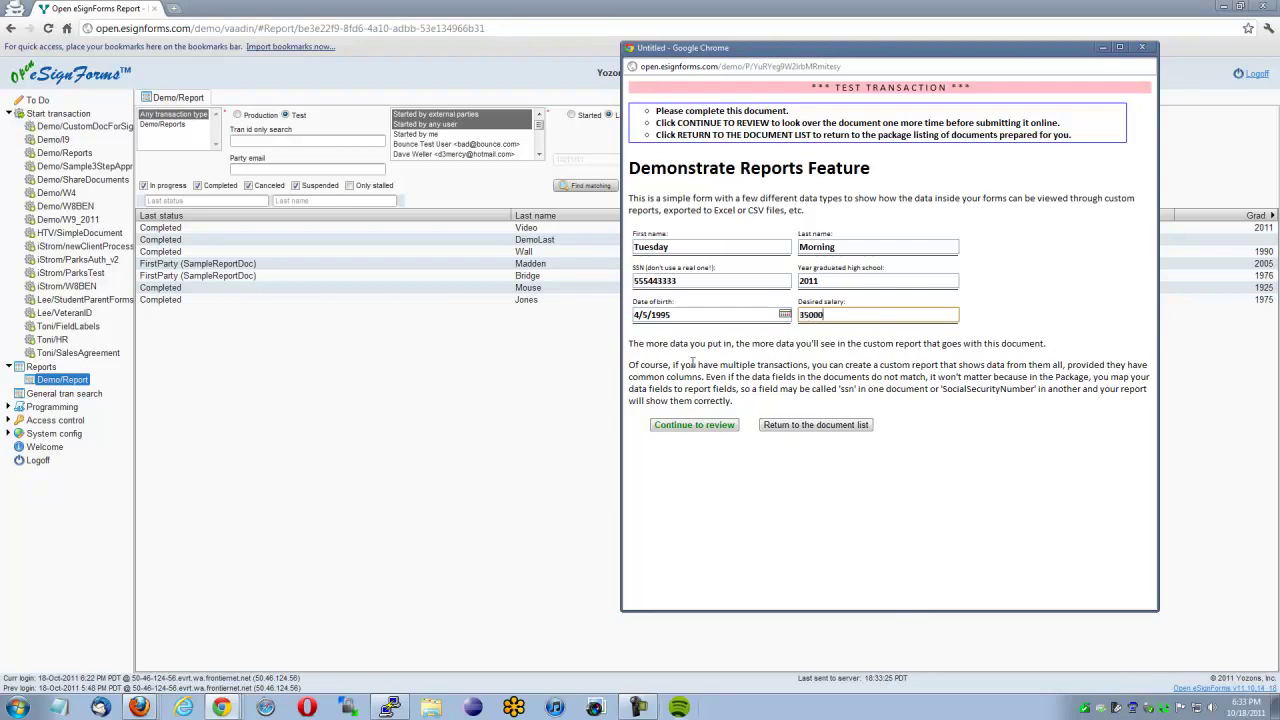
Send the form to review, then refresh Demo/Report and inspect the new in-progress transaction's details
left_click(679, 427)
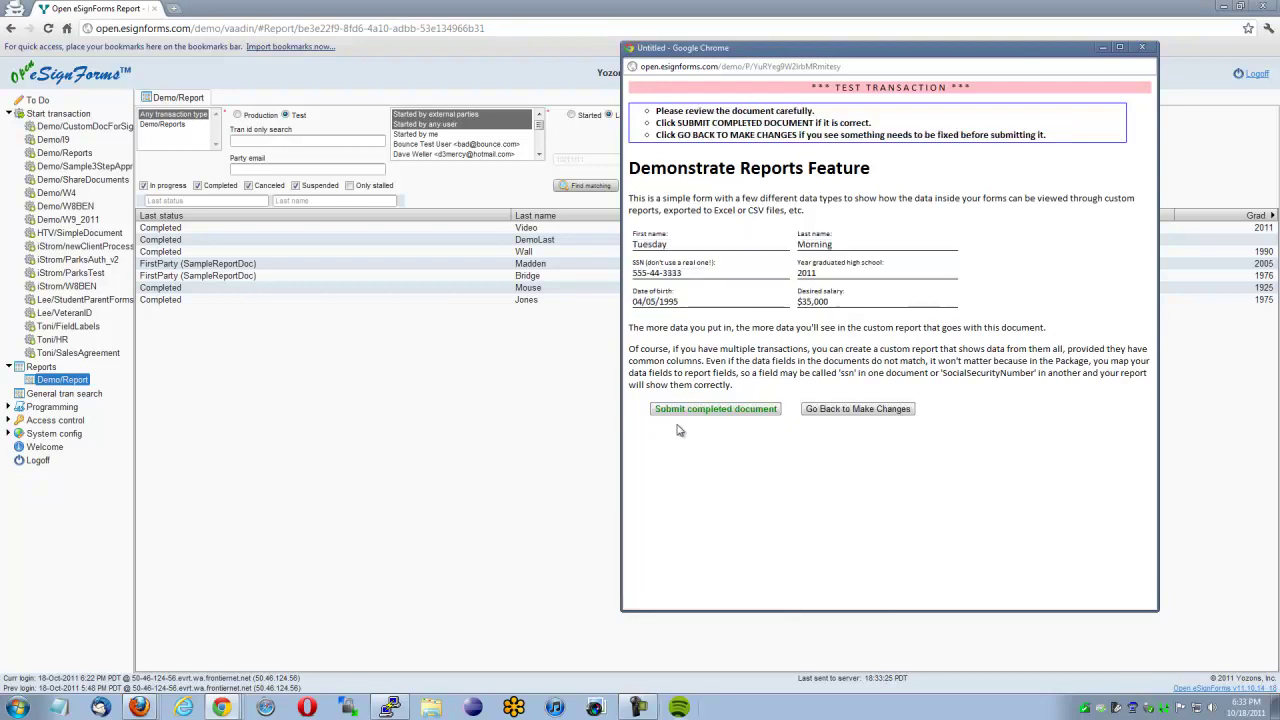
left_click(525, 404)
left_click(576, 188)
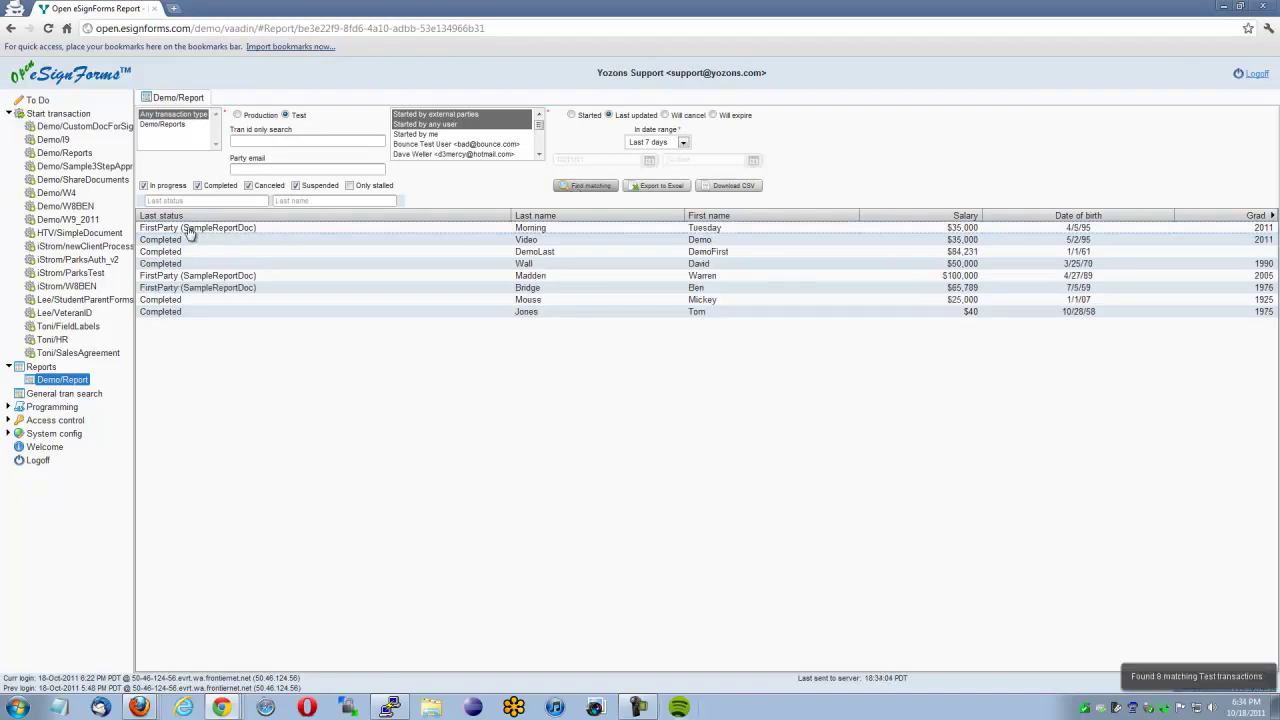
double_click(188, 228)
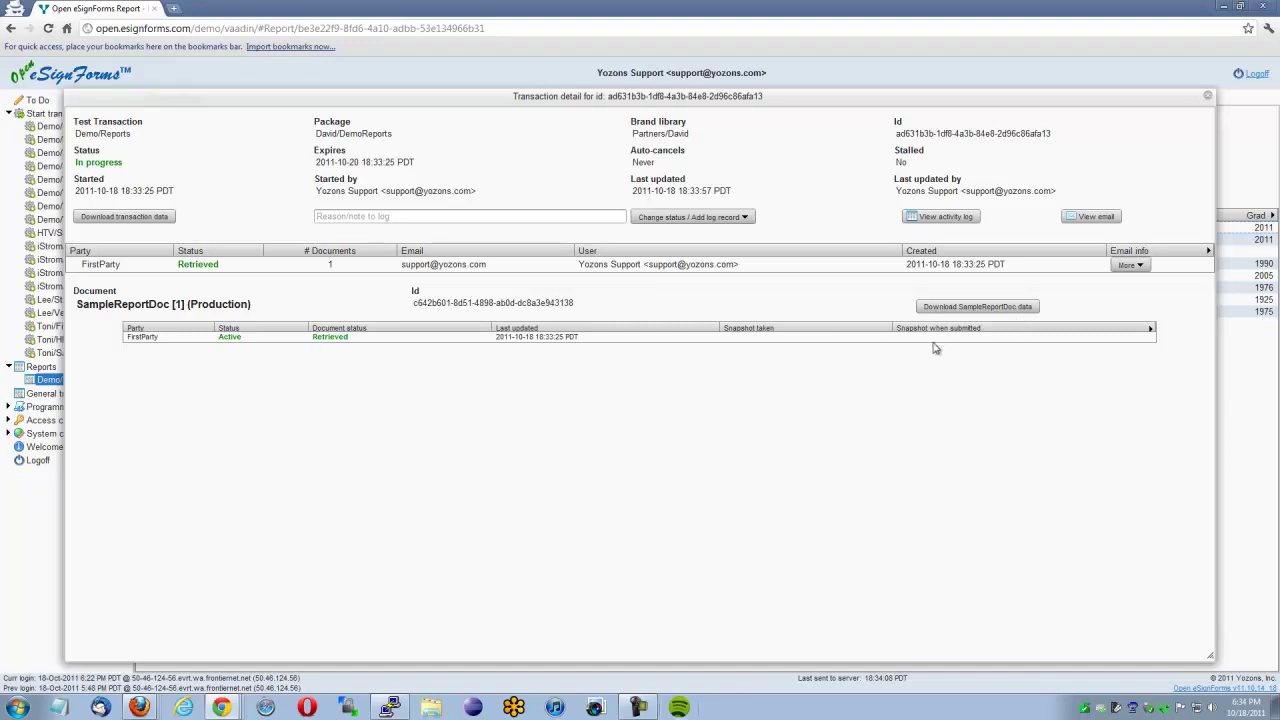
left_click(1207, 96)
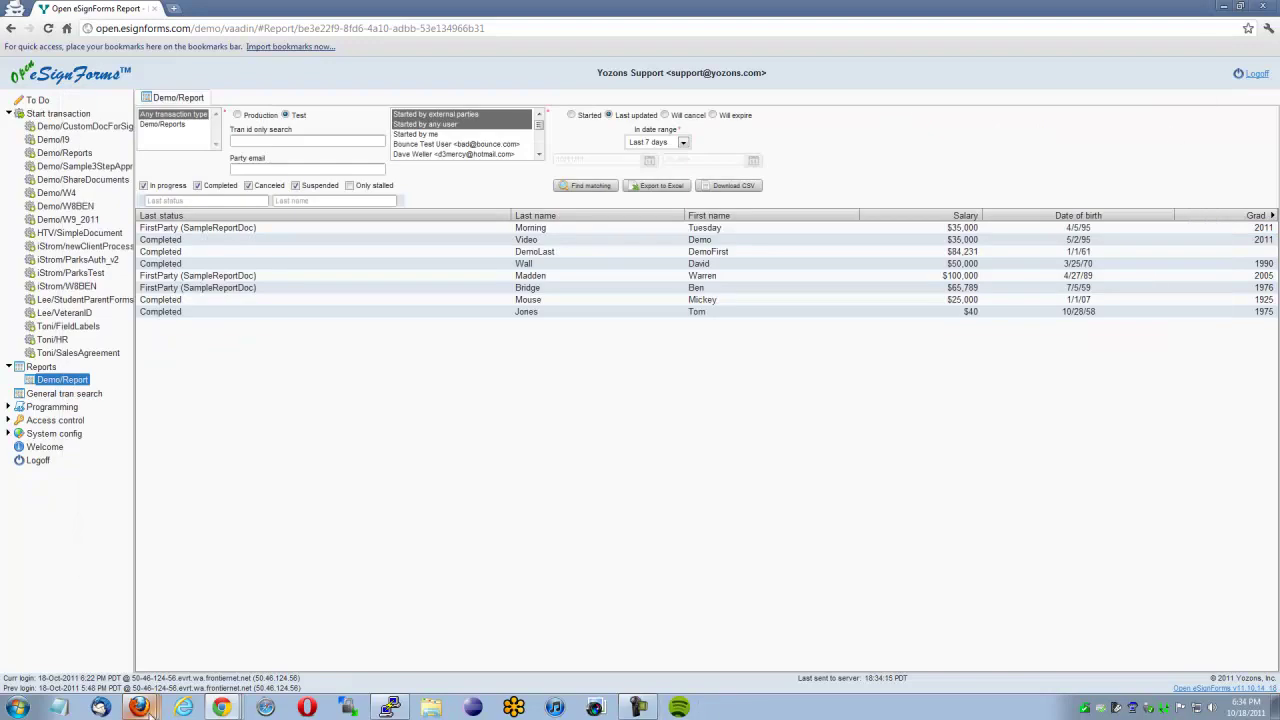
Submit the completed test document and close its Reports doc window
left_click(232, 706)
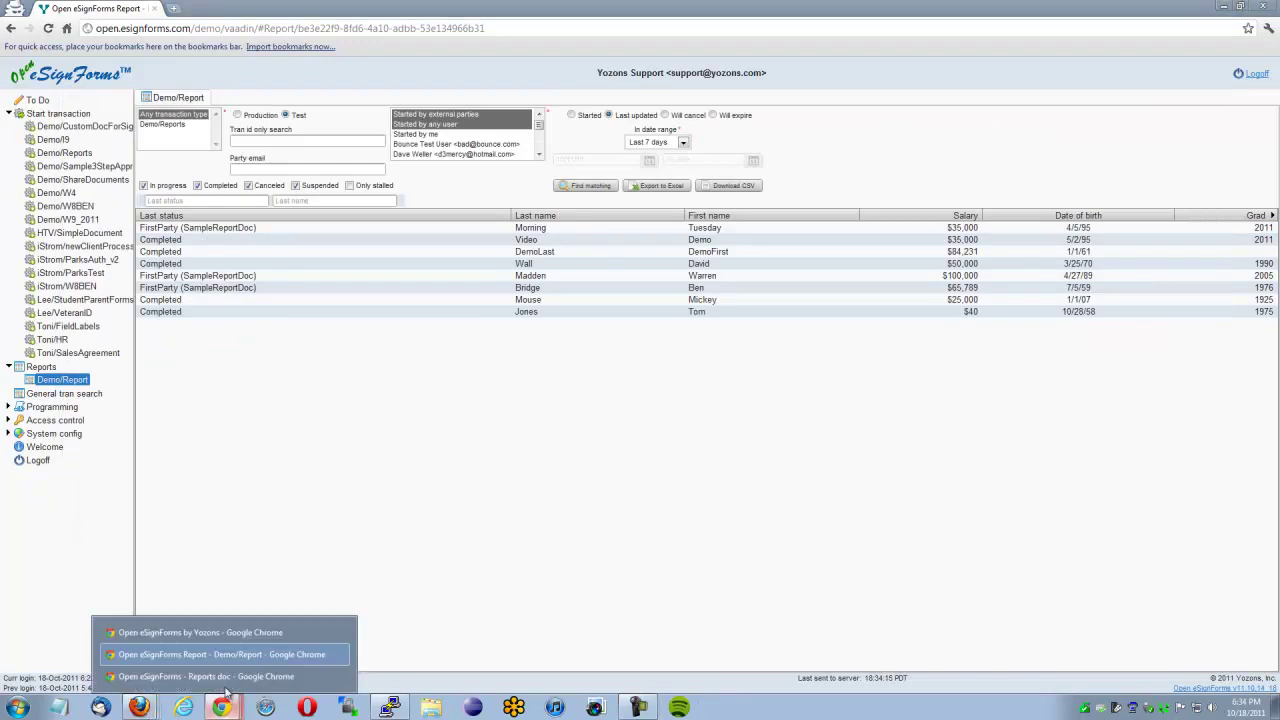
left_click(200, 674)
left_click(735, 411)
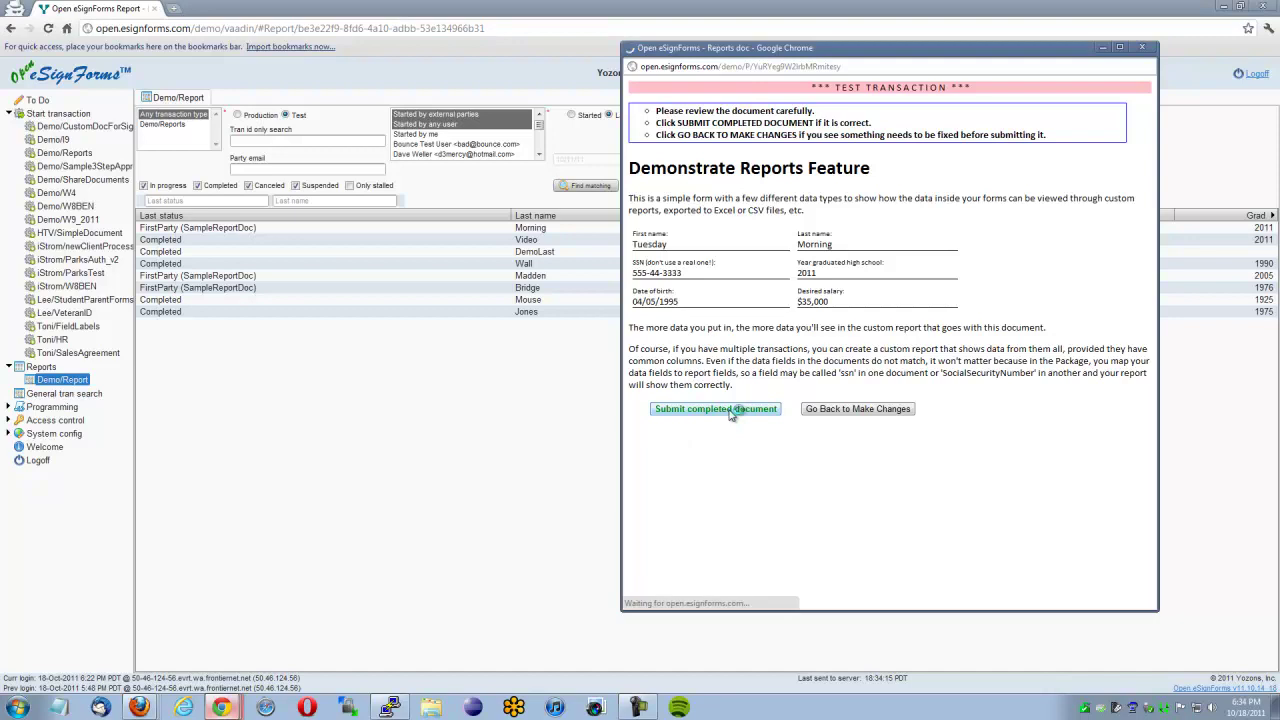
left_click(1142, 47)
Refresh the results and view the completed transaction's document snapshot before closing its details
left_click(598, 186)
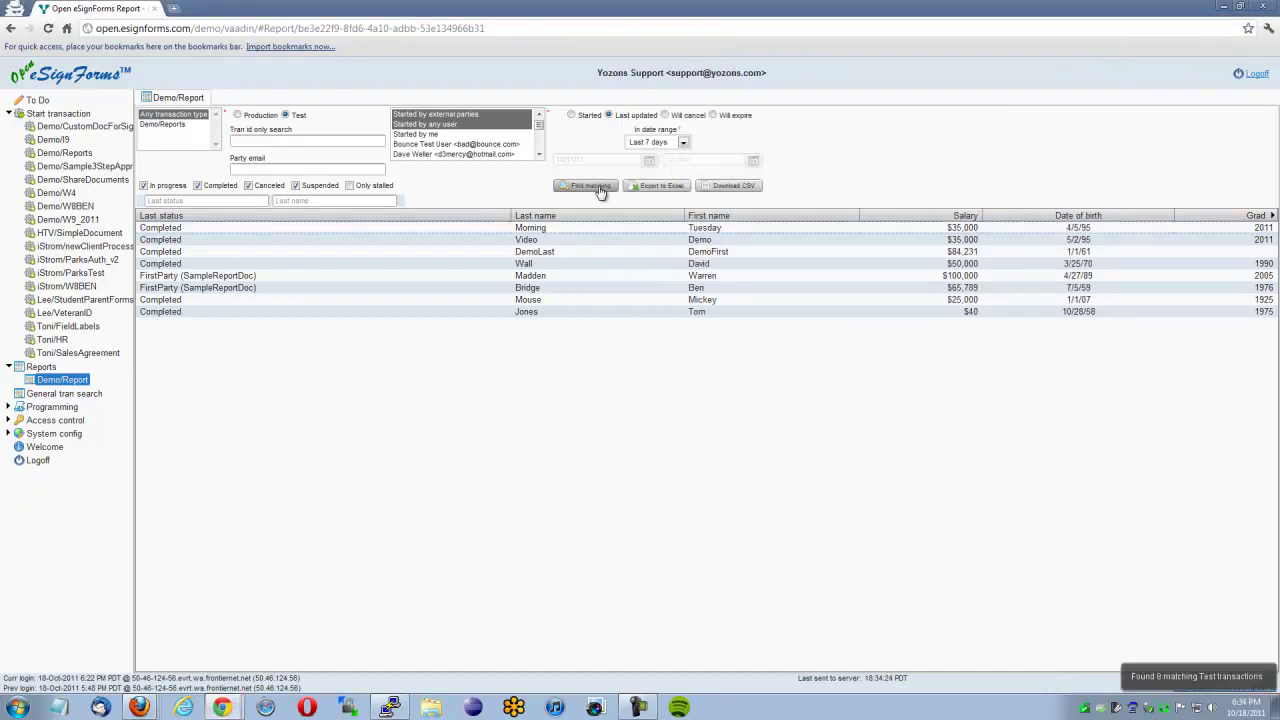
double_click(531, 232)
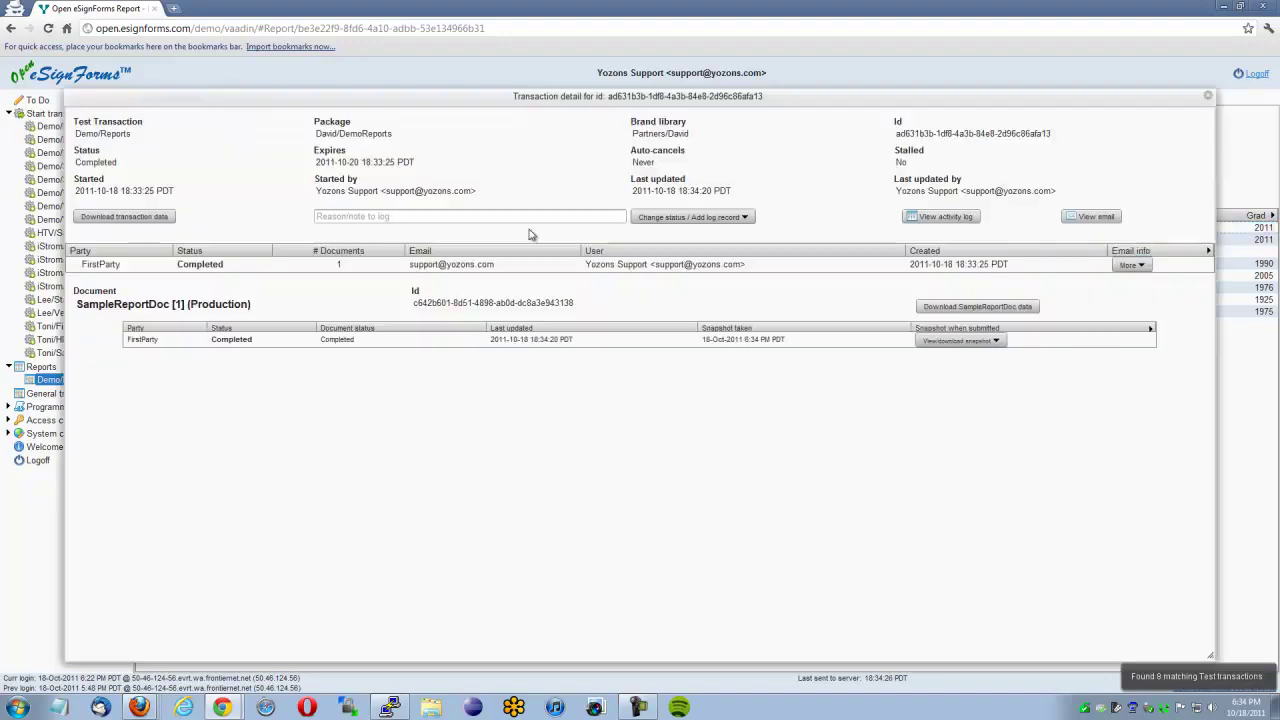
left_click(933, 343)
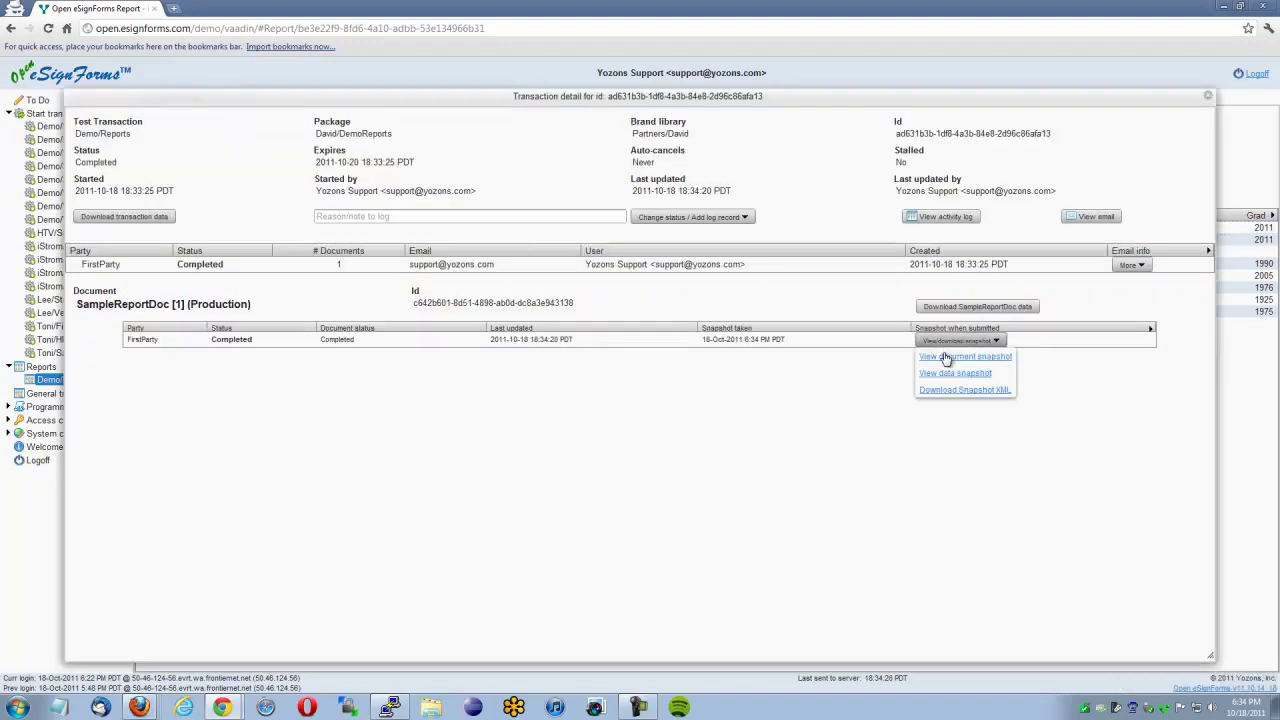
left_click(948, 361)
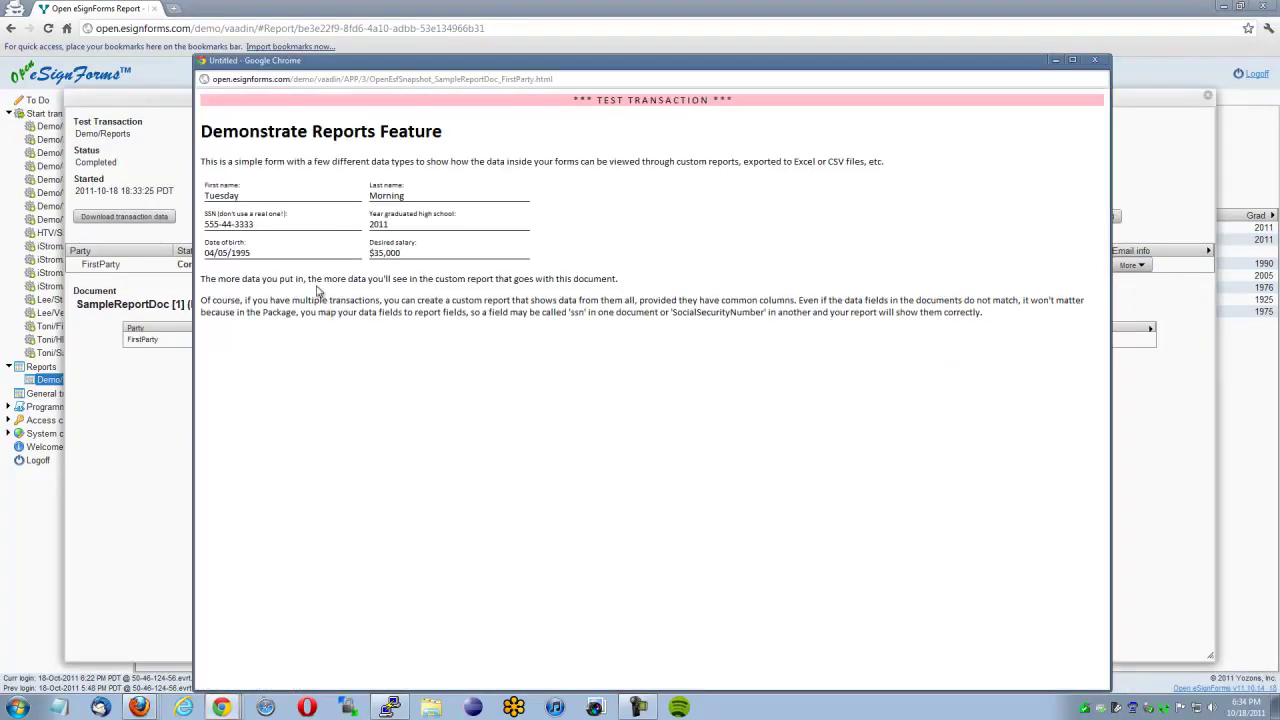
left_click(1094, 60)
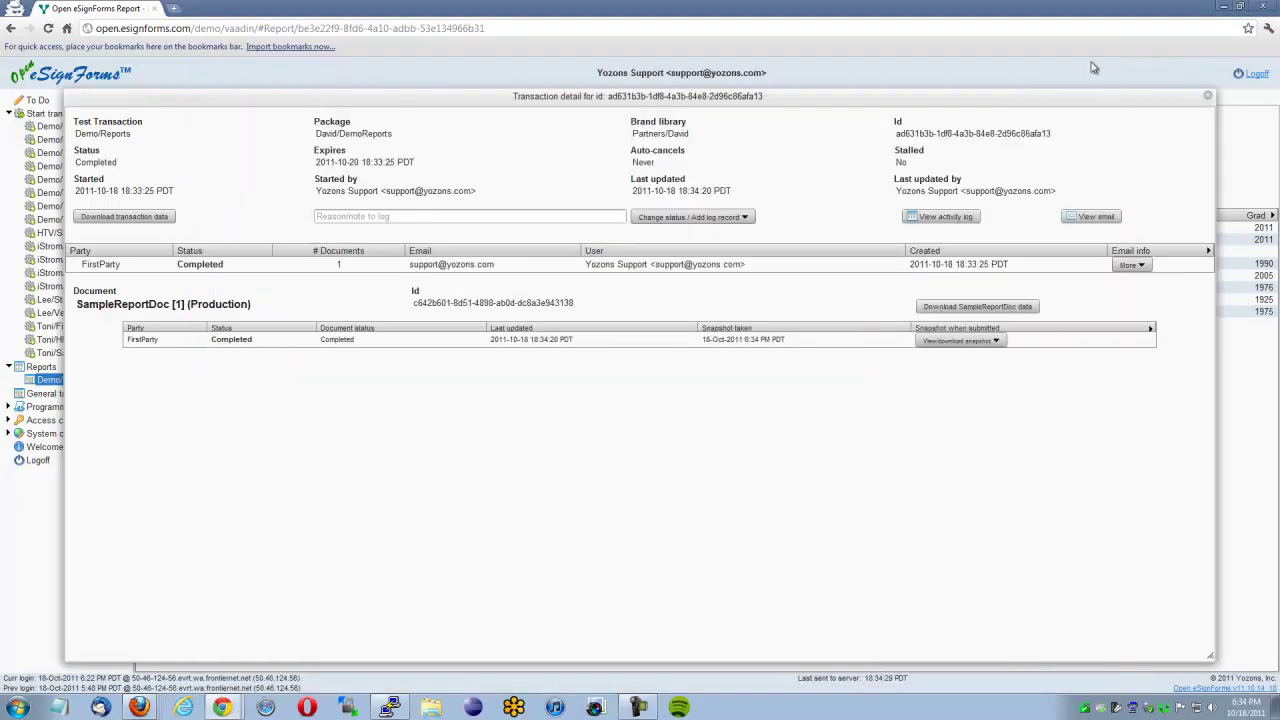
left_click(1208, 96)
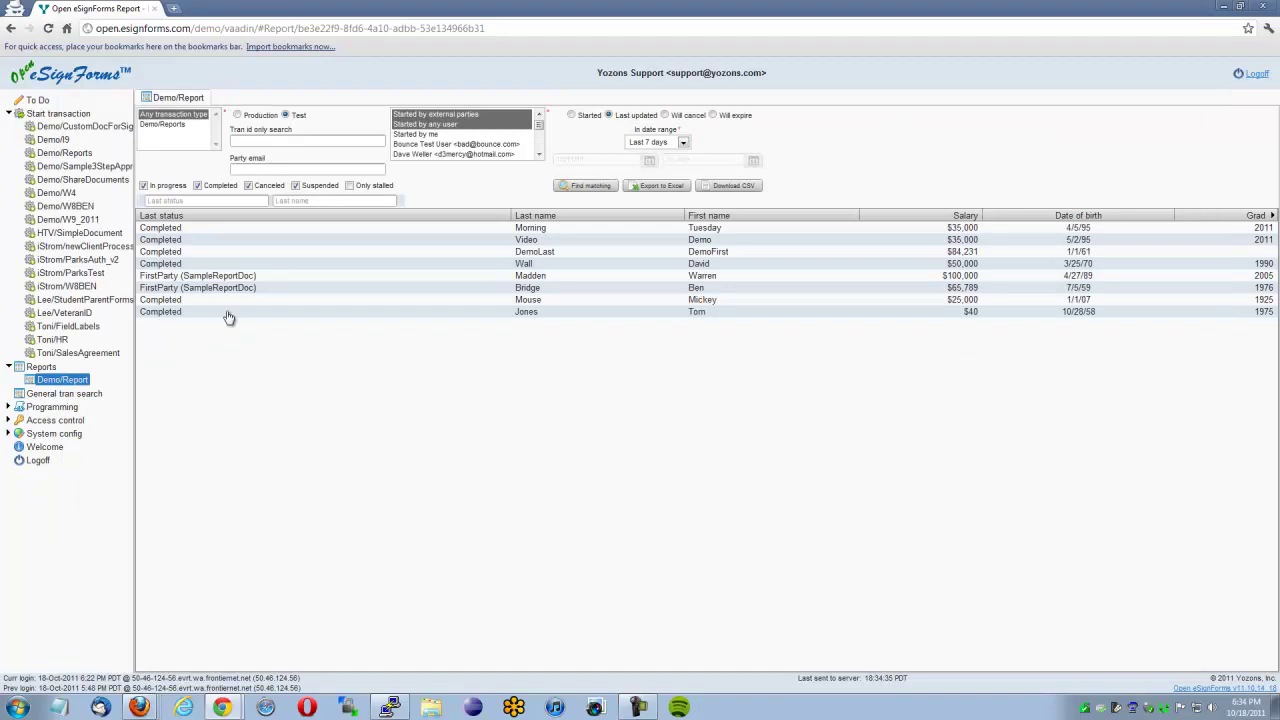
Open the Demo/Report template and review its report permissions, including CSV download groups
left_click(9, 407)
left_click(48, 460)
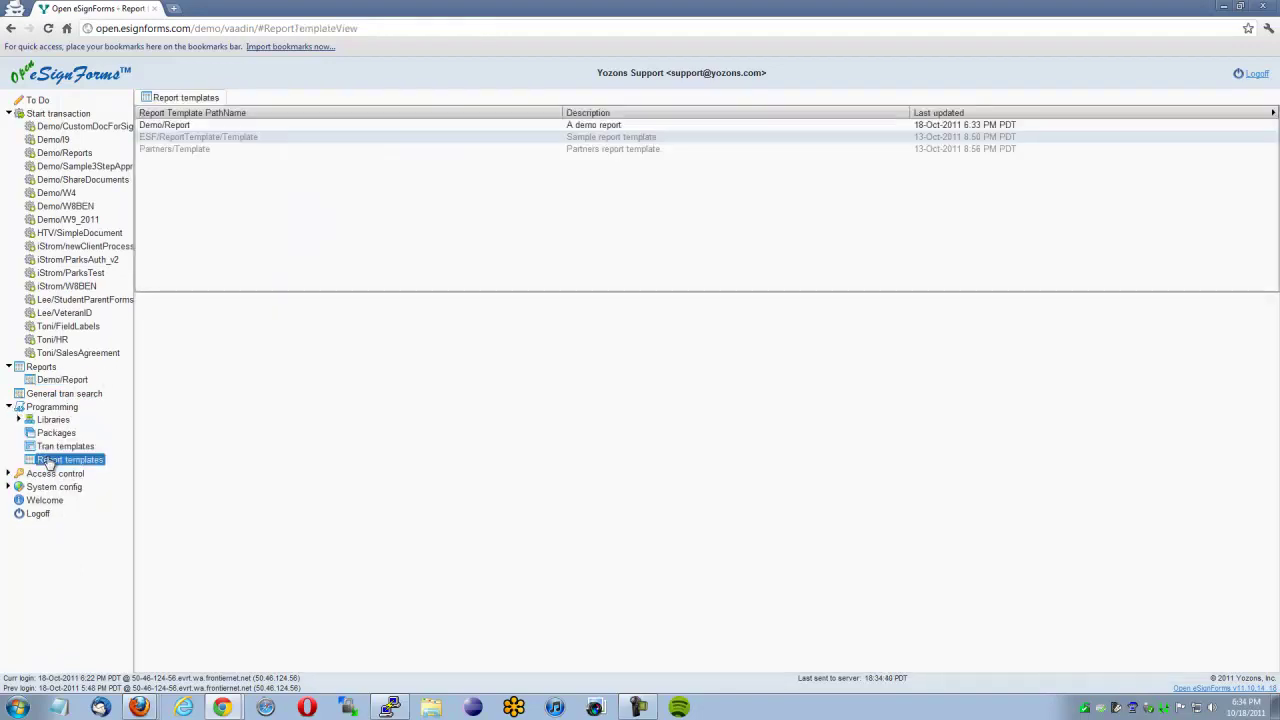
left_click(605, 128)
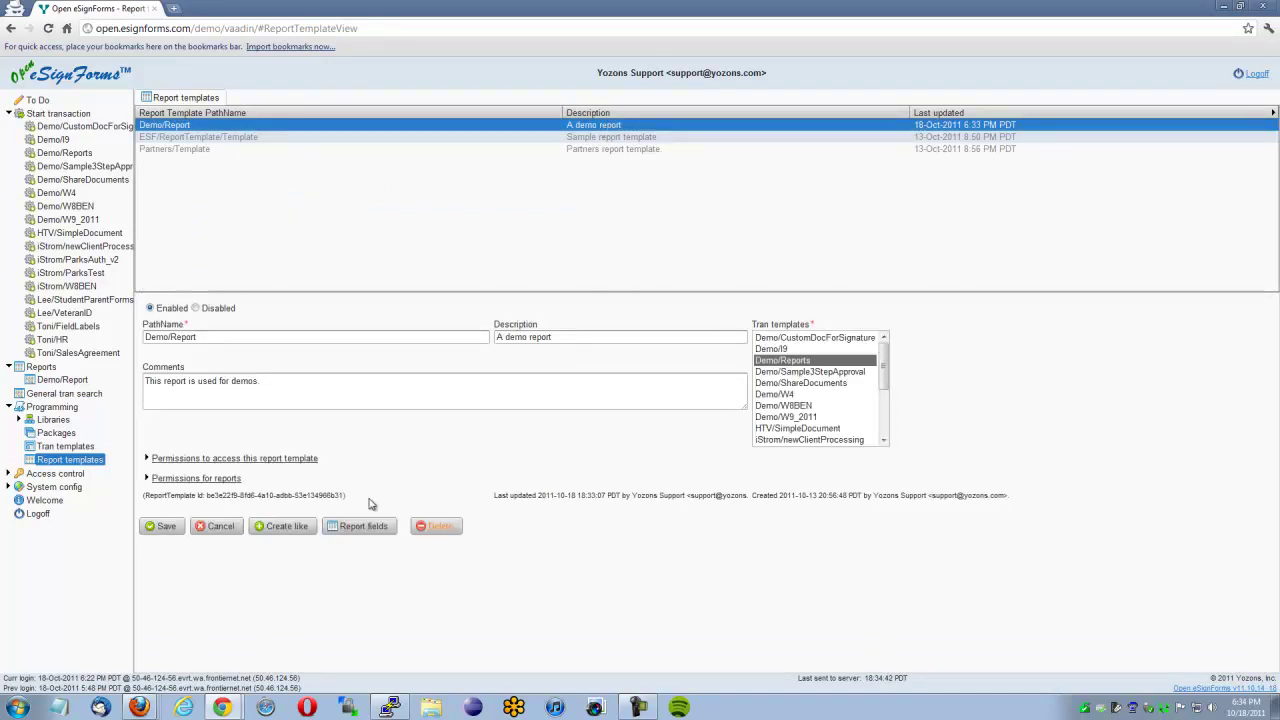
left_click(230, 481)
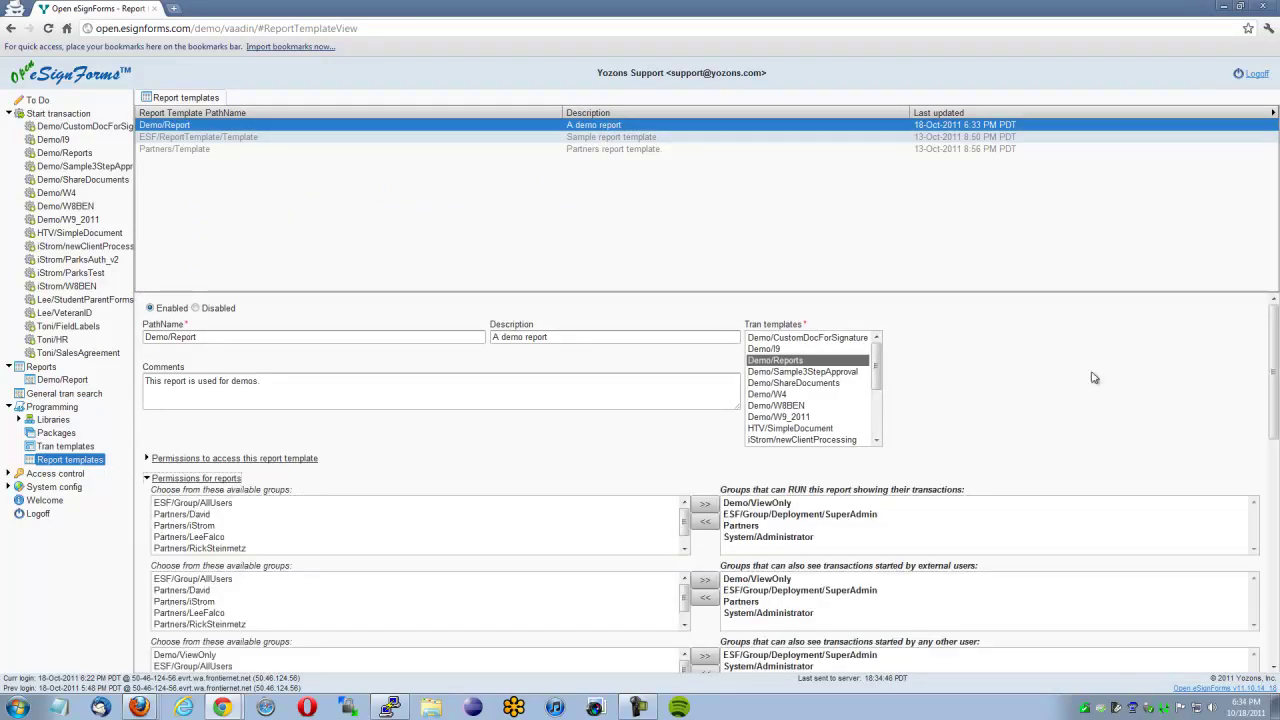
left_click_drag(1273, 372, 1275, 441)
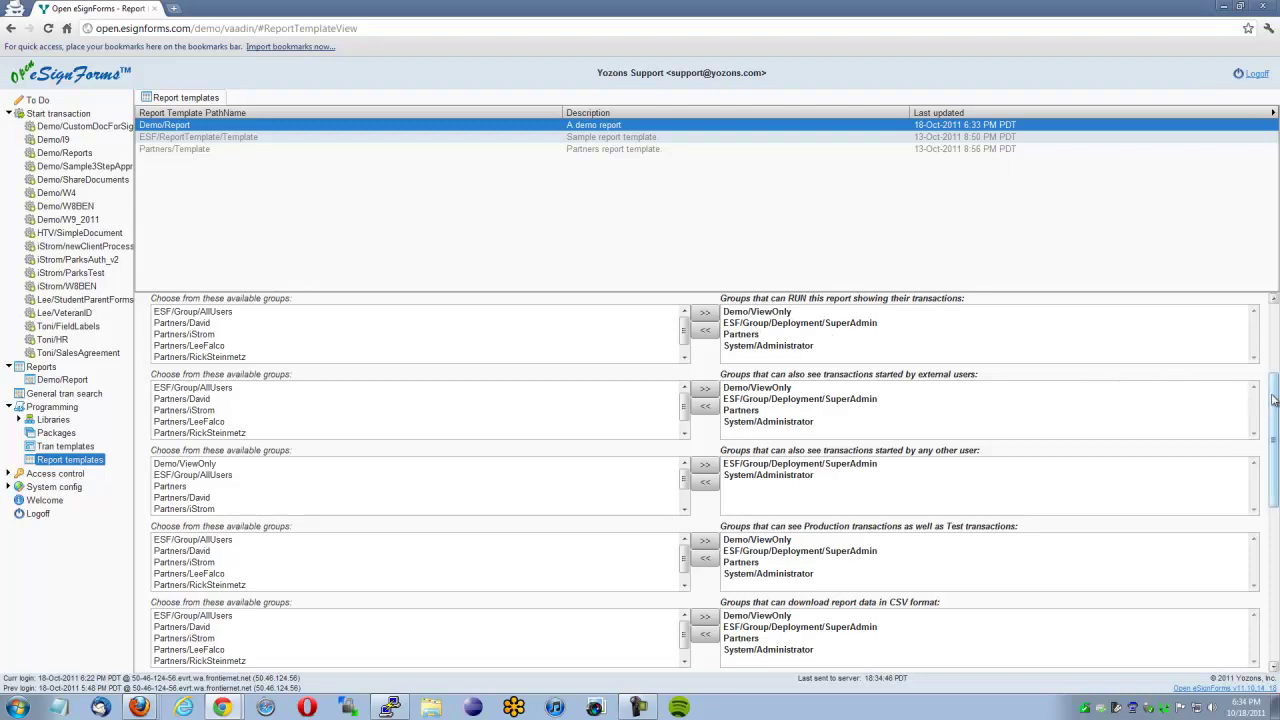
left_click_drag(1274, 400, 1275, 436)
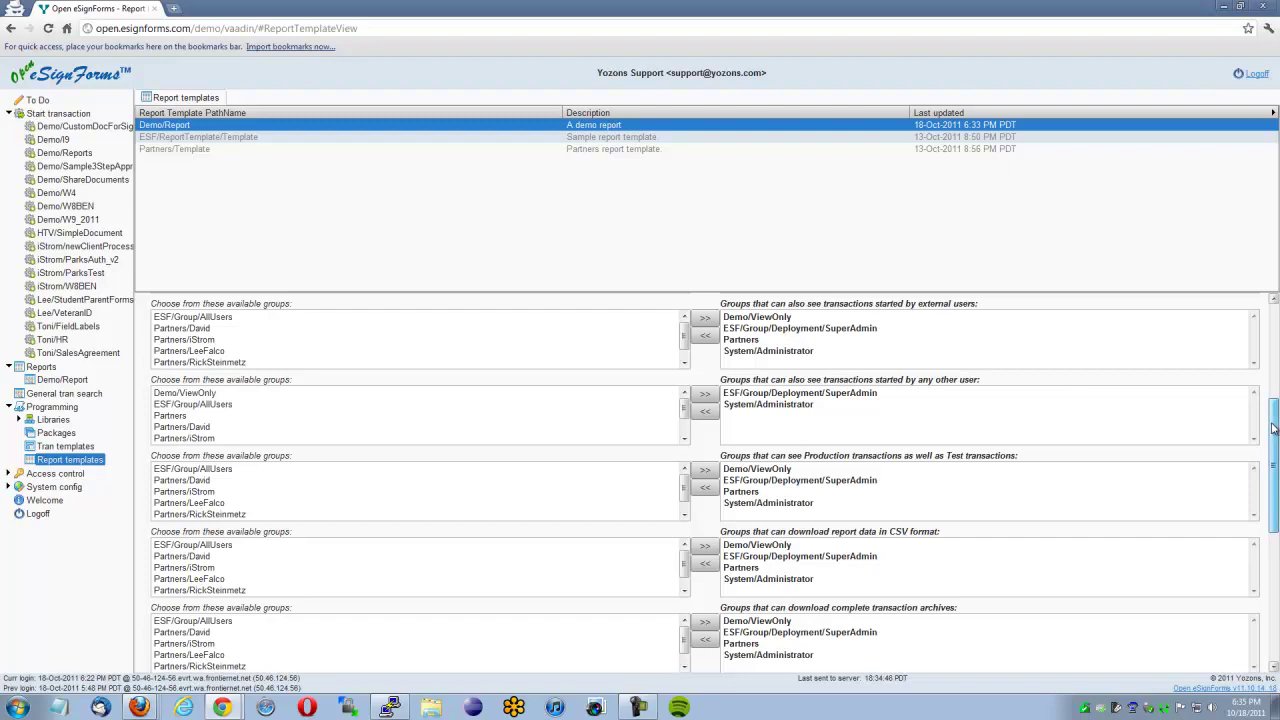
scroll(1273, 428, "down", 2)
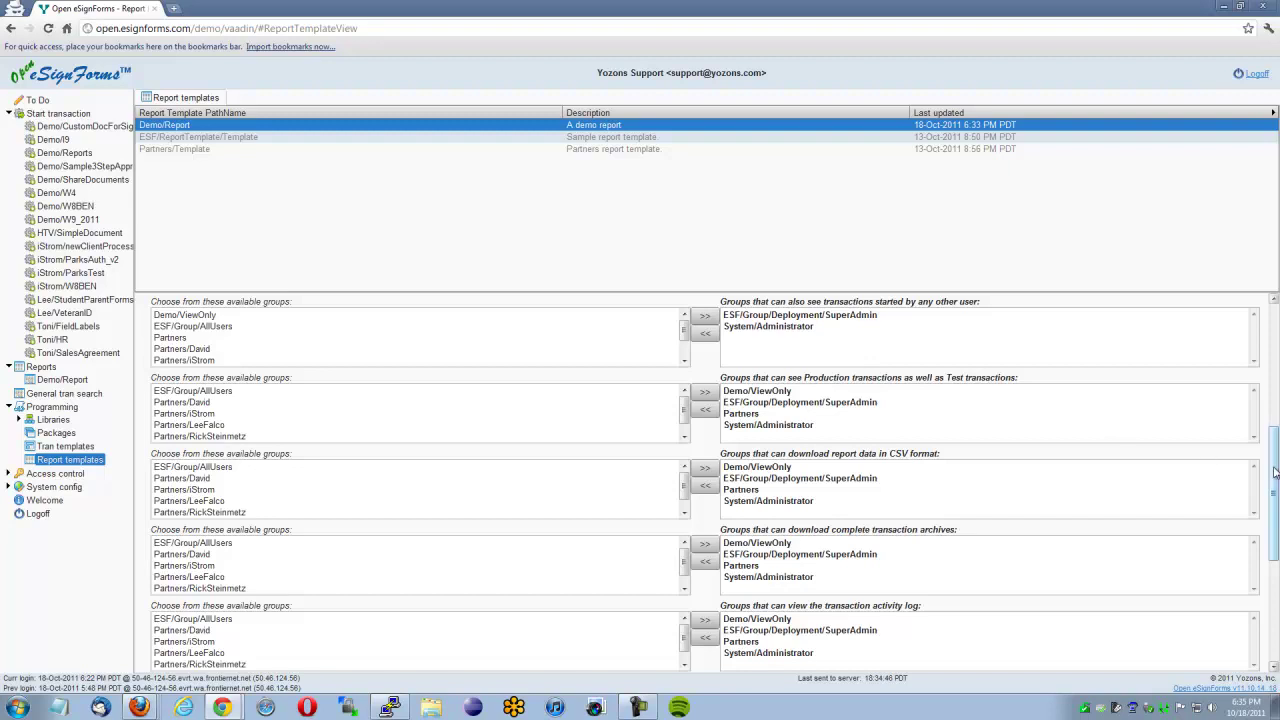
left_click_drag(1274, 472, 1274, 500)
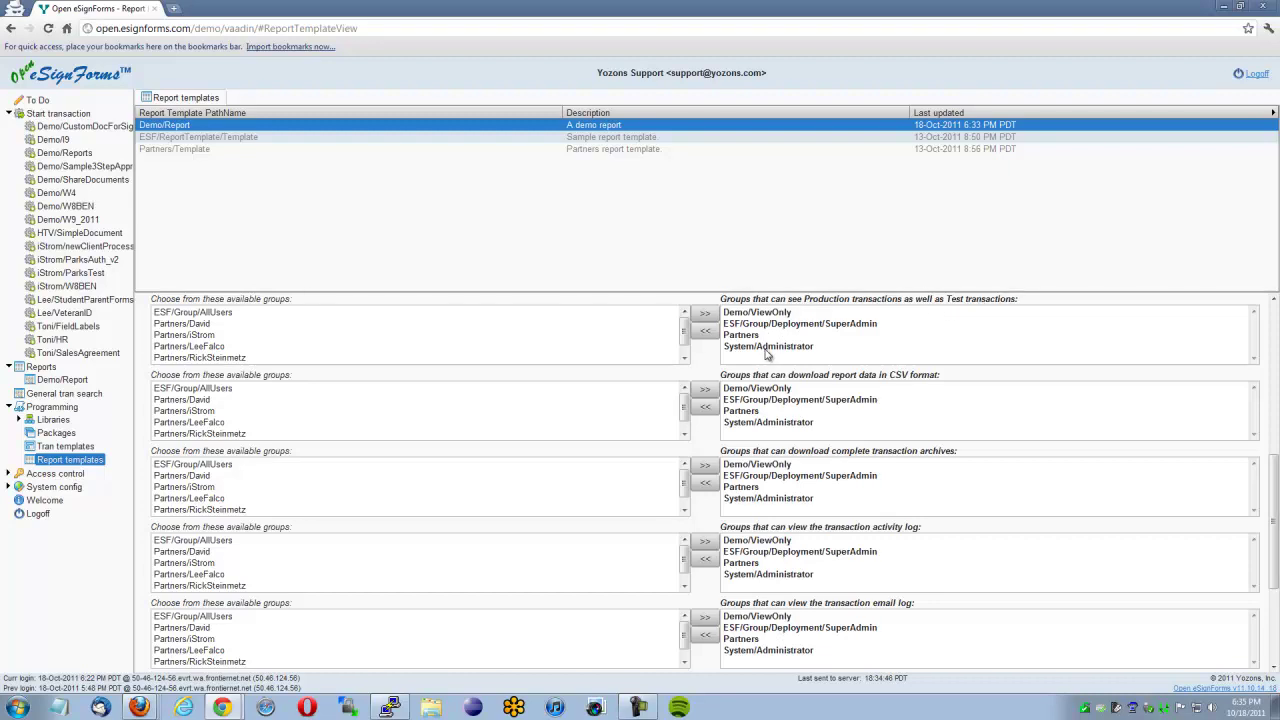
left_click_drag(1275, 462, 1275, 493)
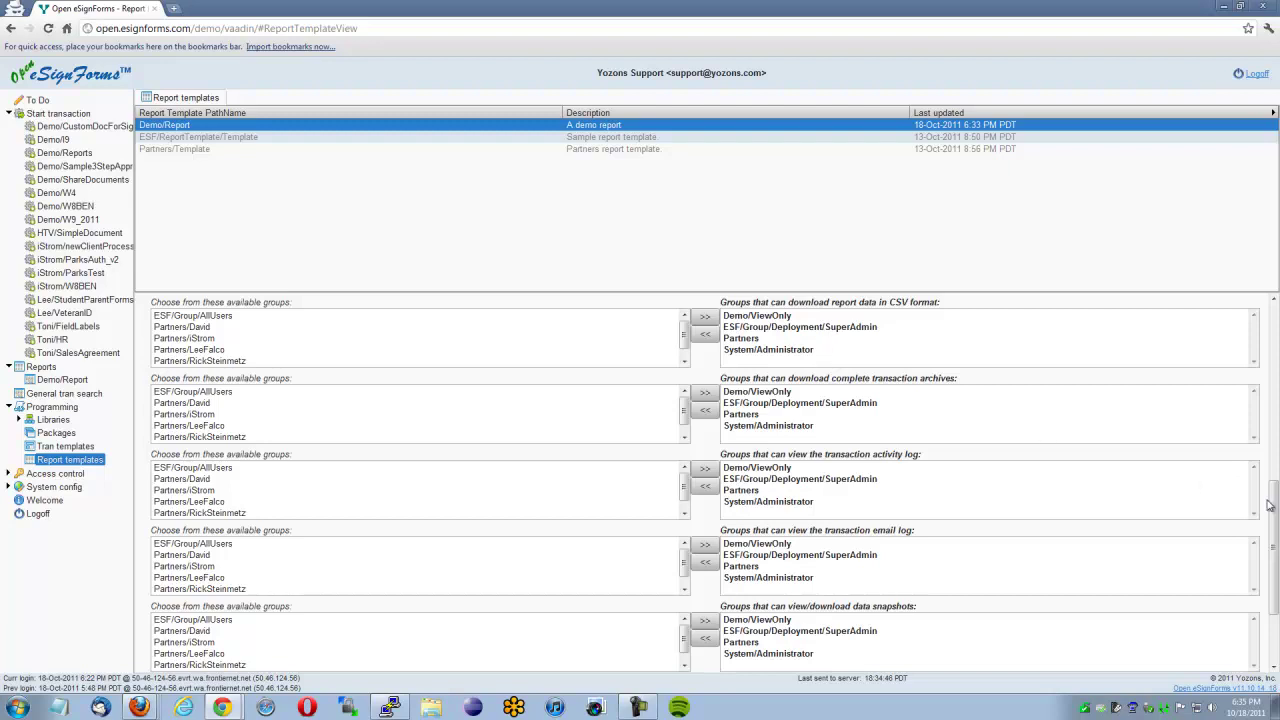
left_click_drag(1271, 506, 1274, 532)
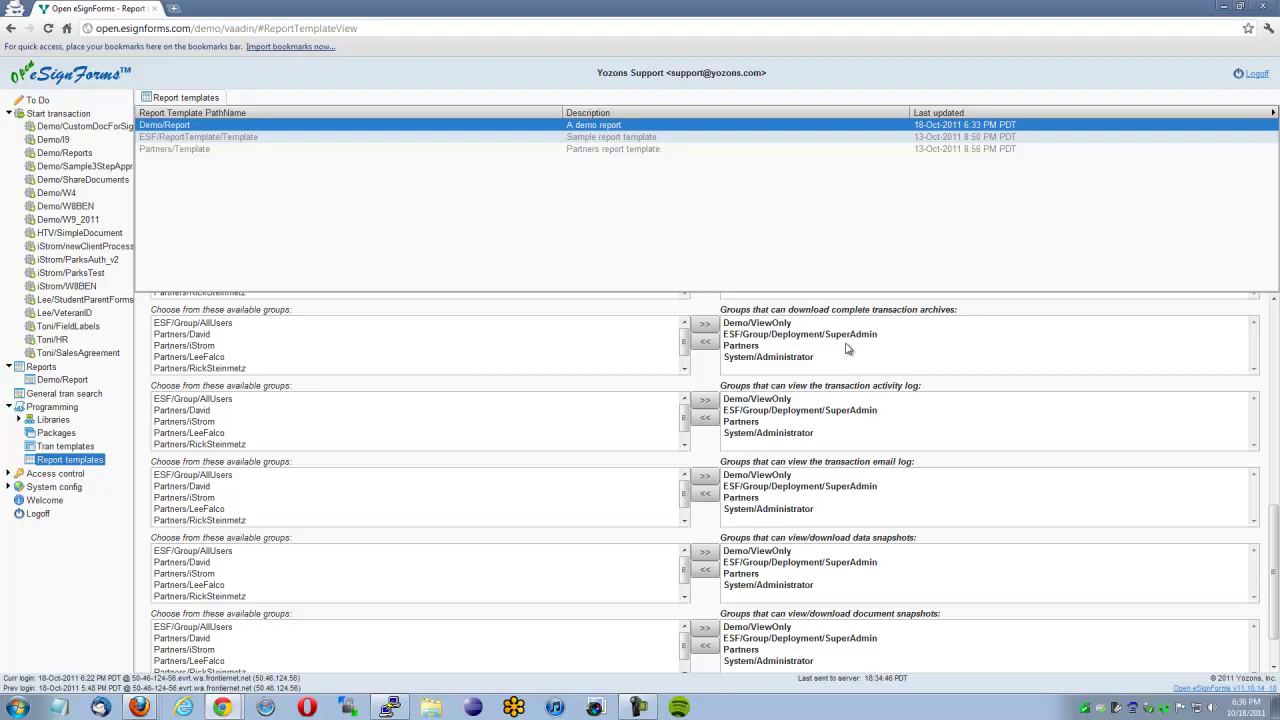
left_click_drag(1270, 547, 1277, 576)
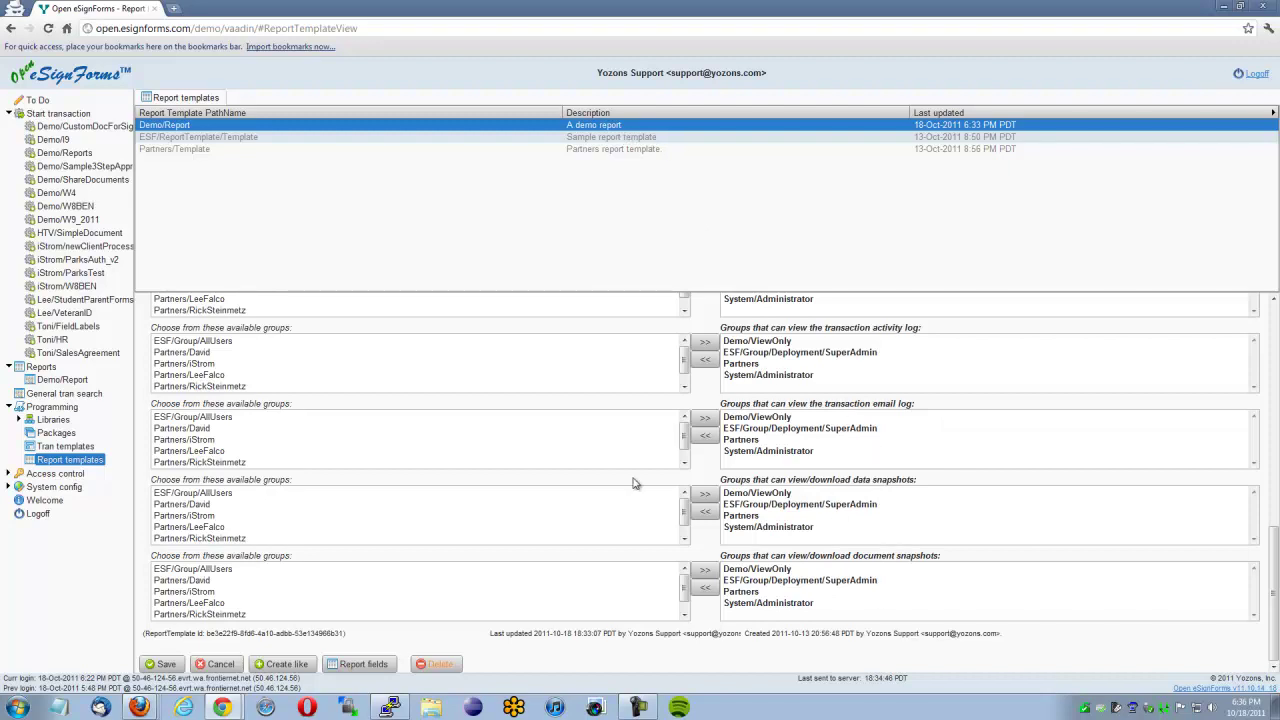
Rerun the Demo/Report search, open one transaction's details and snapshot options, then dismiss them
left_click(76, 380)
left_click(588, 186)
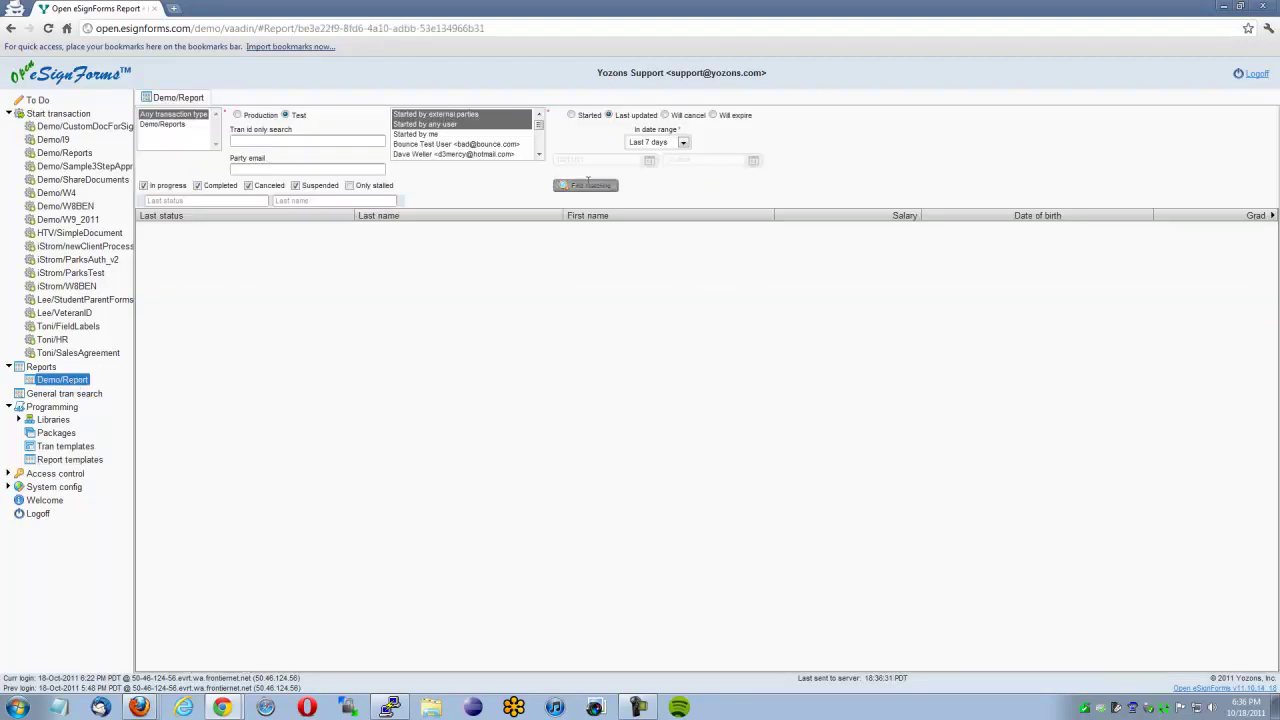
double_click(590, 234)
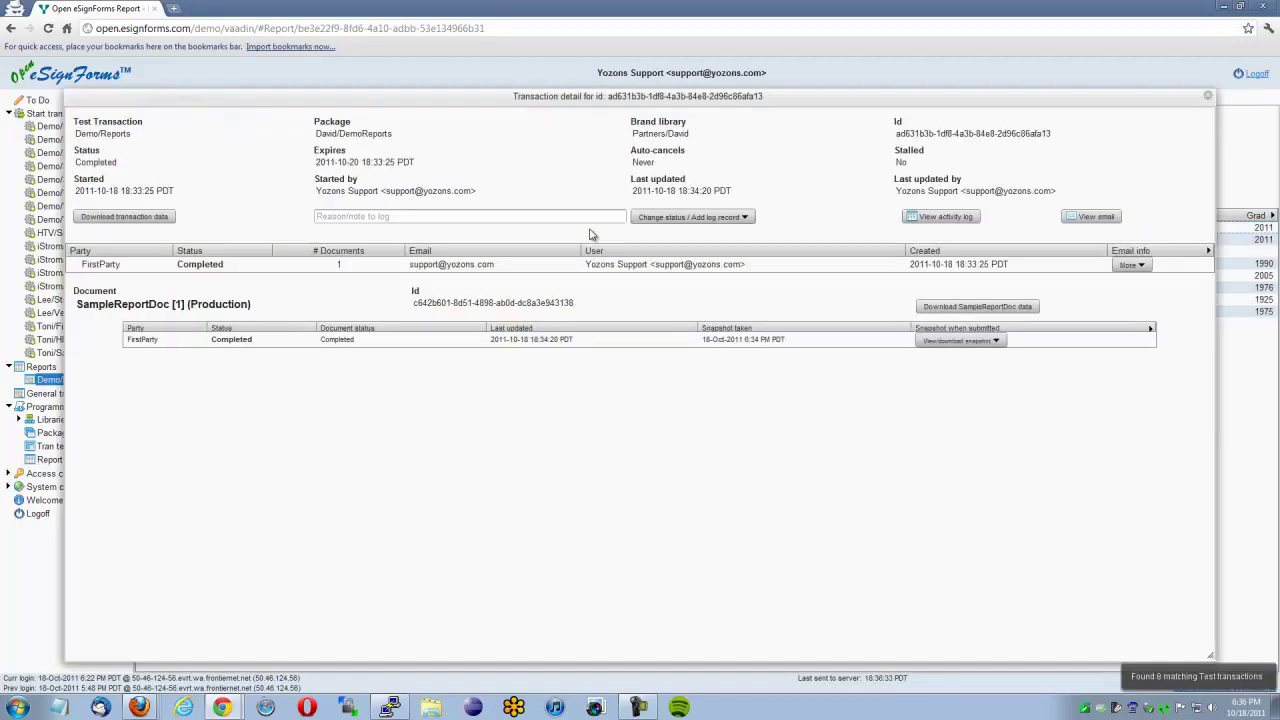
left_click(932, 343)
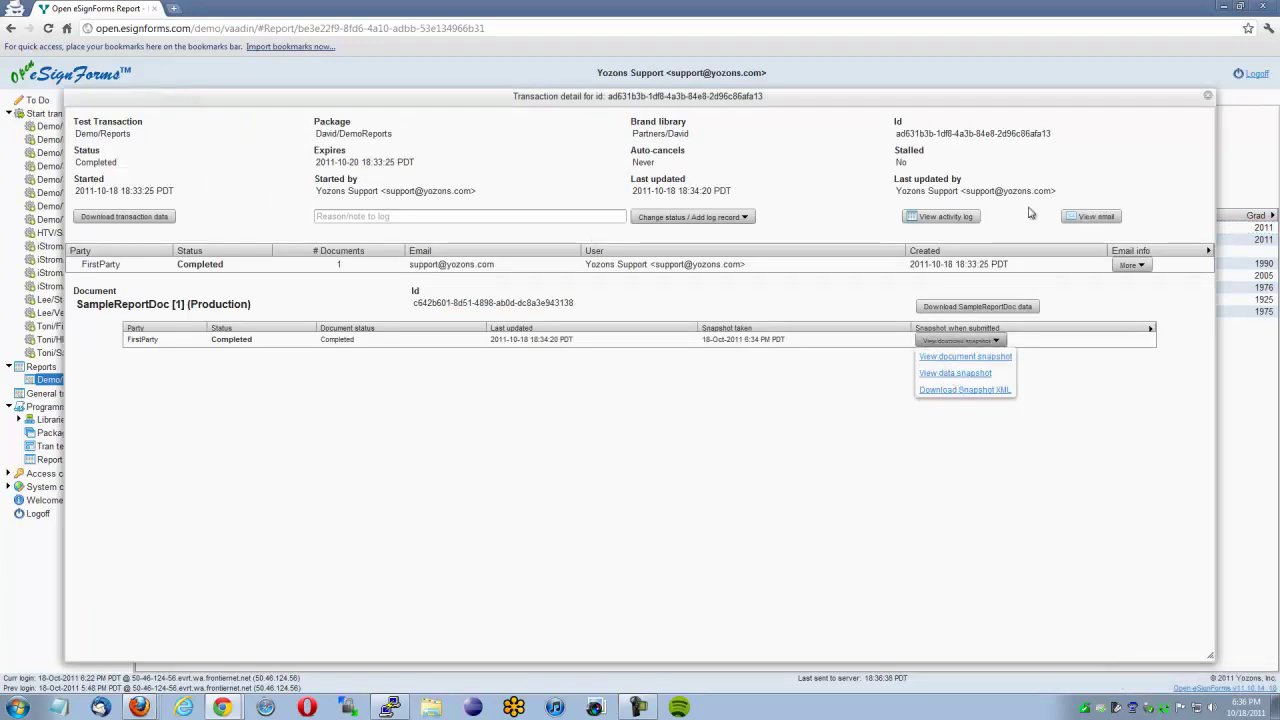
left_click(1208, 97)
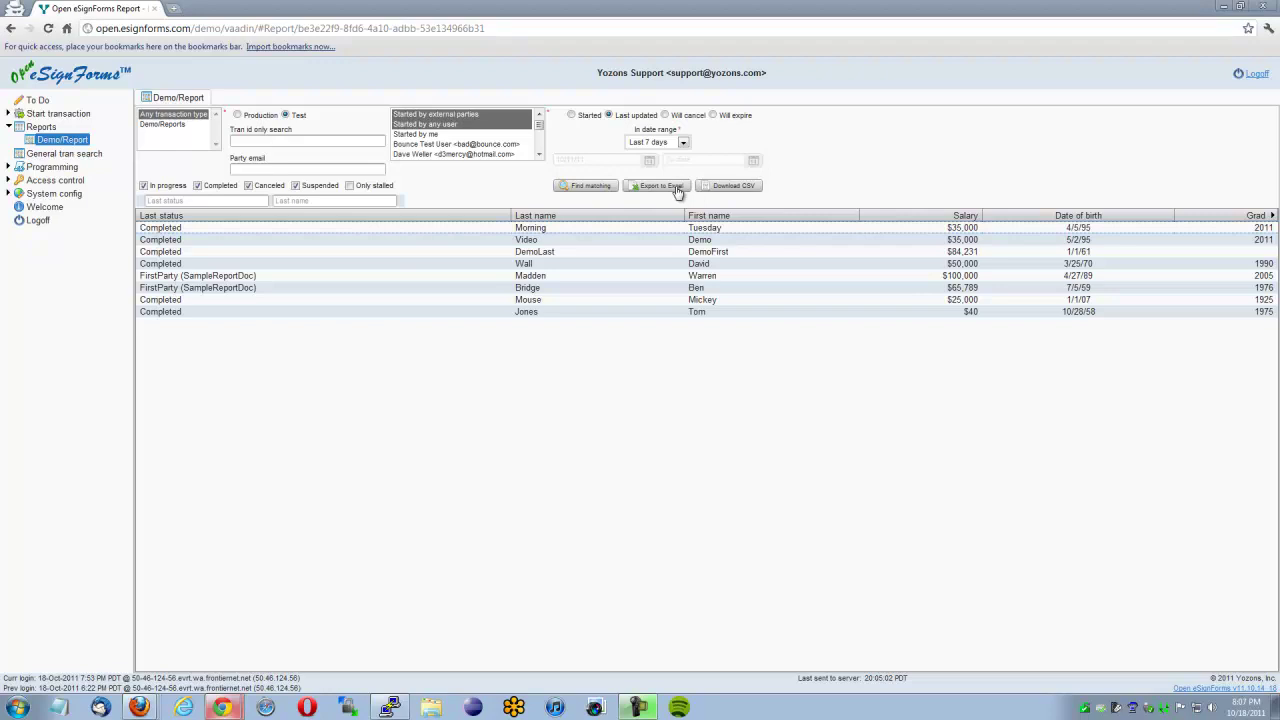
Export the report results to Excel and review the spreadsheet in Calc
left_click(675, 188)
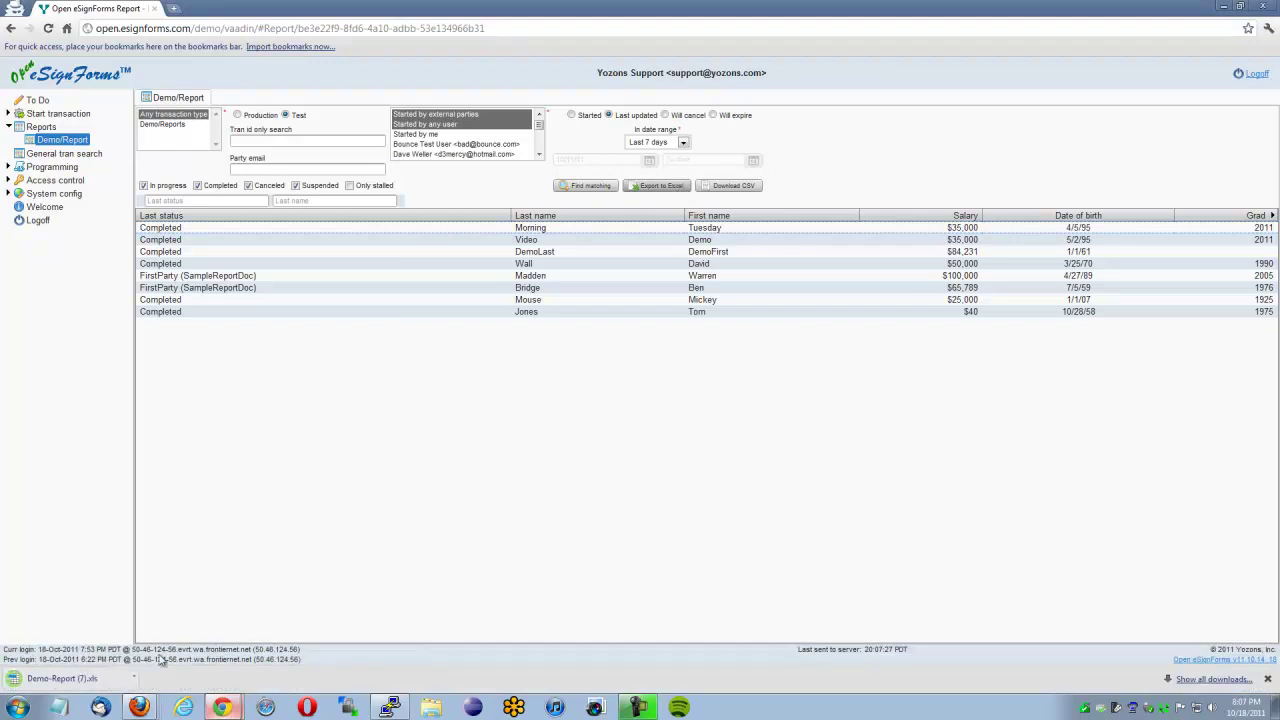
left_click(142, 680)
left_click(163, 628)
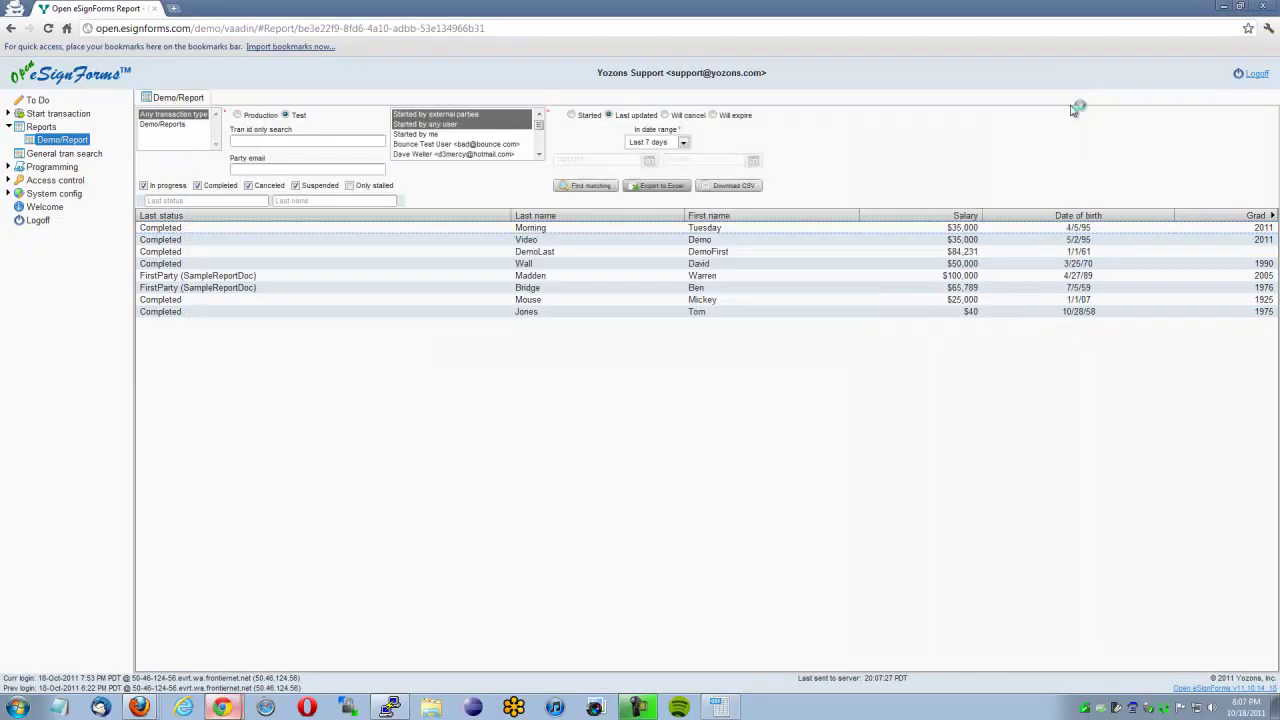
left_click(1069, 107)
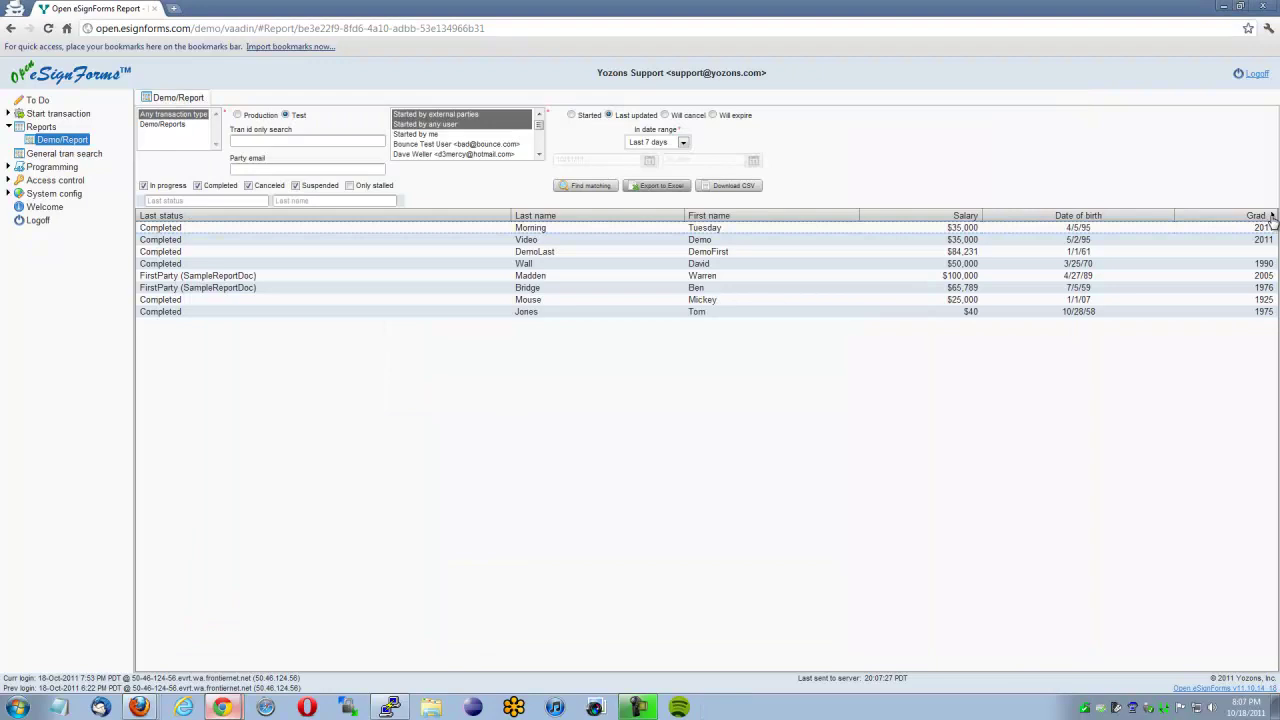
Hide the Last status and Grad columns from the results table
left_click(1272, 216)
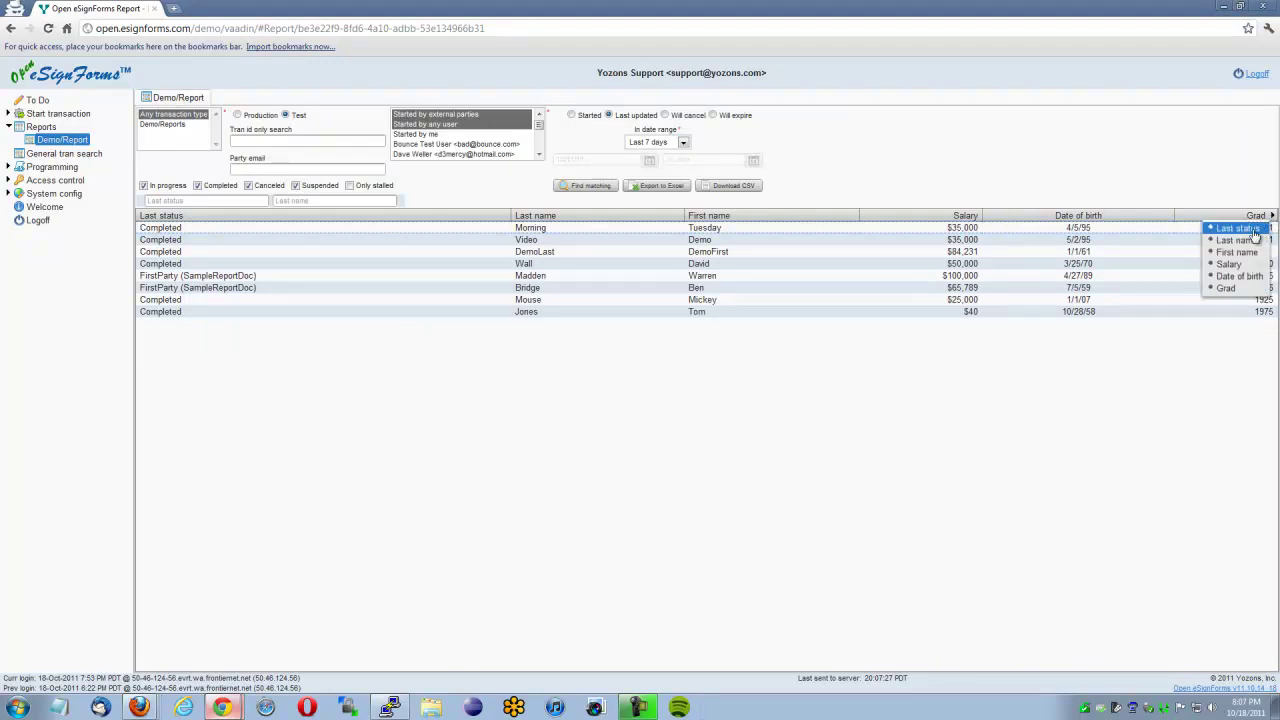
left_click(1238, 228)
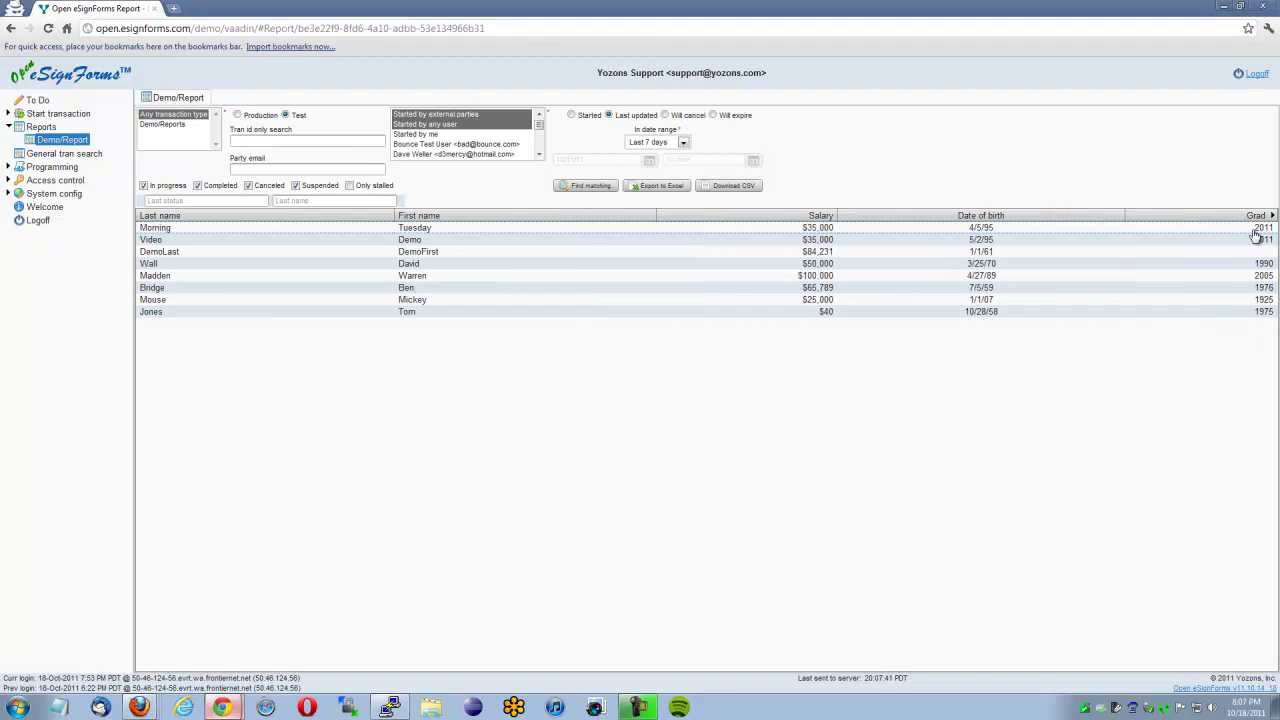
left_click(1273, 216)
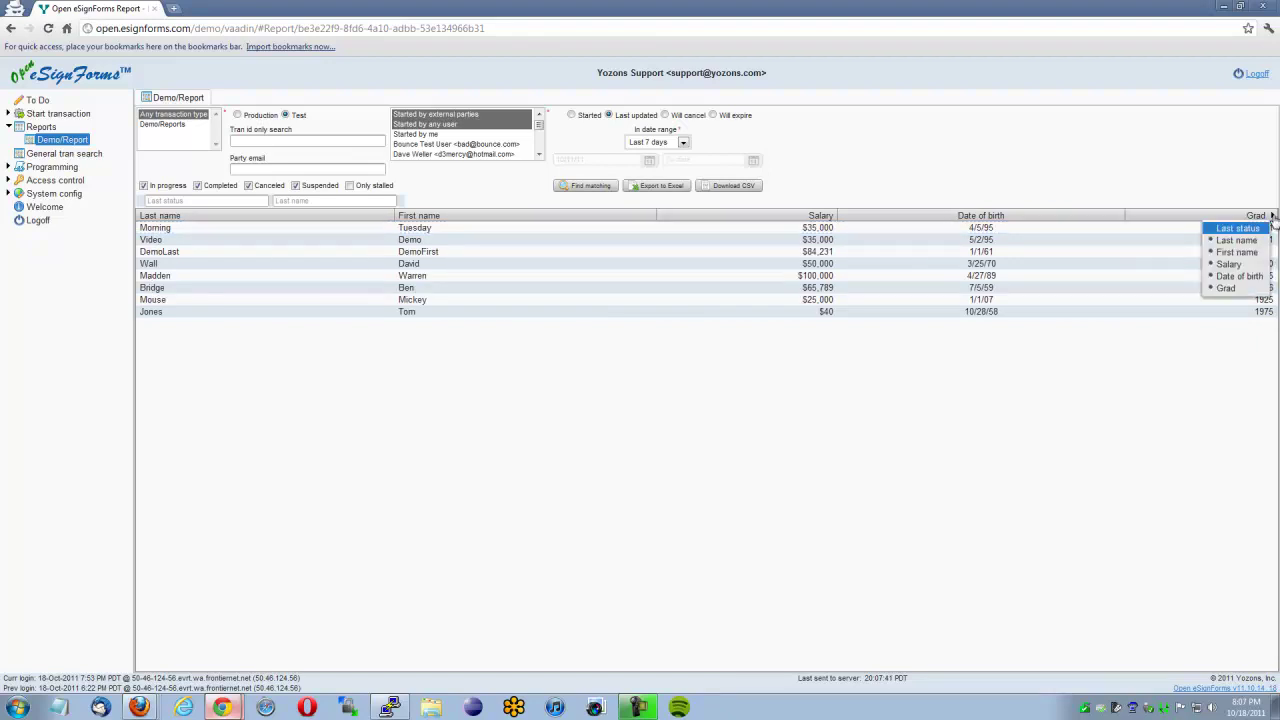
left_click(1230, 288)
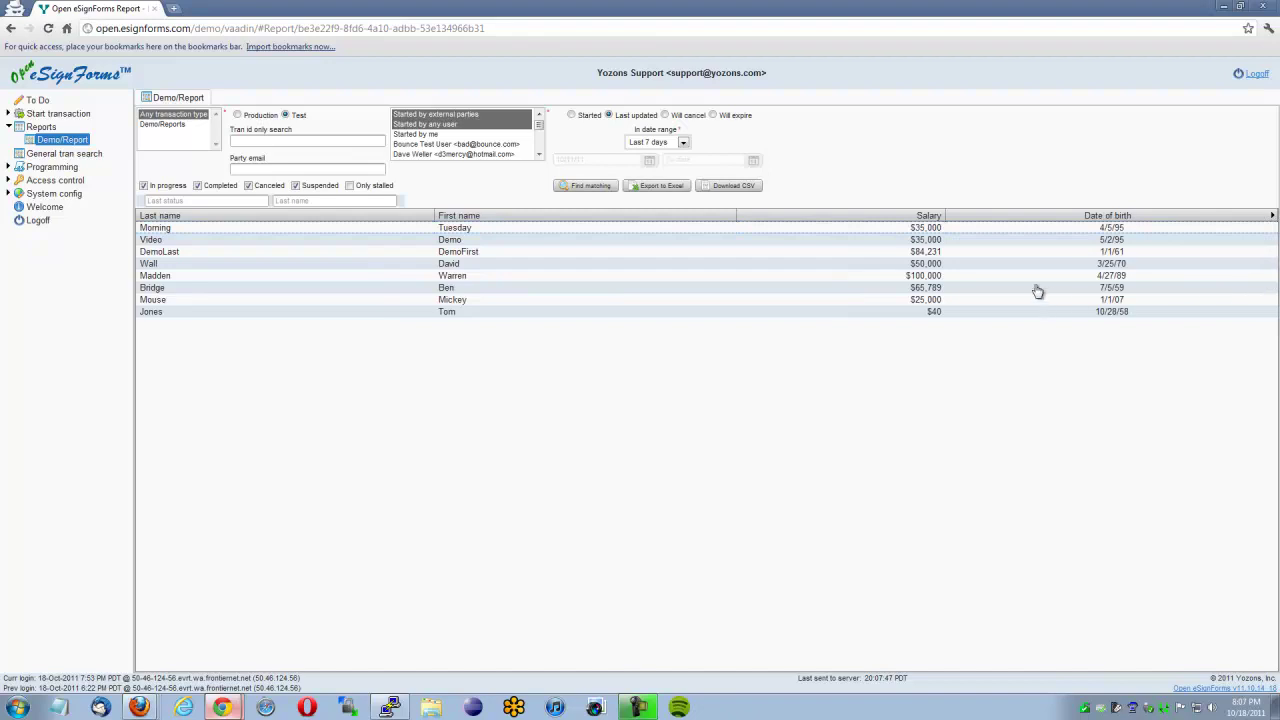
Export the four-column results and check Demo-Report (8).xls in Calc
left_click(655, 189)
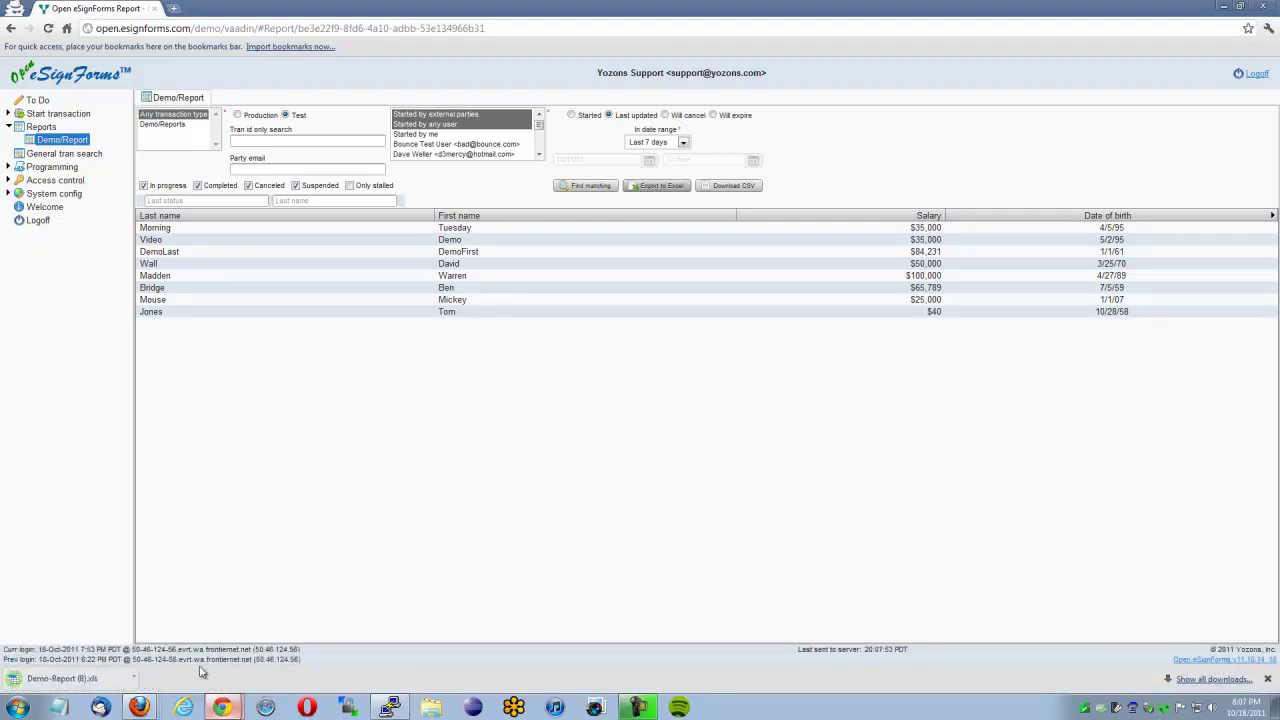
left_click(138, 683)
left_click(163, 627)
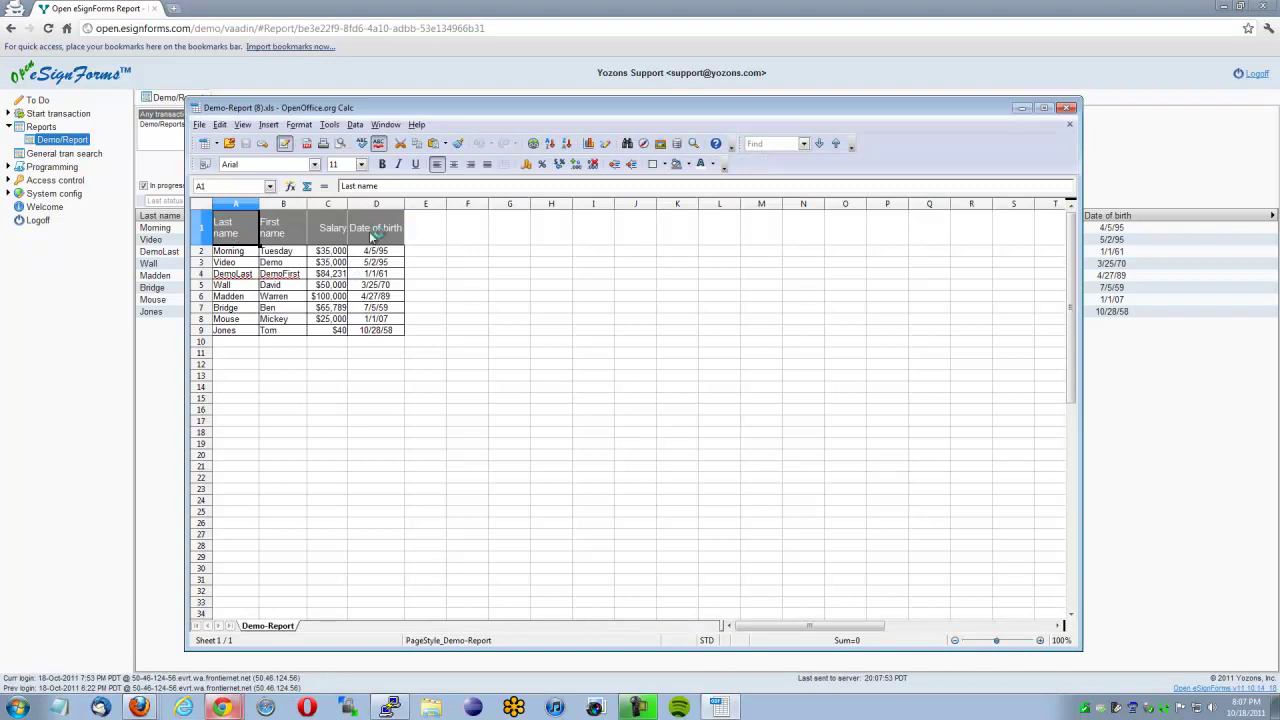
left_click(1067, 108)
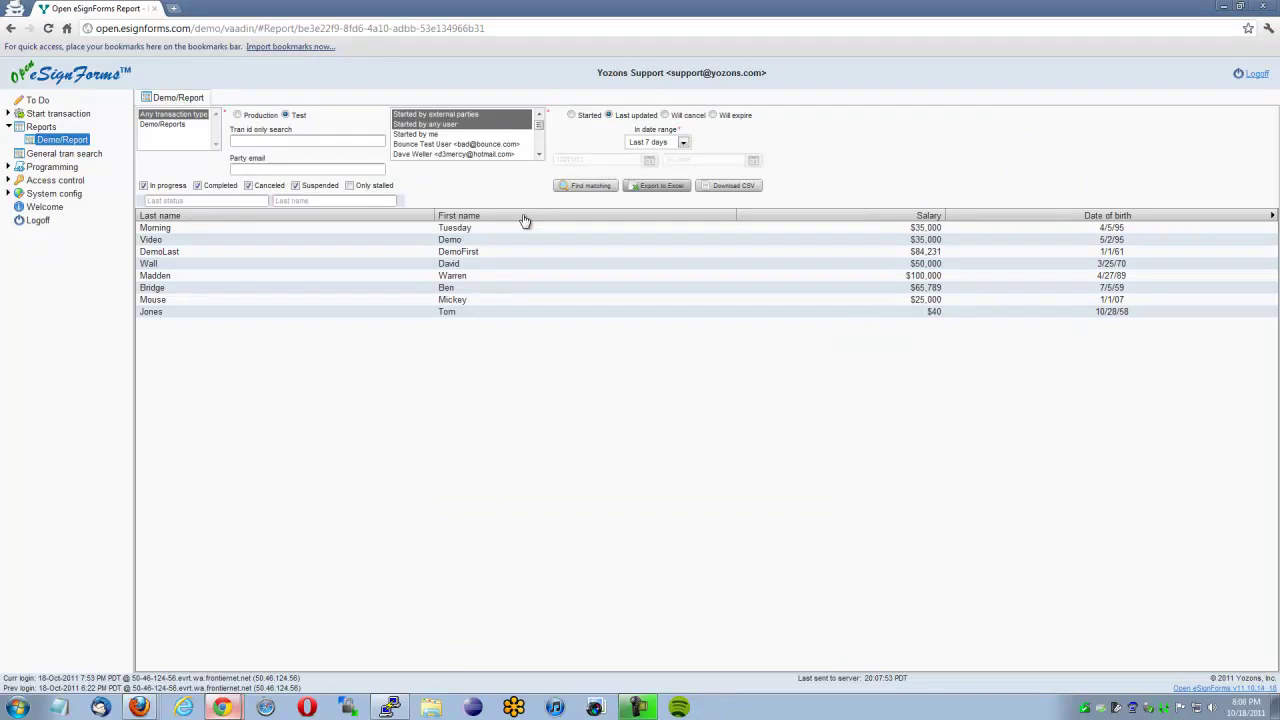
Move First name ahead of Last name and verify the order in Demo-Report (9).xls
left_click_drag(525, 220, 168, 226)
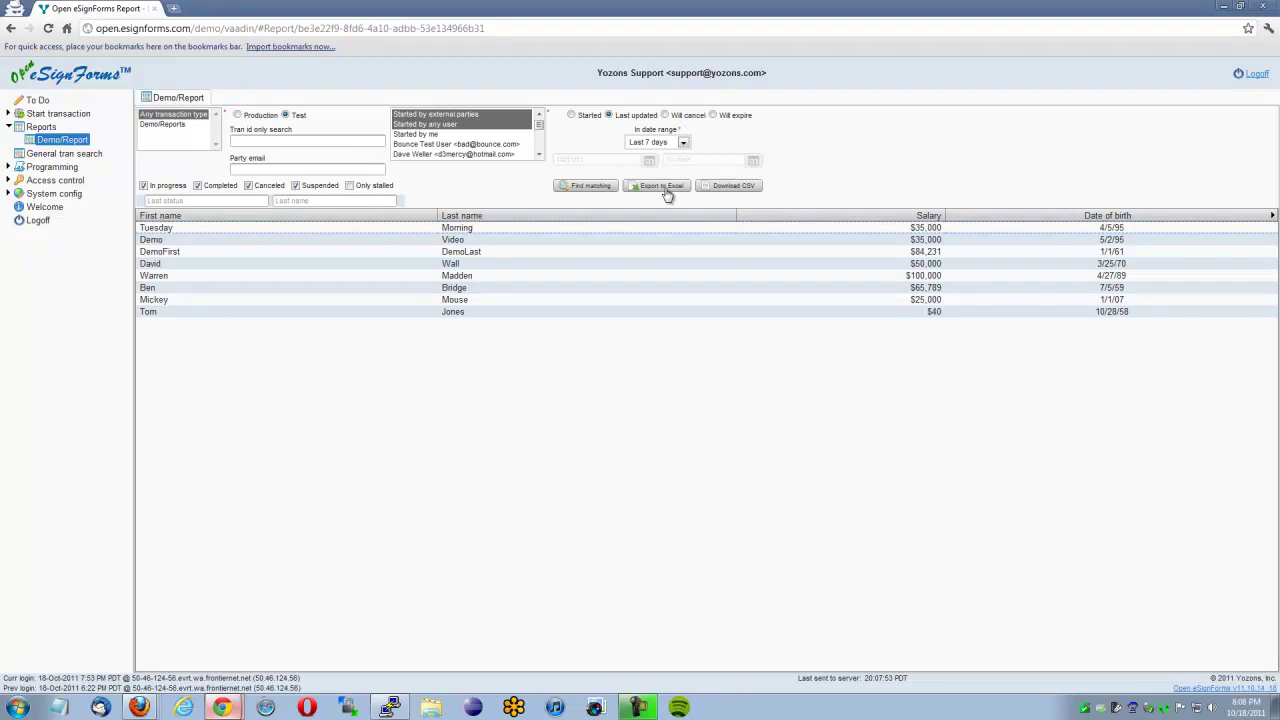
left_click(663, 190)
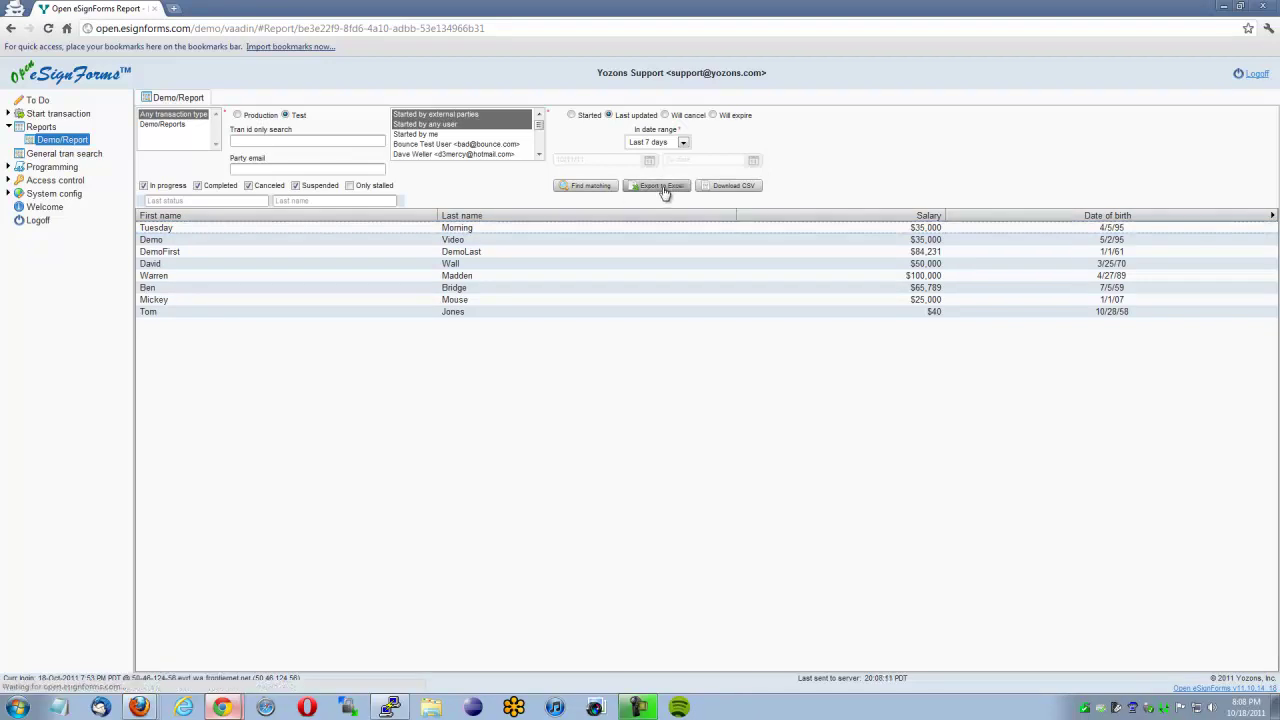
left_click(140, 680)
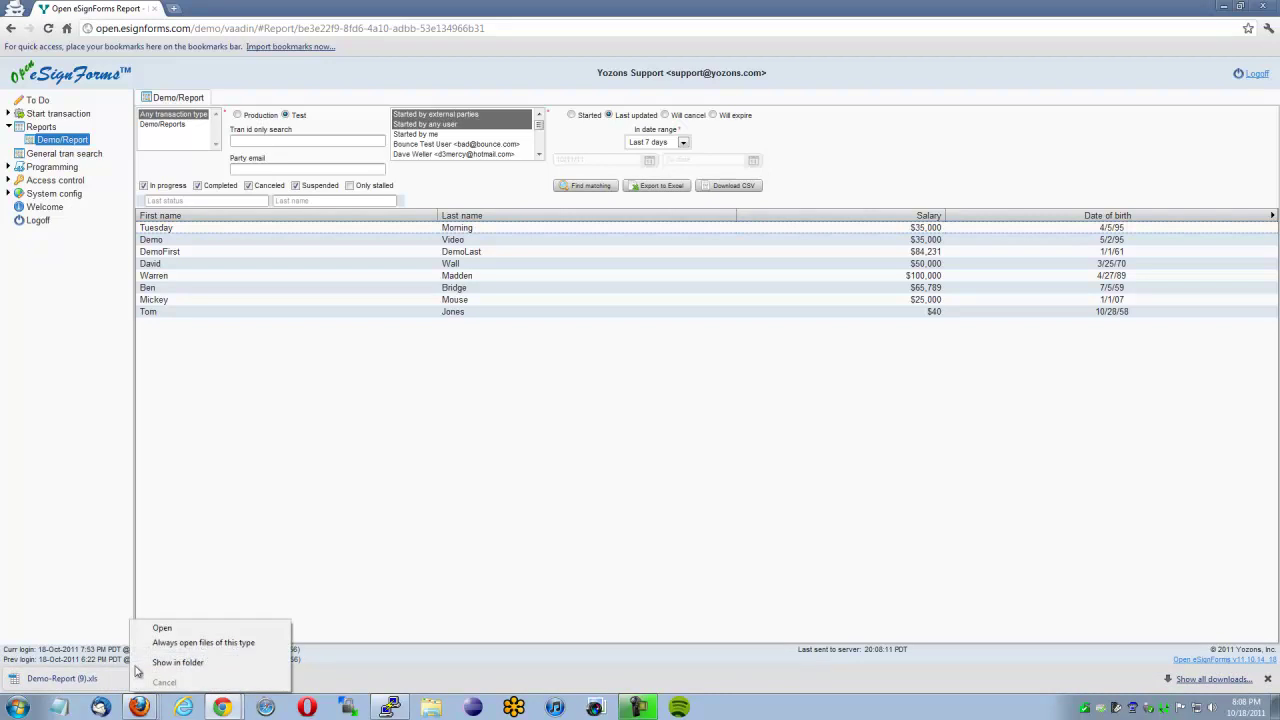
left_click(158, 626)
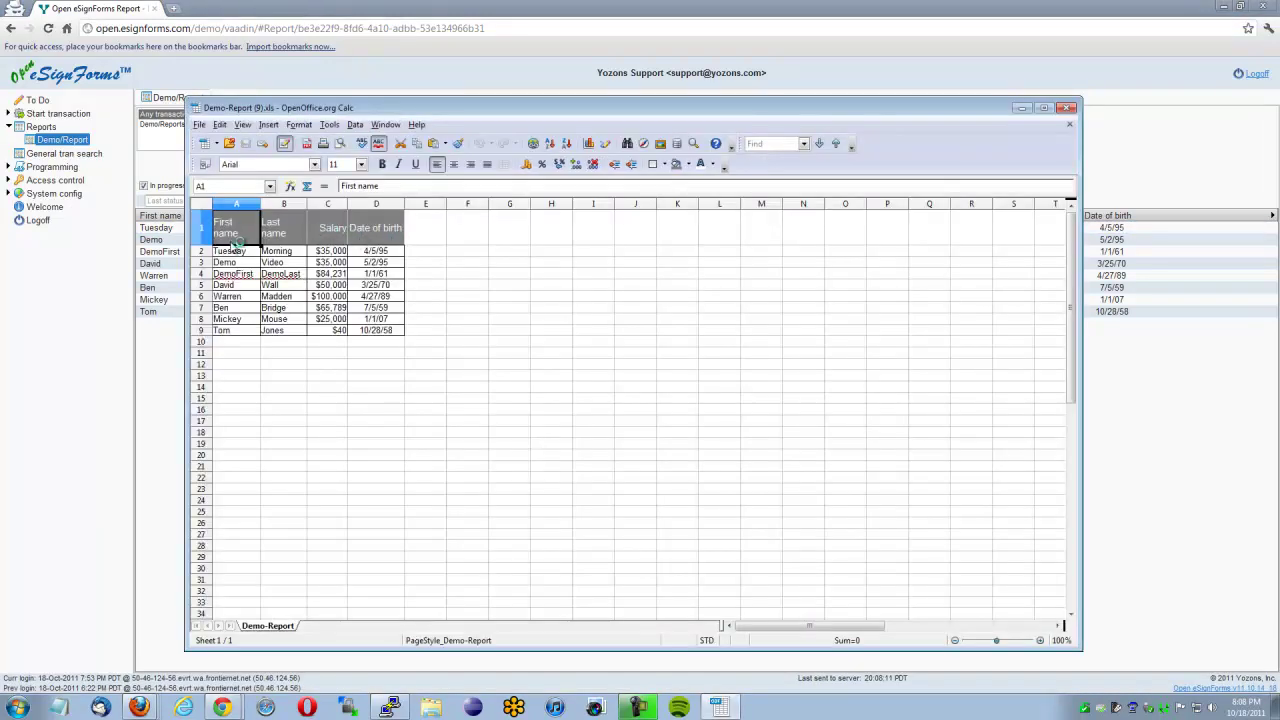
left_click(1067, 108)
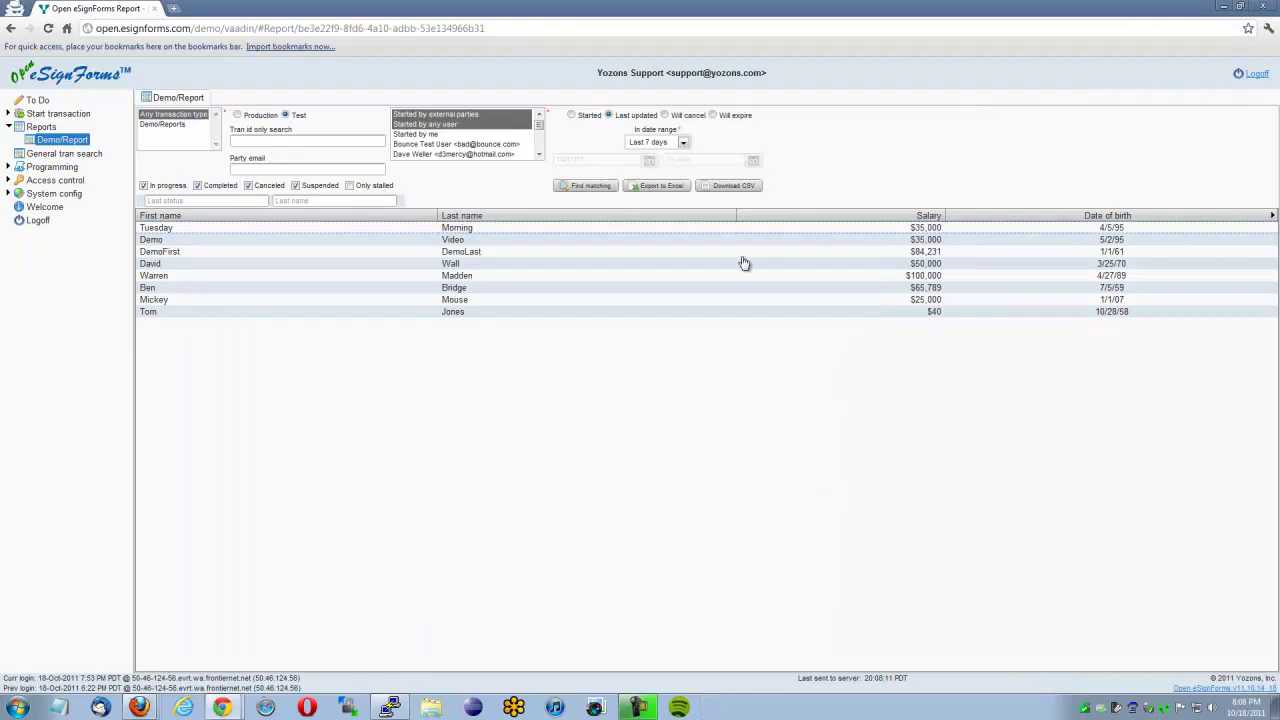